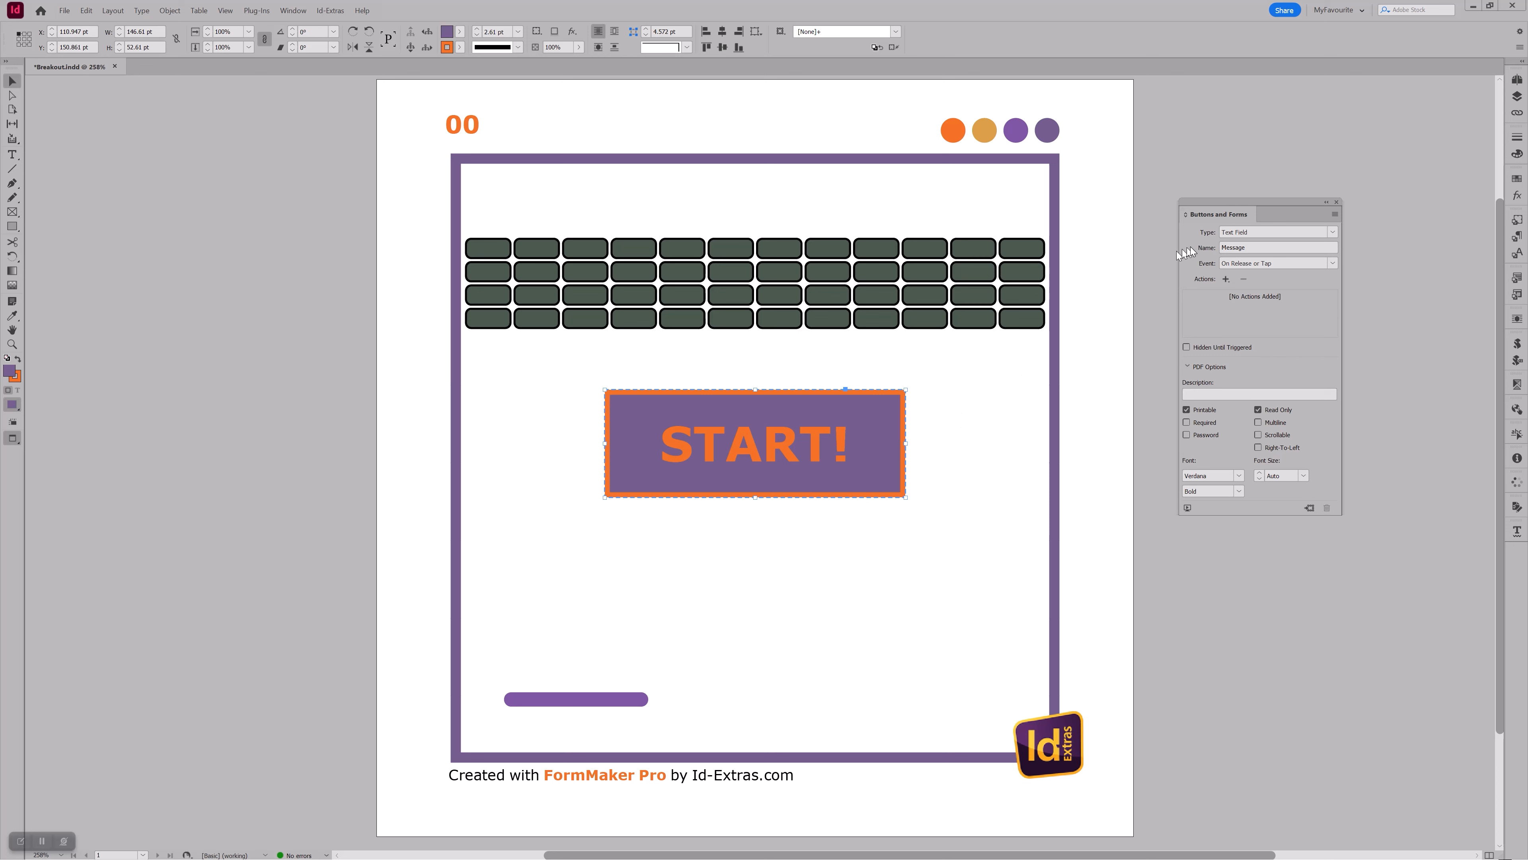
# Show the document's layers and select the purple playing-field frame.
pyautogui.click(1517, 96)
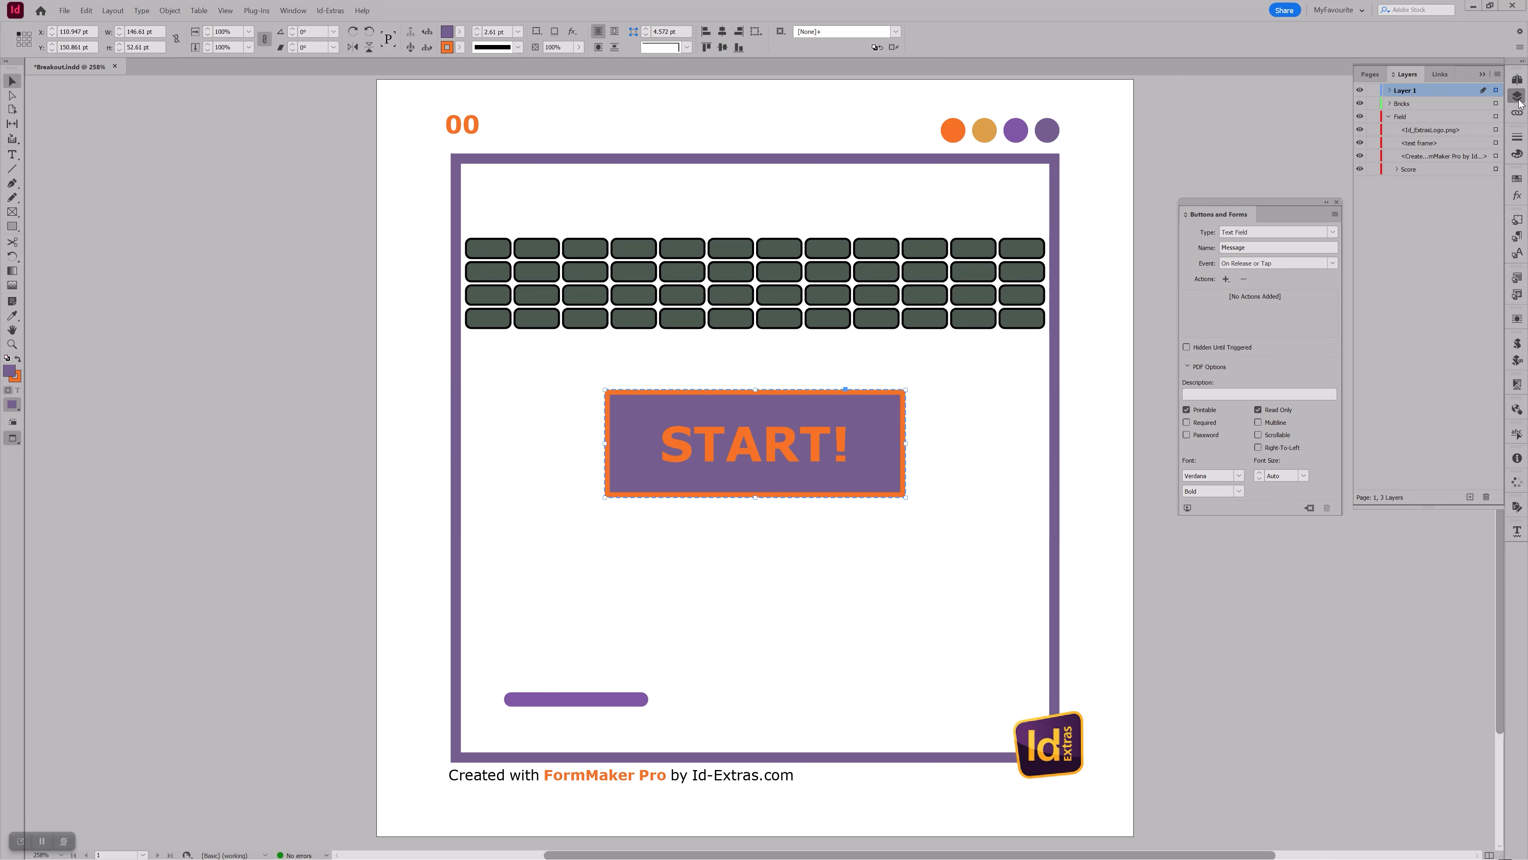
pyautogui.click(1388, 103)
pyautogui.click(1386, 90)
pyautogui.click(1057, 449)
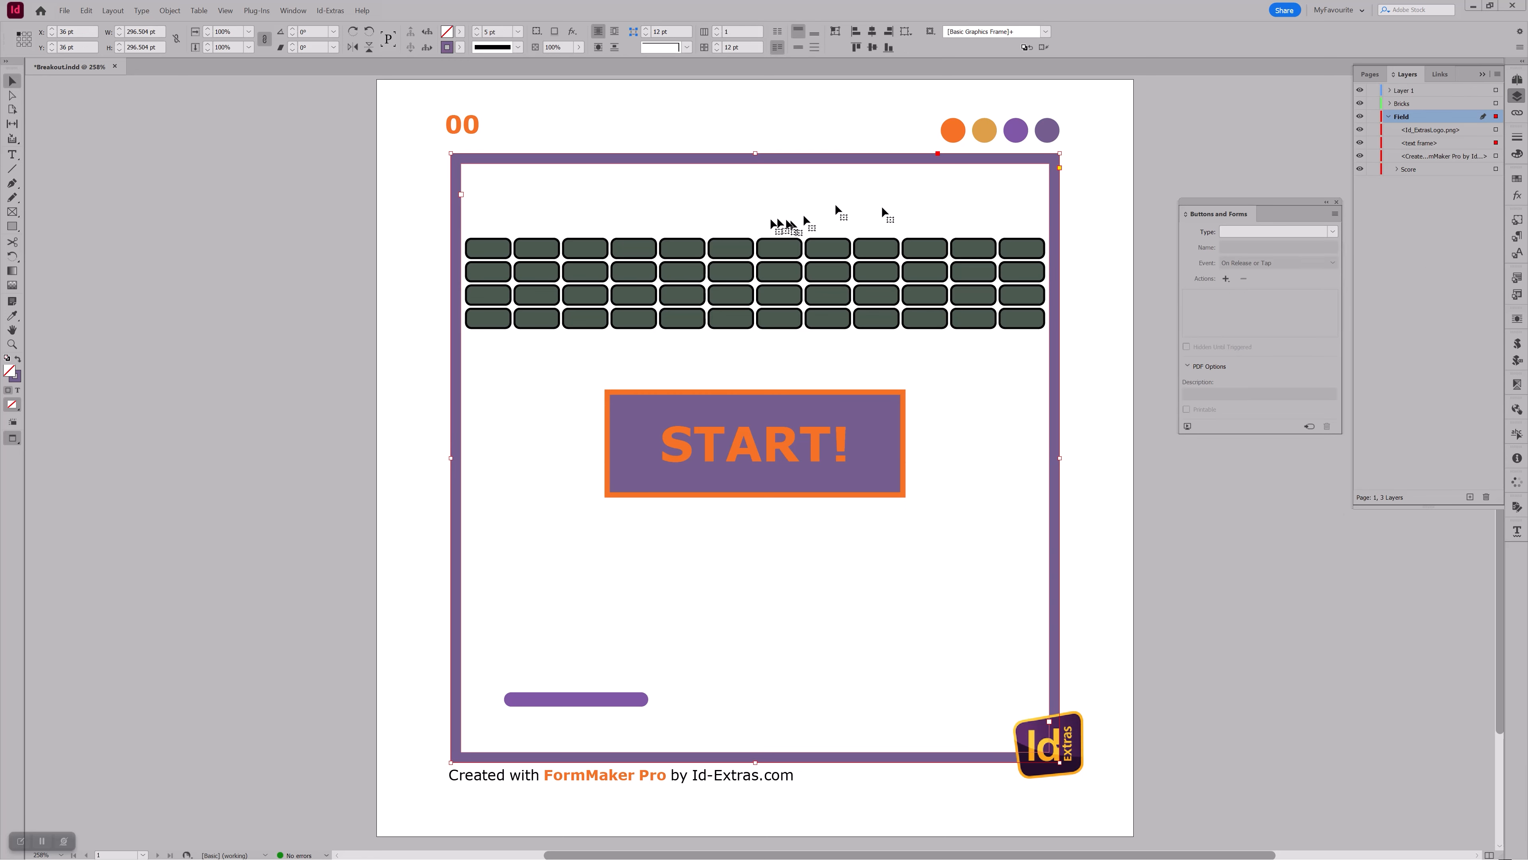
# Examine the orange ball's button settings and its nested structure, selecting the circle inside its Click state.
pyautogui.click(957, 132)
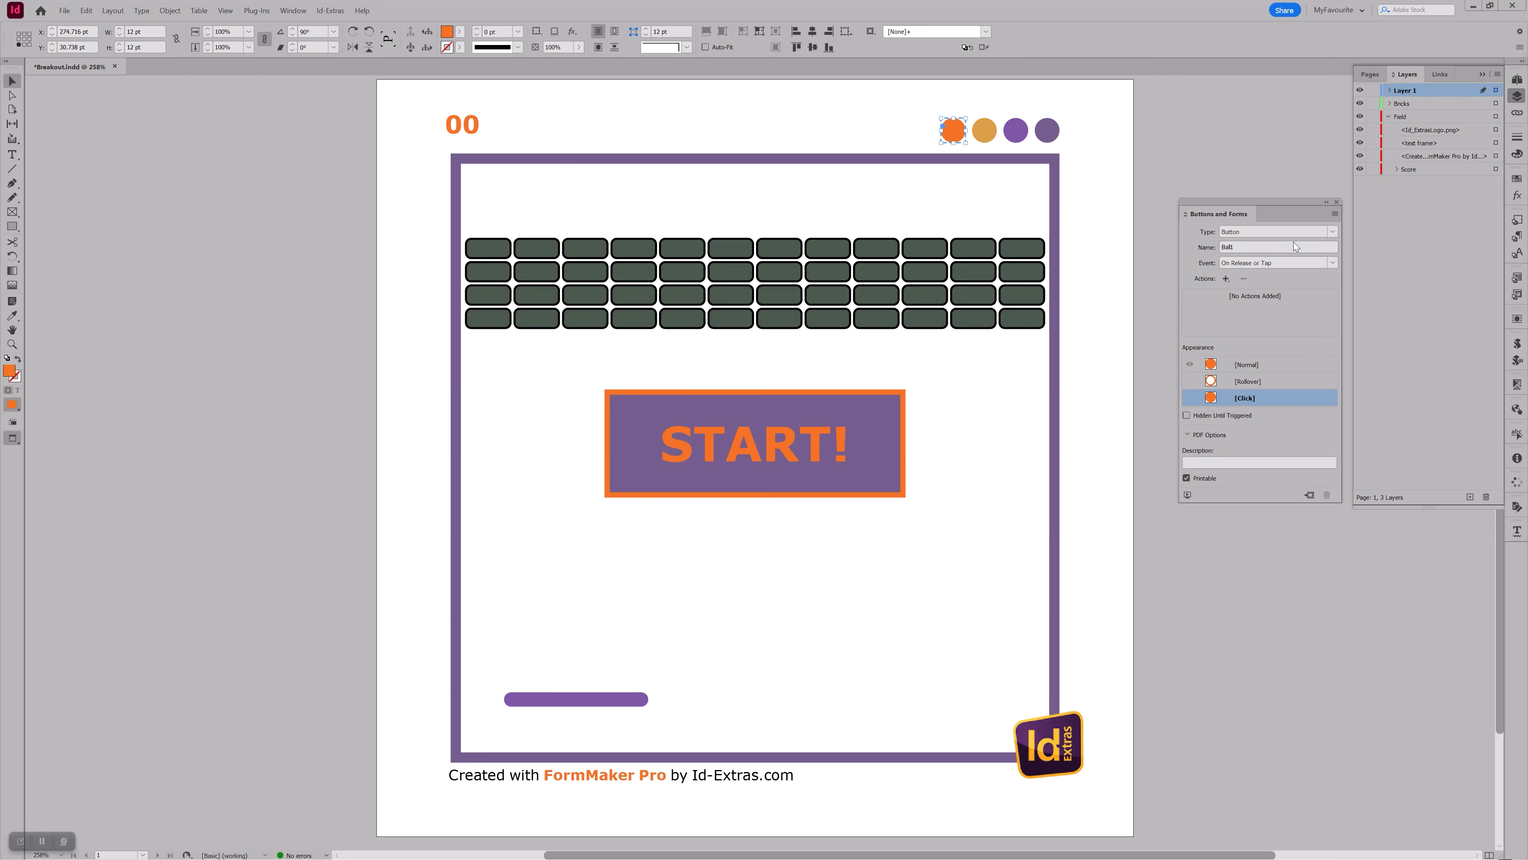
pyautogui.click(1389, 91)
pyautogui.click(1396, 144)
pyautogui.click(1403, 156)
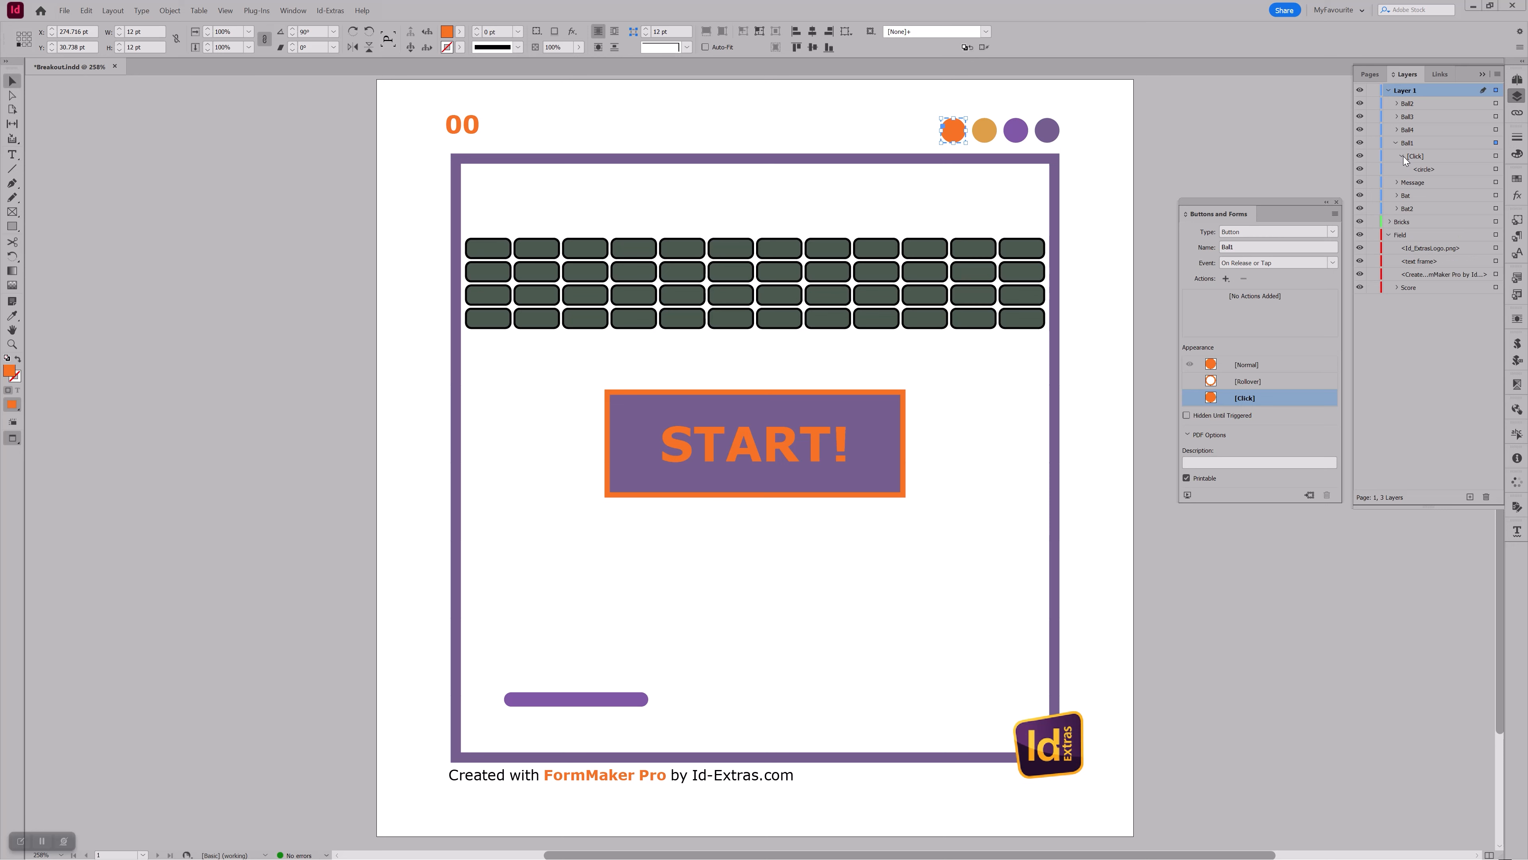
pyautogui.click(1495, 170)
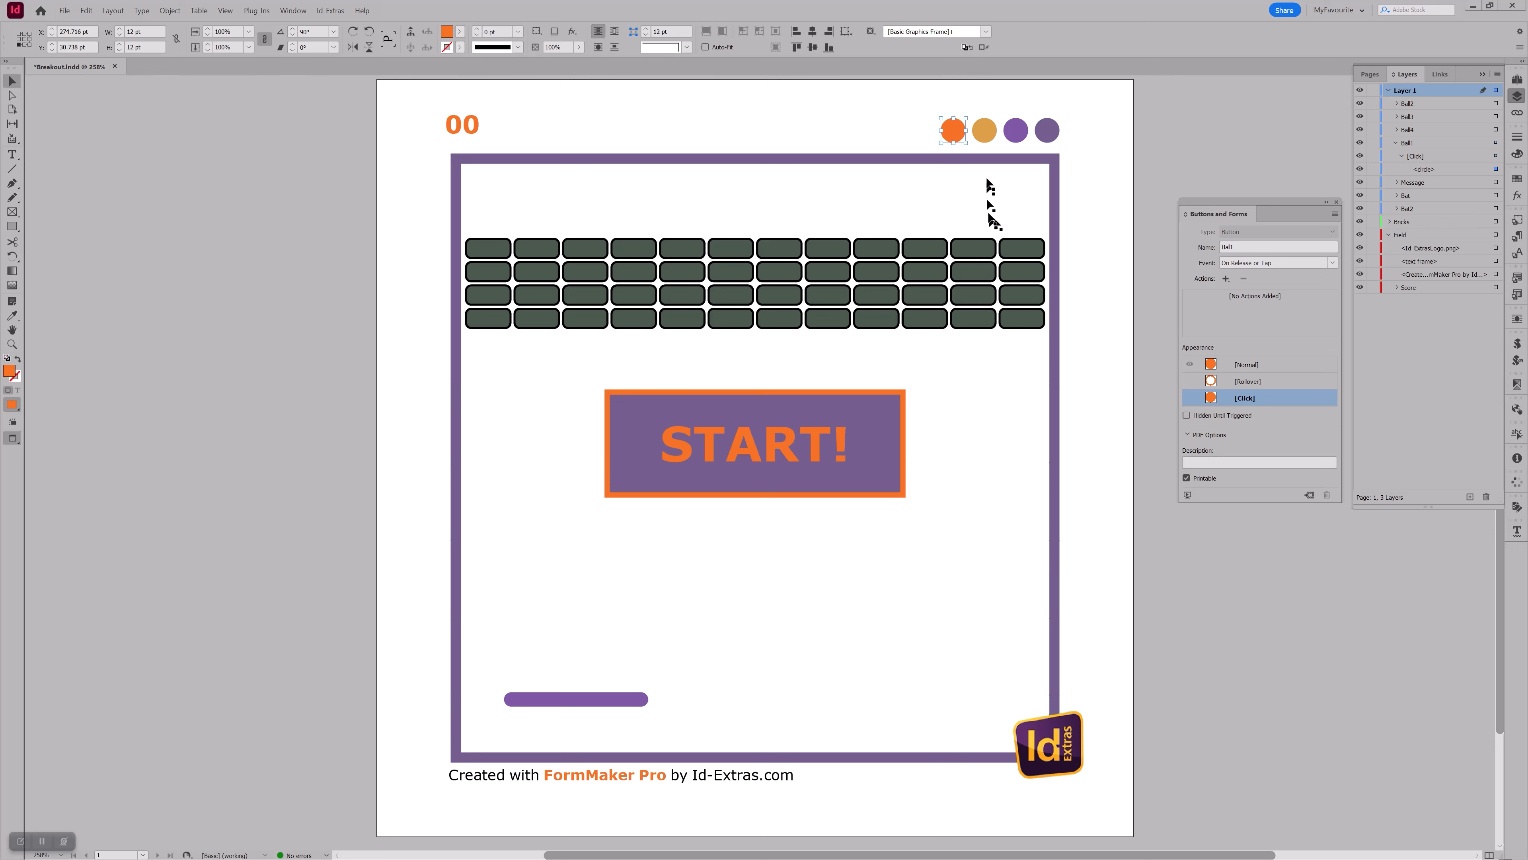
# Check the button and form settings of the other three balls, the bat and the score field.
pyautogui.click(987, 129)
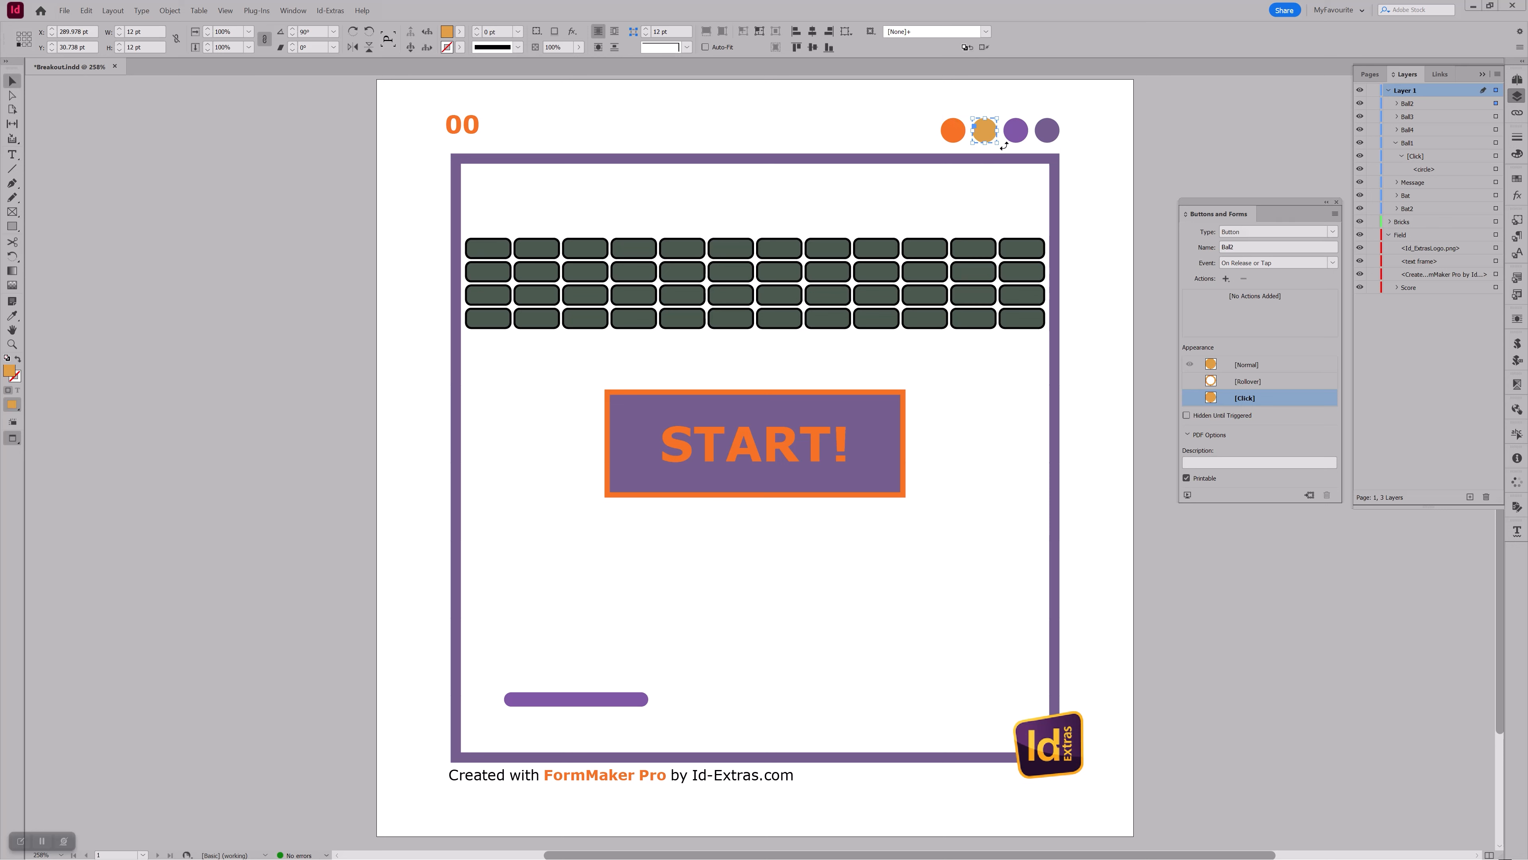
pyautogui.click(1017, 134)
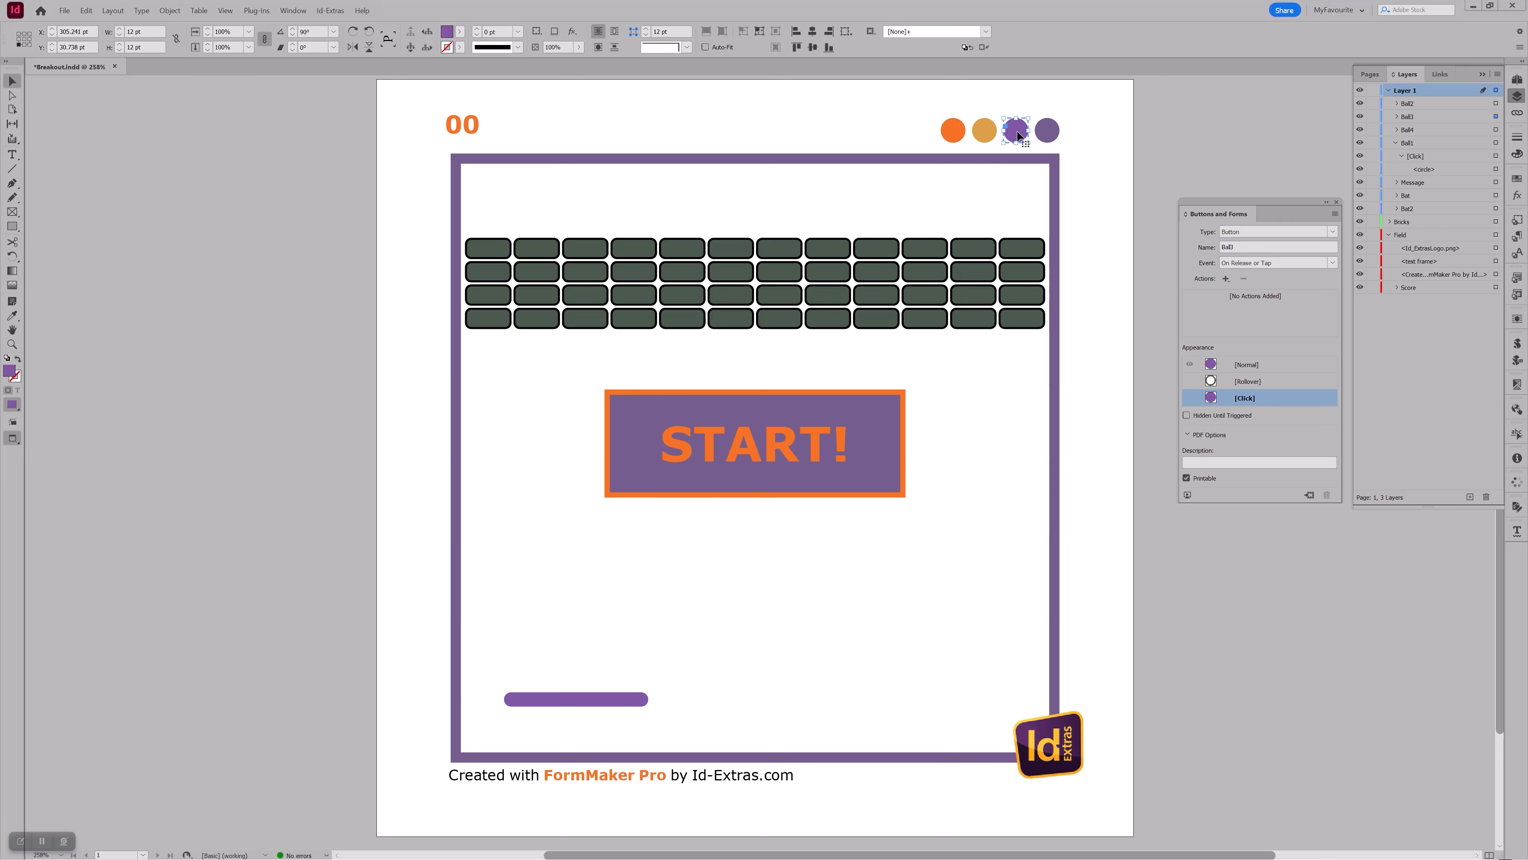
pyautogui.click(1050, 135)
pyautogui.click(581, 701)
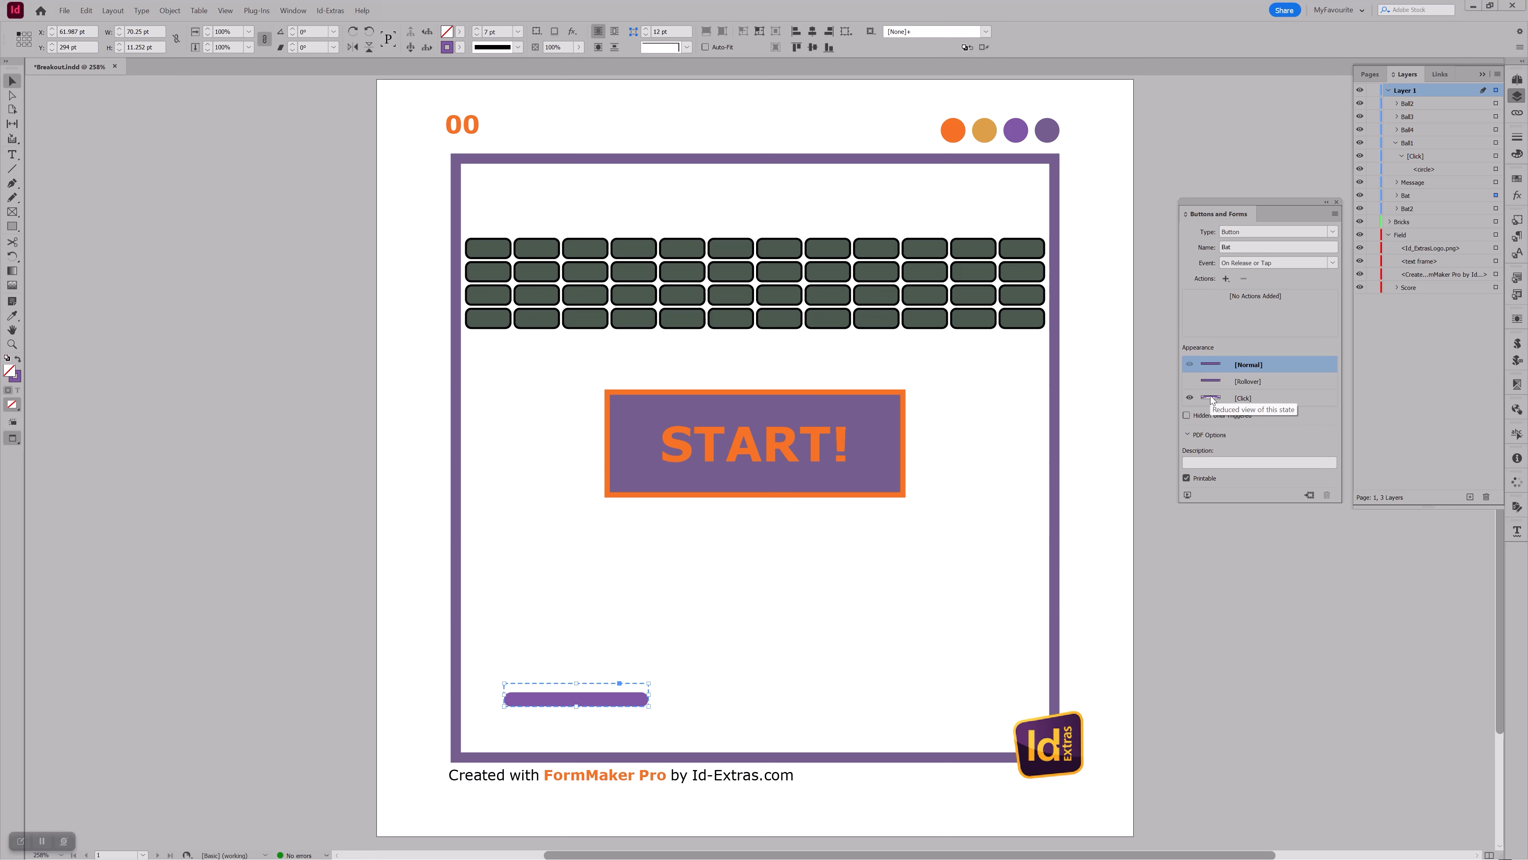
pyautogui.click(471, 129)
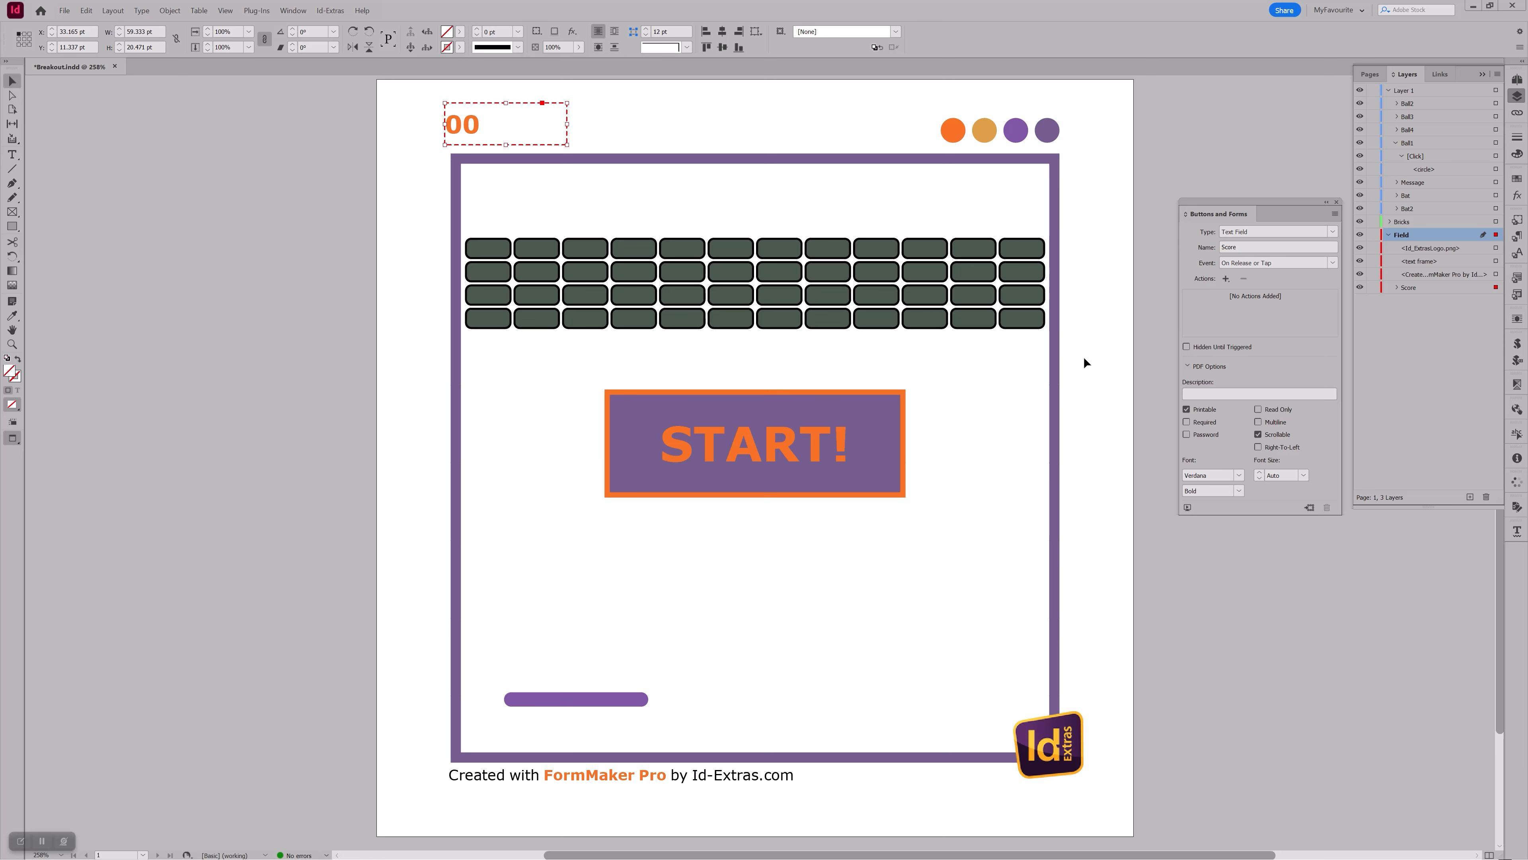
# Run the FormMaker4.0.12.Pro.jsx script on the score field and move its options window clear of the bricks.
pyautogui.click(1516, 344)
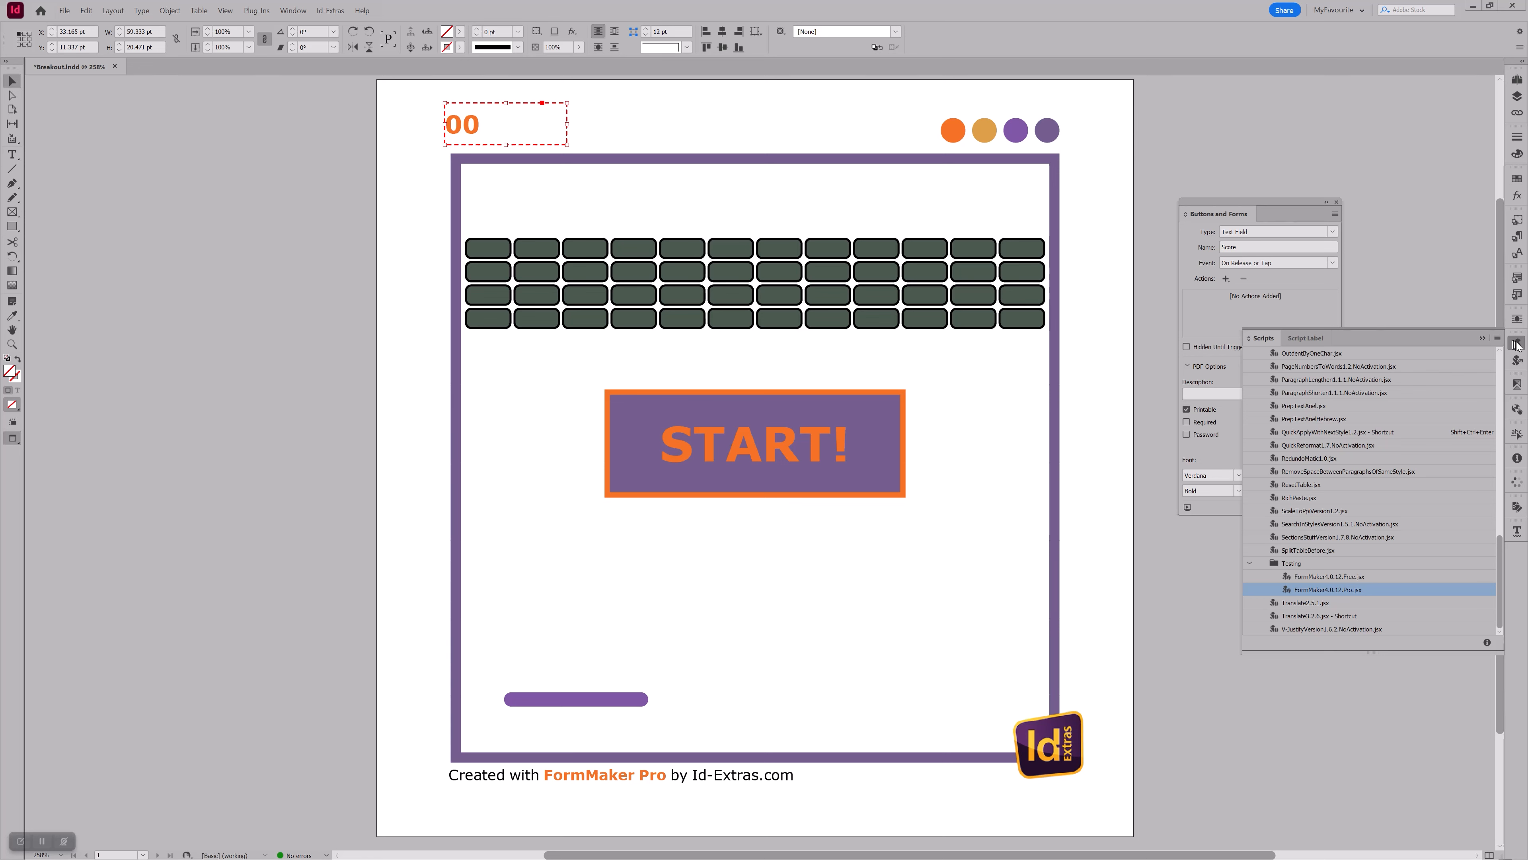
pyautogui.click(299, 11)
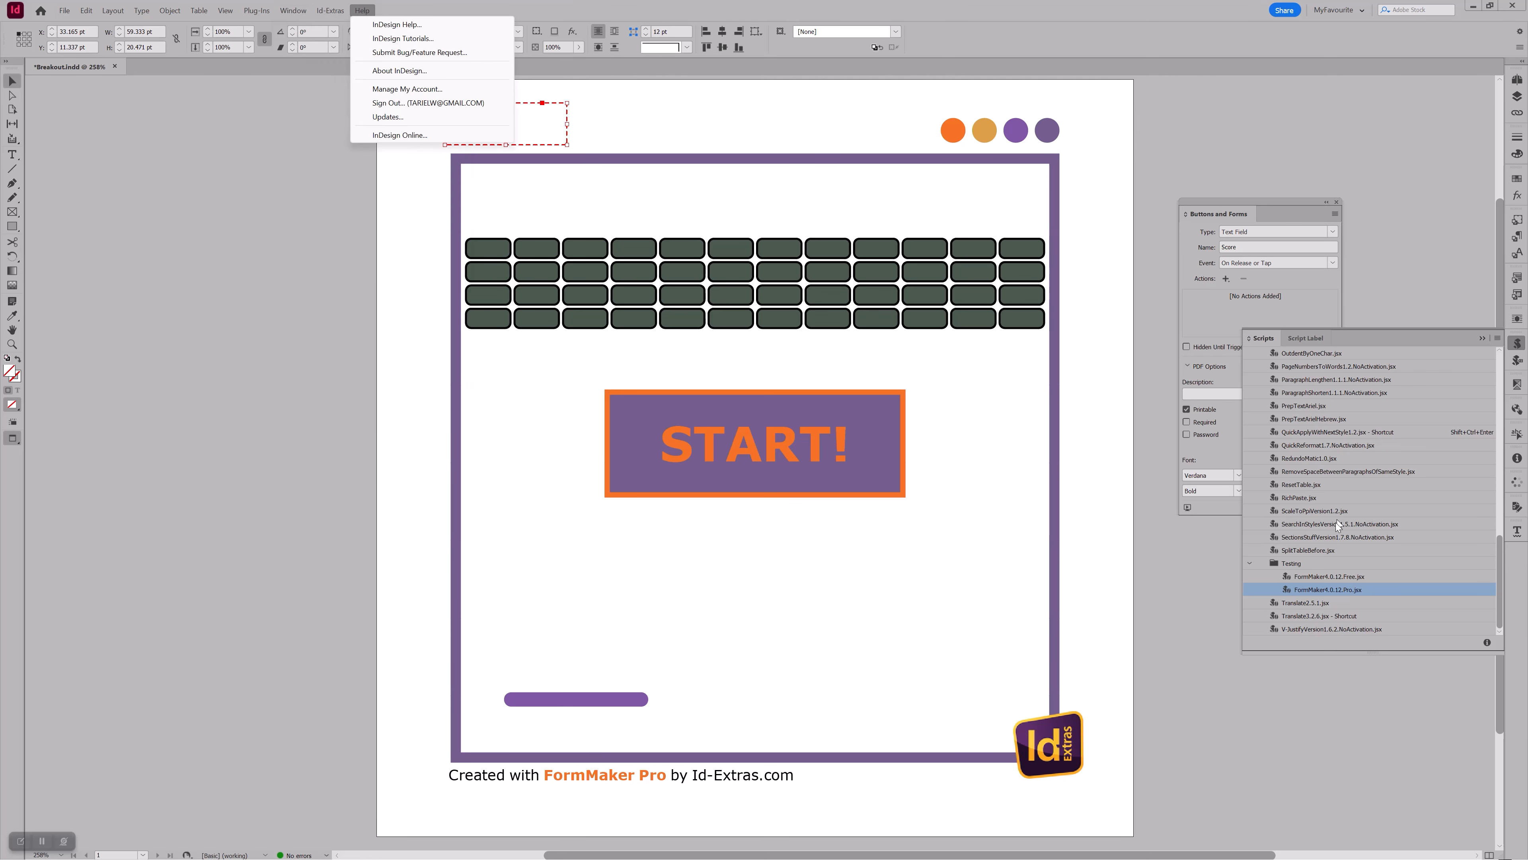
pyautogui.click(1316, 591)
pyautogui.doubleClick(1316, 591)
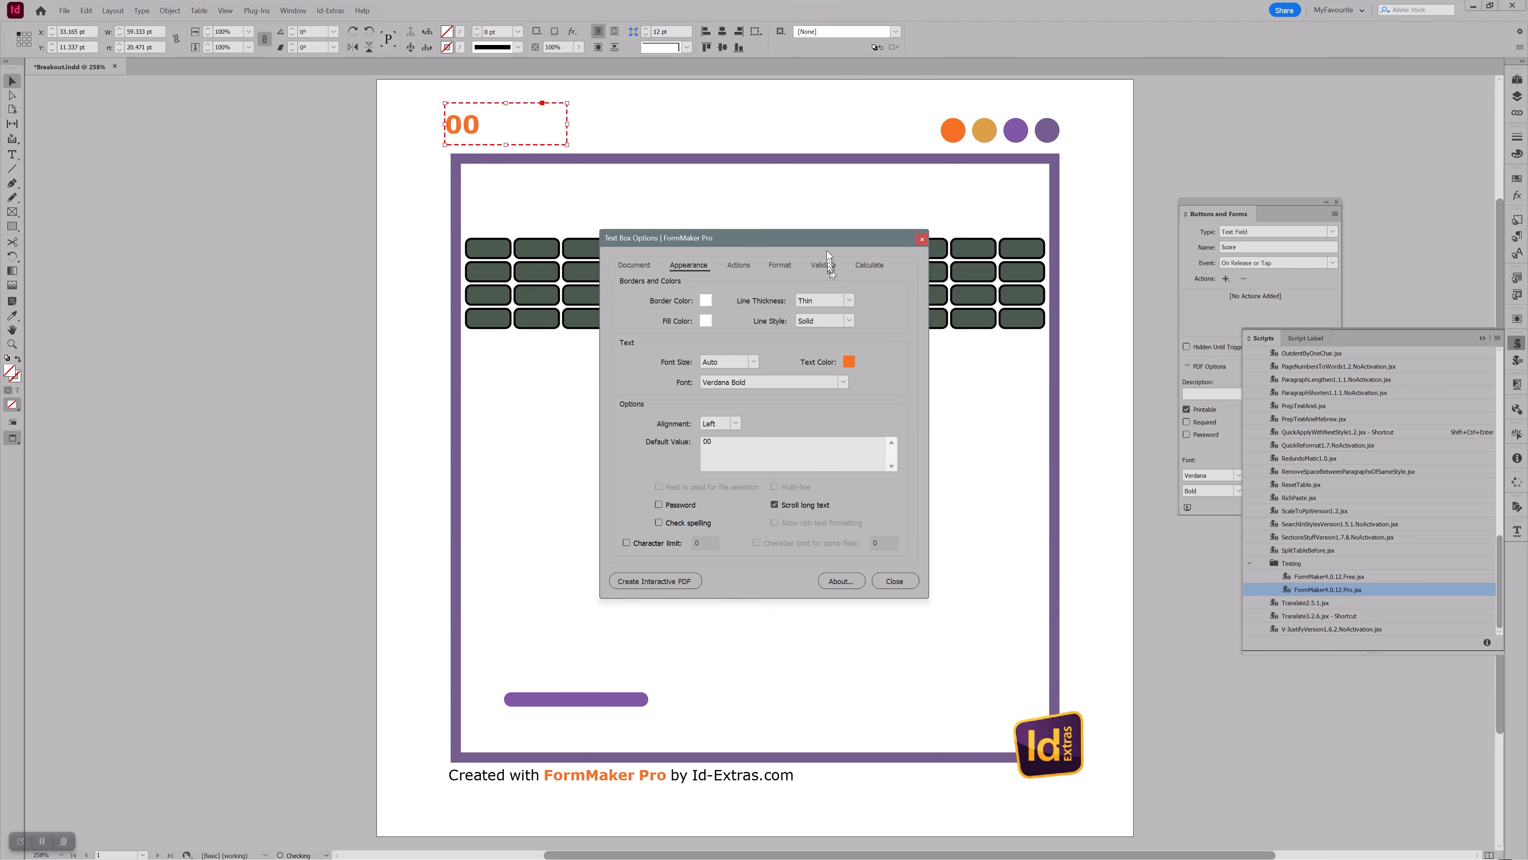
pyautogui.moveTo(830, 236); pyautogui.dragTo(1165, 356)
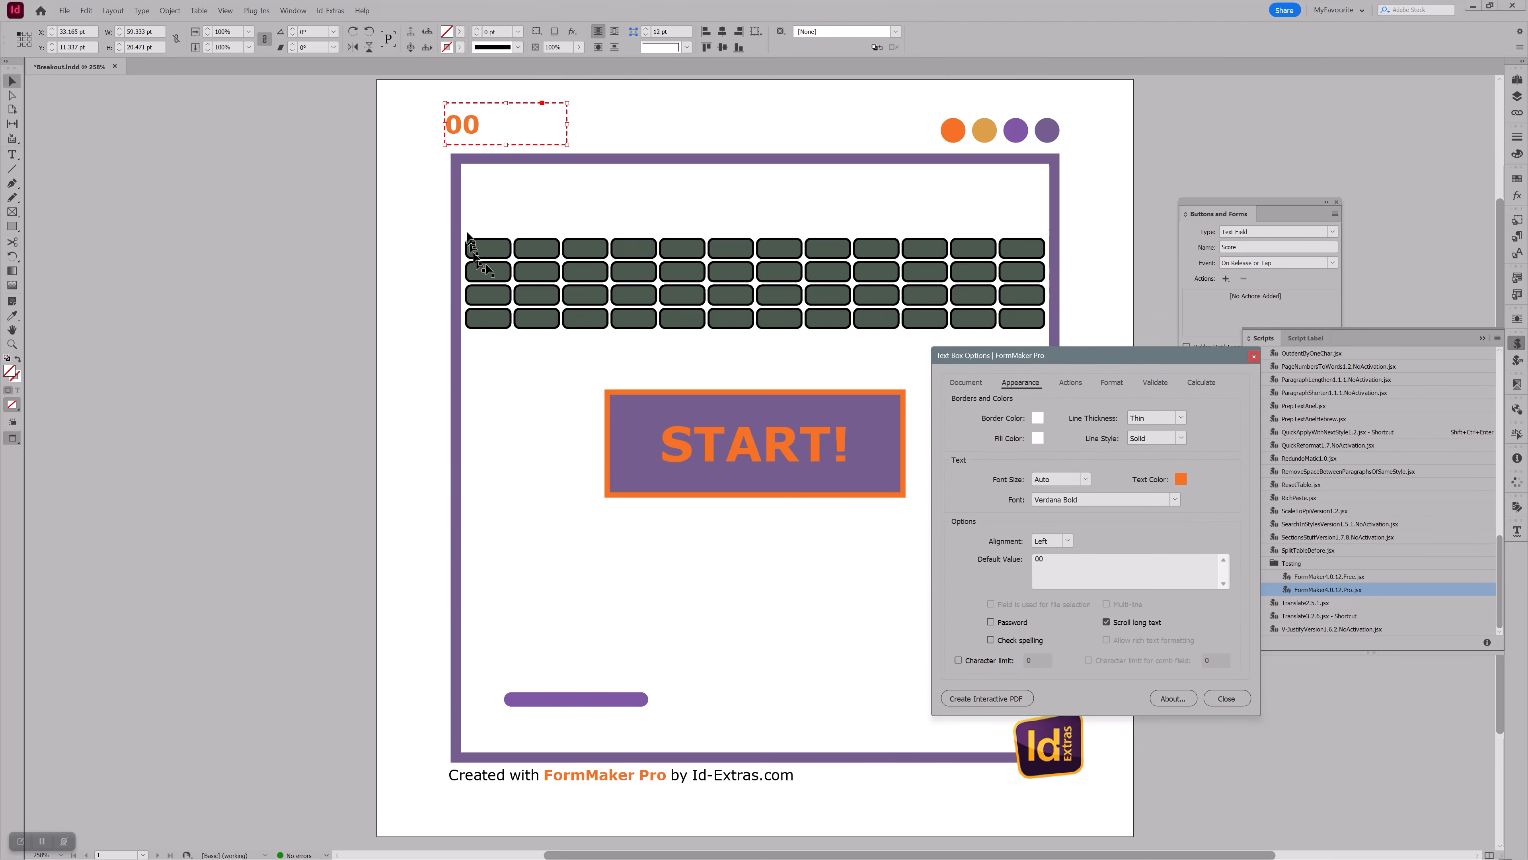
# Examine the FormMaker Pro appearance options of several bricks, the START! message field and the first three balls.
pyautogui.click(489, 250)
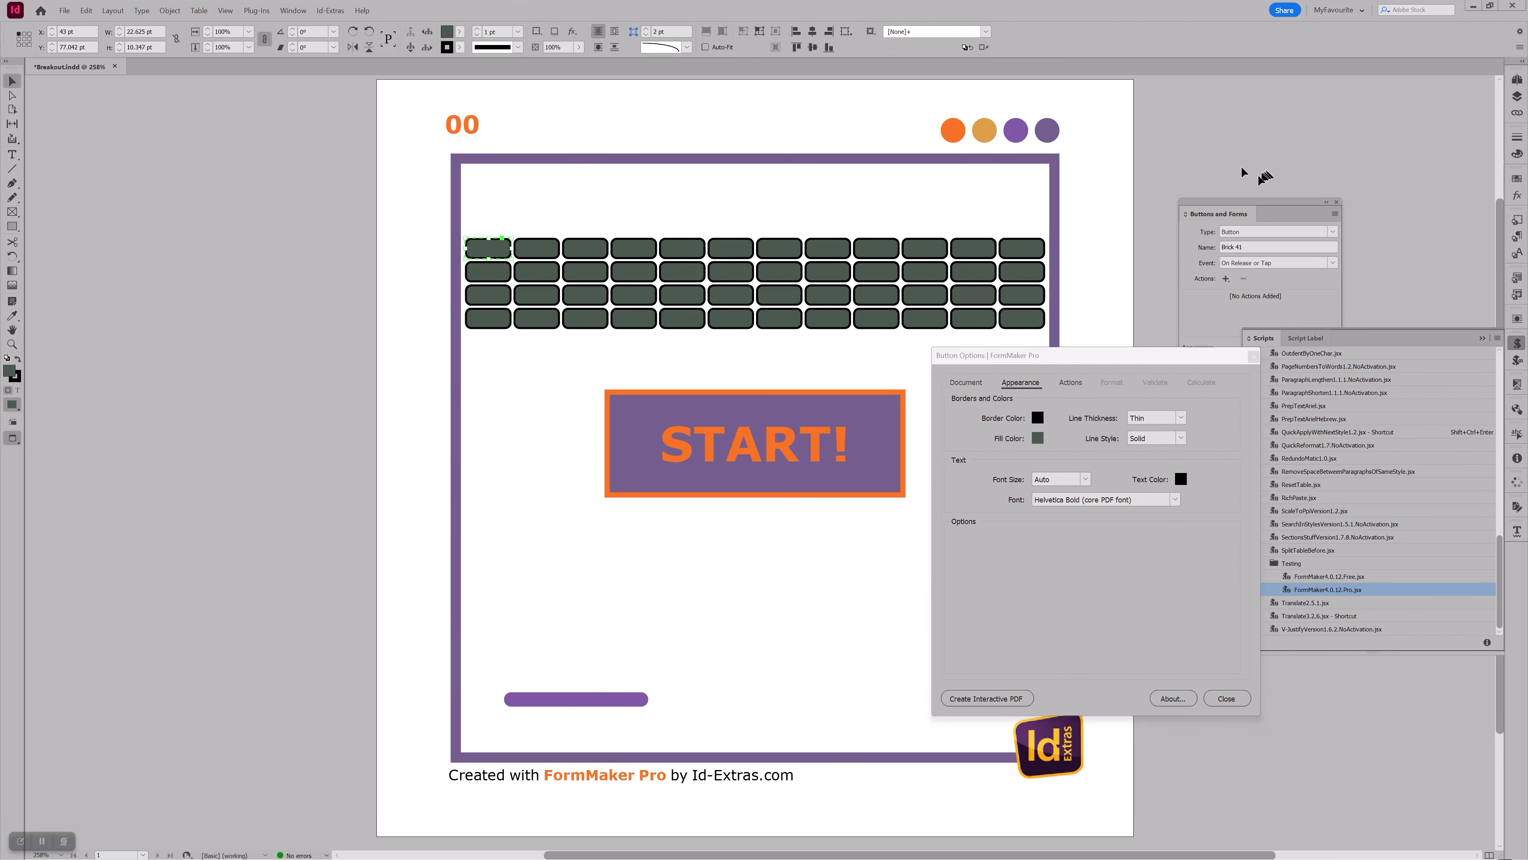
pyautogui.click(492, 273)
pyautogui.click(497, 295)
pyautogui.click(493, 319)
pyautogui.click(534, 320)
pyautogui.click(718, 437)
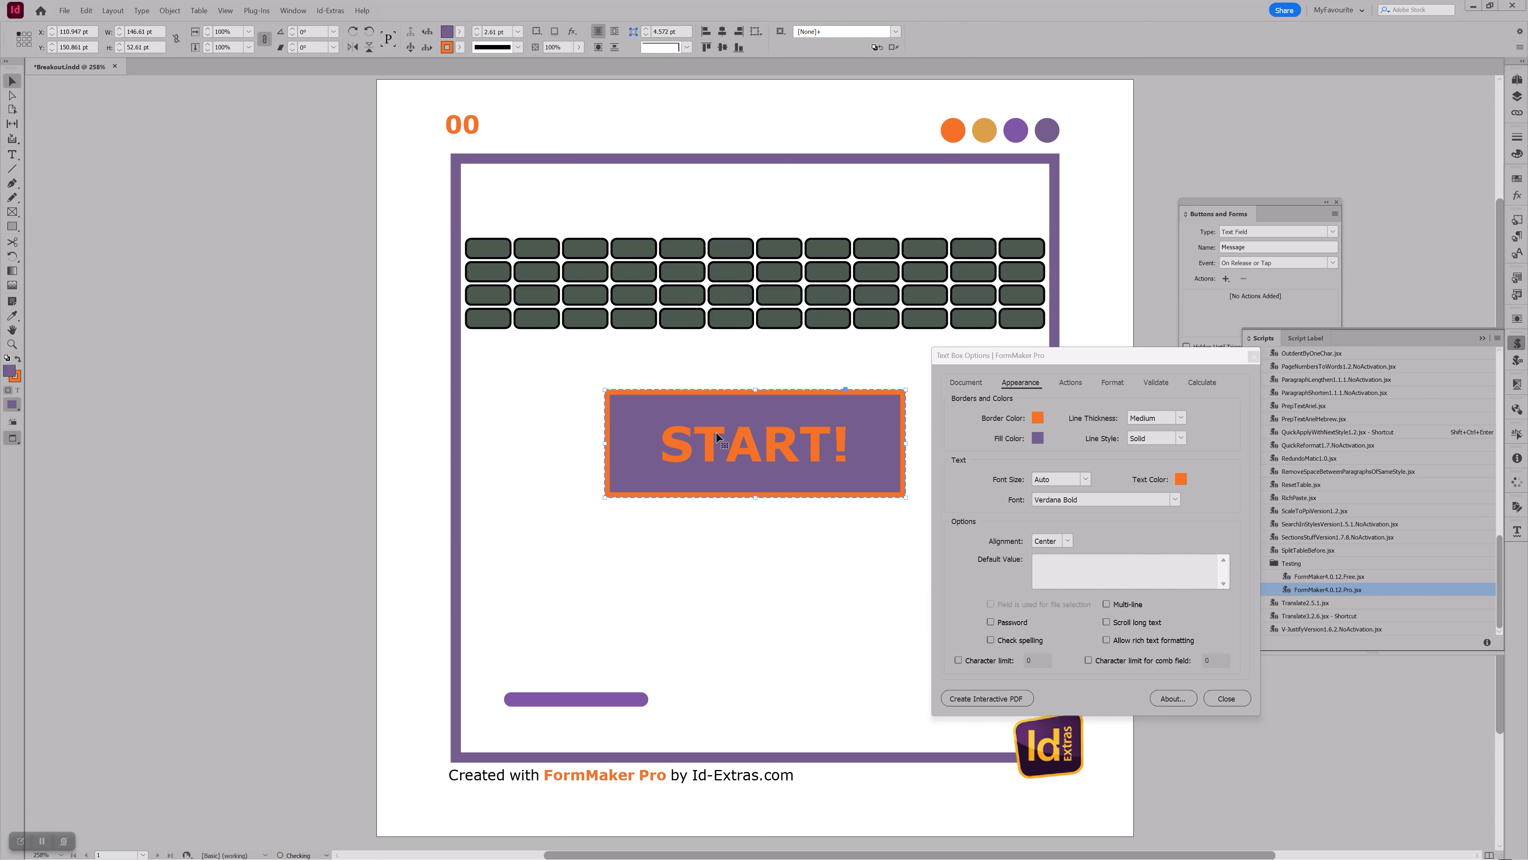
pyautogui.click(956, 130)
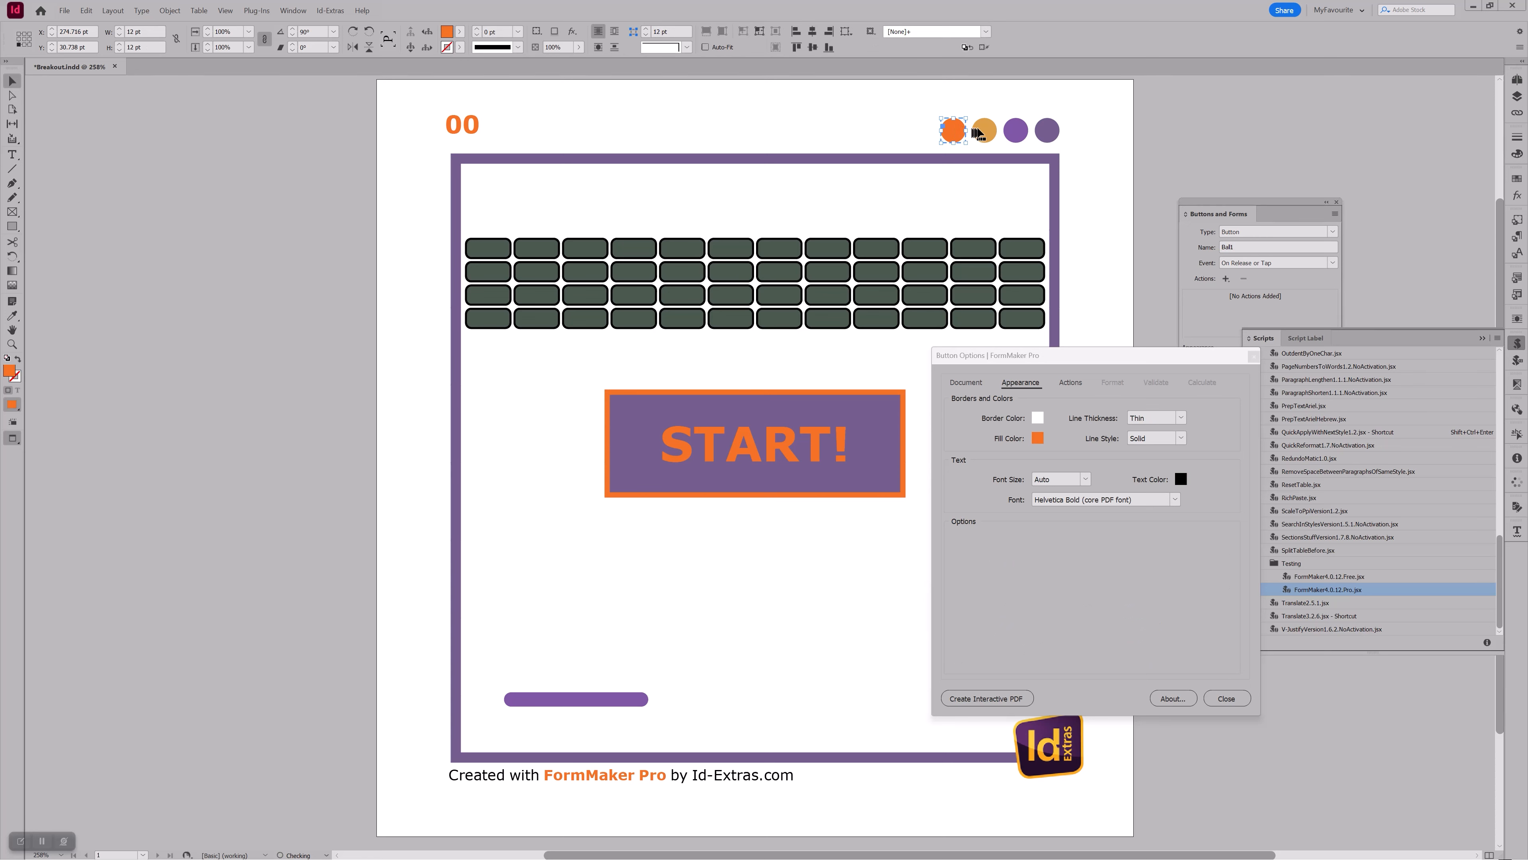
pyautogui.click(985, 133)
pyautogui.click(1016, 132)
# Create the interactive PDF Breakout.pdf and enter the test text "fdssdfsdfsdfsdfs" in its score field.
pyautogui.click(986, 700)
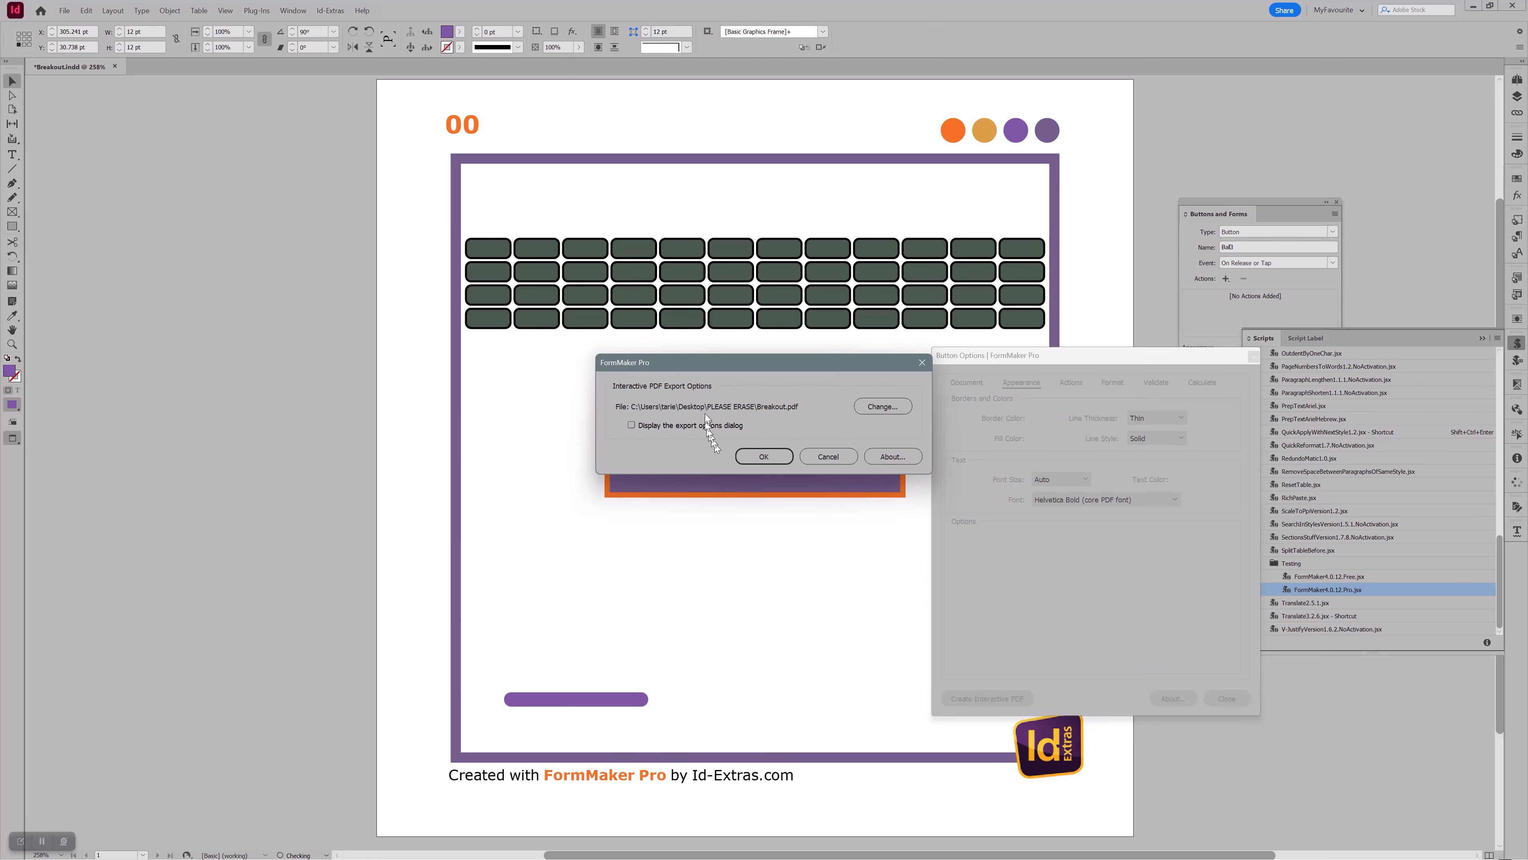
pyautogui.click(762, 456)
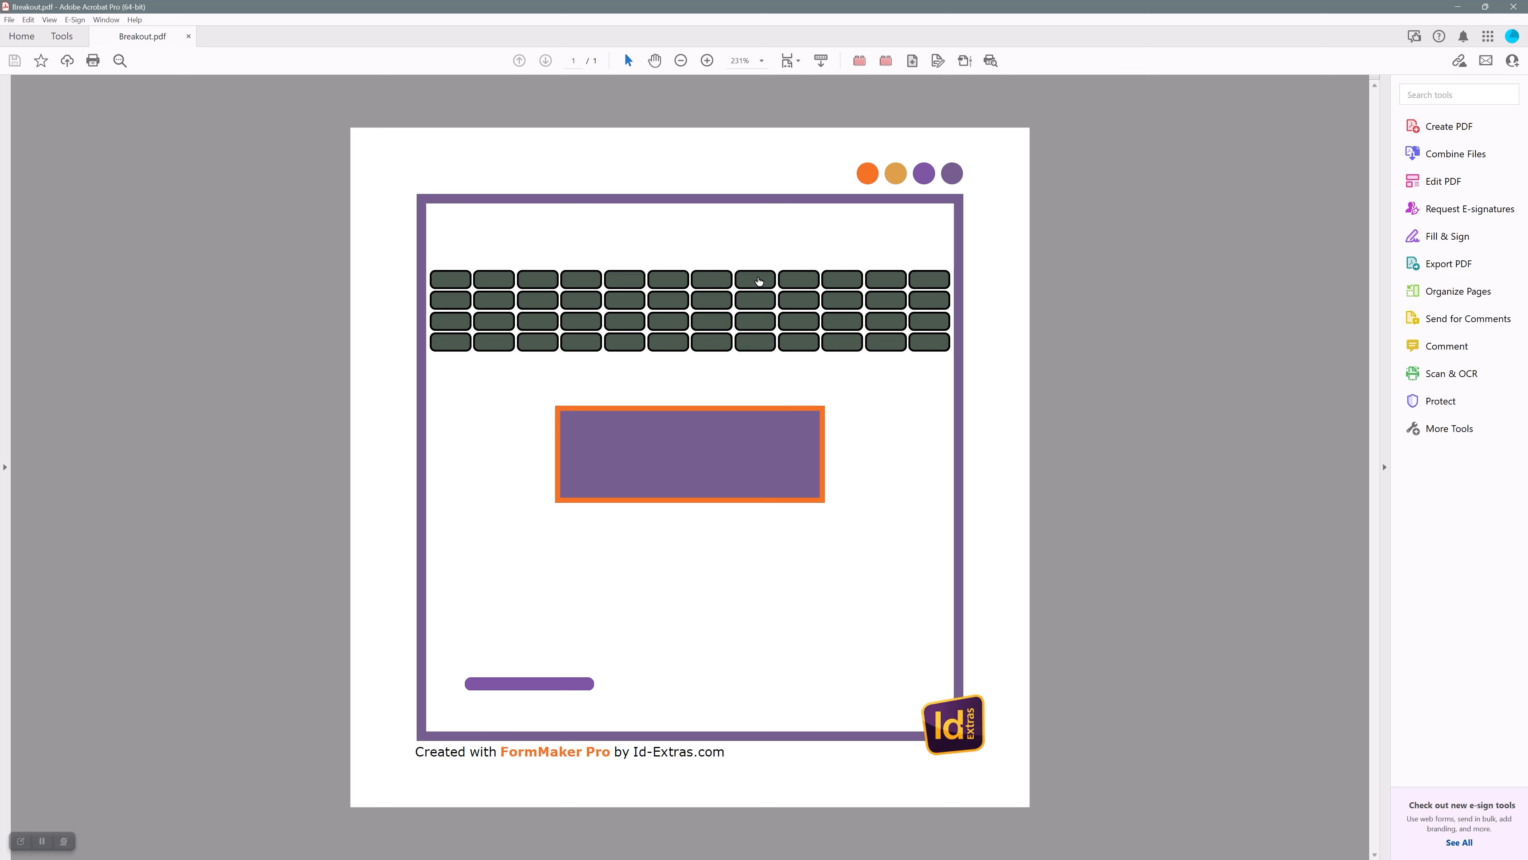
pyautogui.click(424, 168)
pyautogui.write('fdssdfsdfsdfsdfs')
pyautogui.click(867, 175)
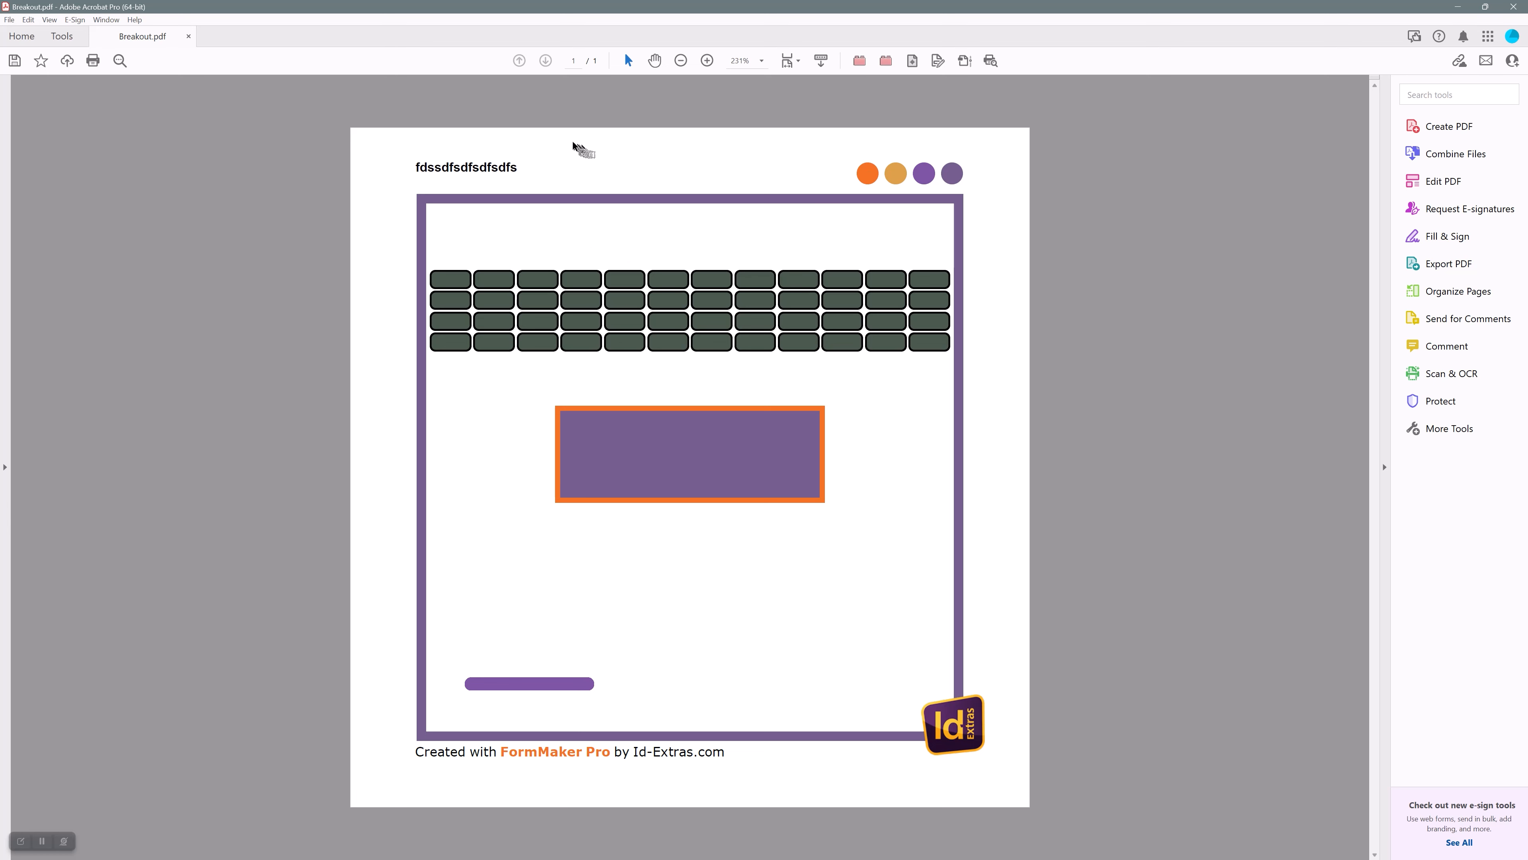
# Run FormMaker on the exported PDF and test-play the game, closing the file without saving.
pyautogui.click(28, 19)
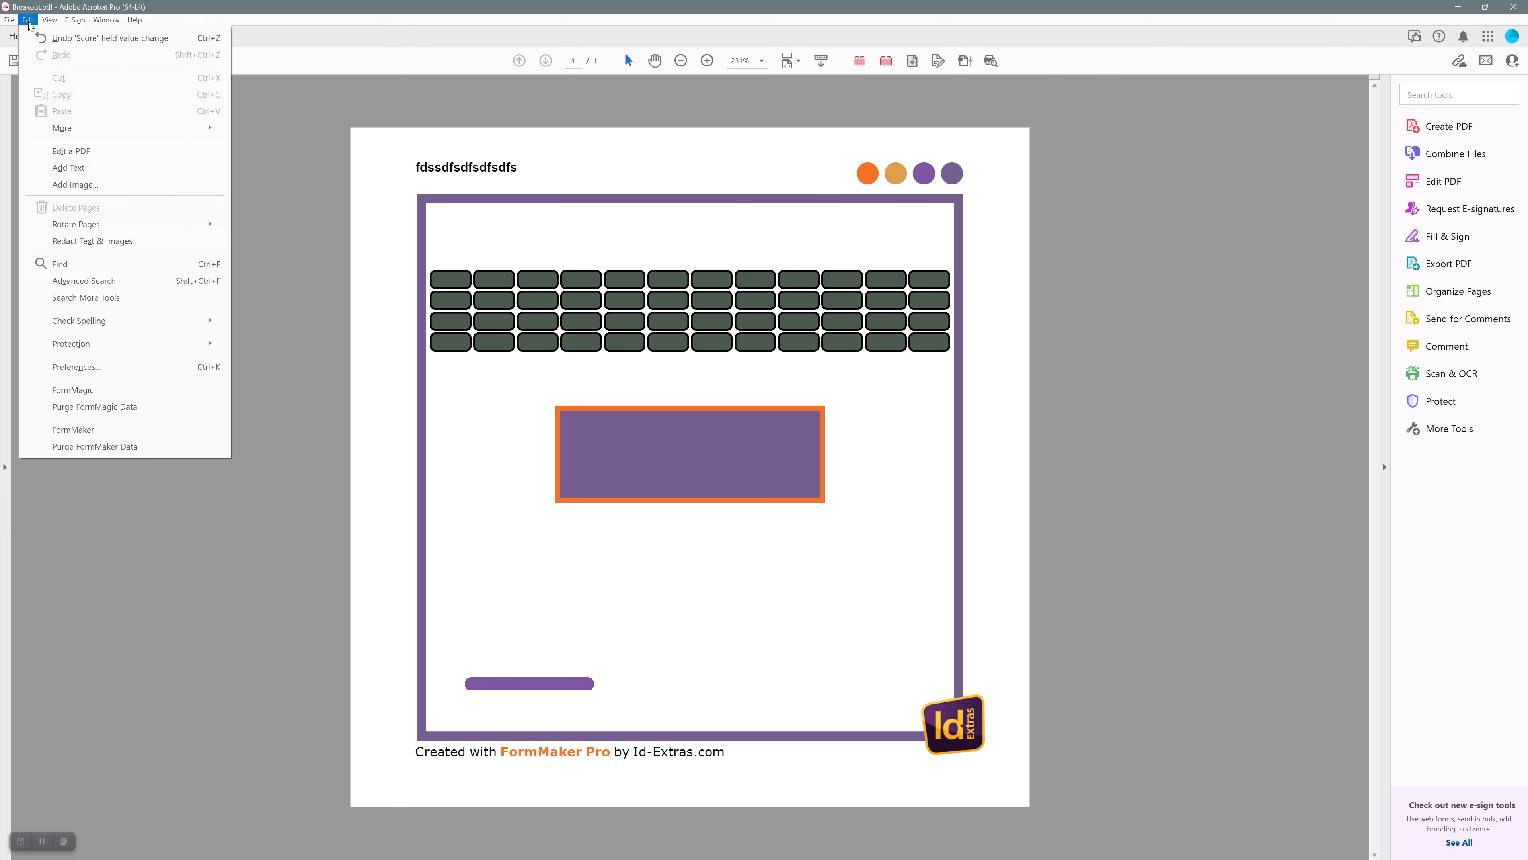
pyautogui.click(73, 430)
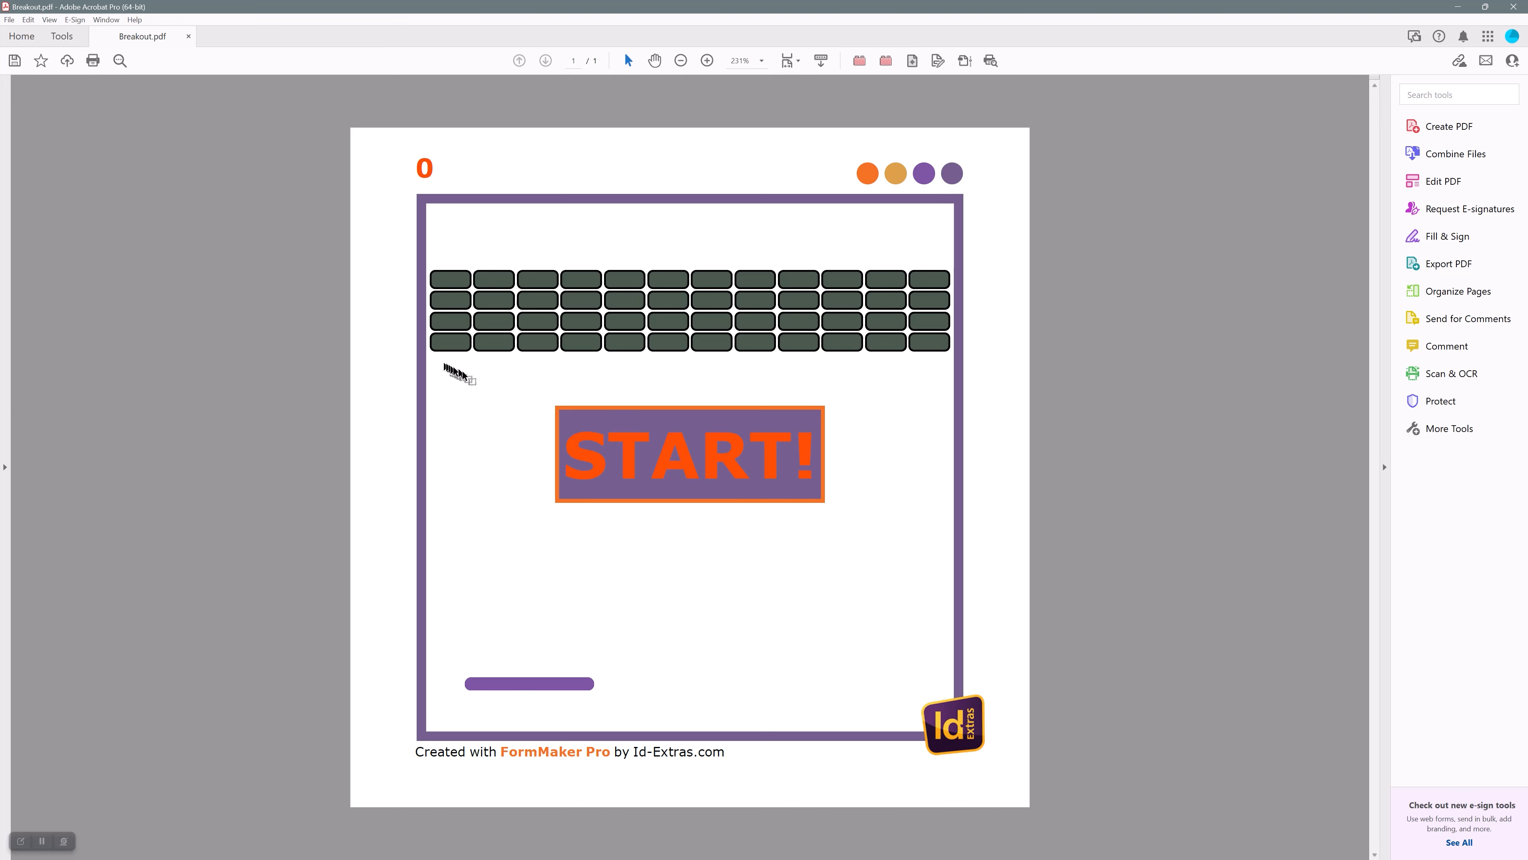
pyautogui.click(689, 452)
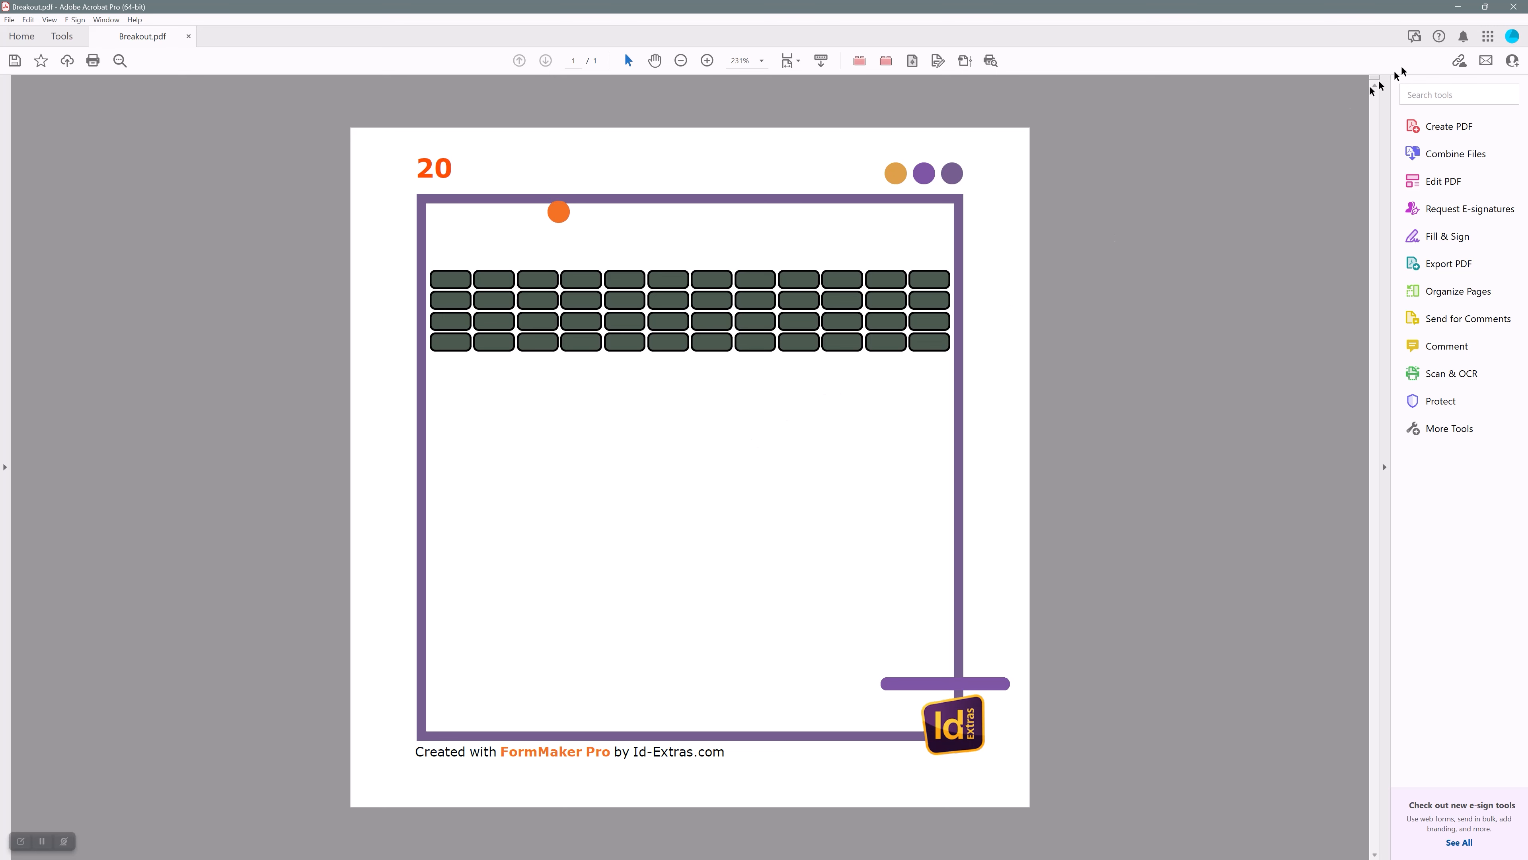
pyautogui.click(1514, 11)
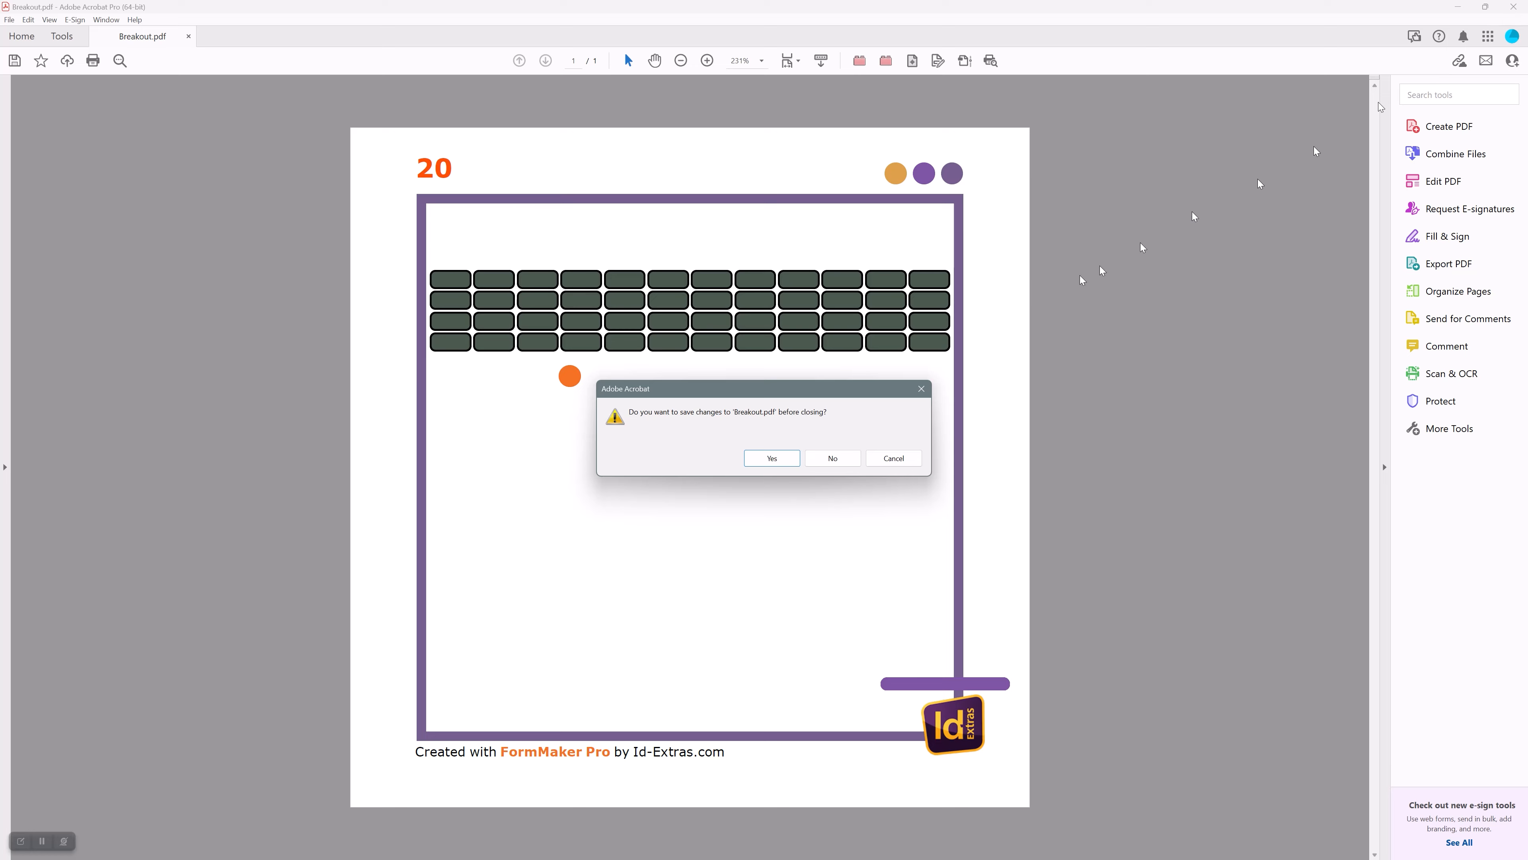
pyautogui.click(832, 456)
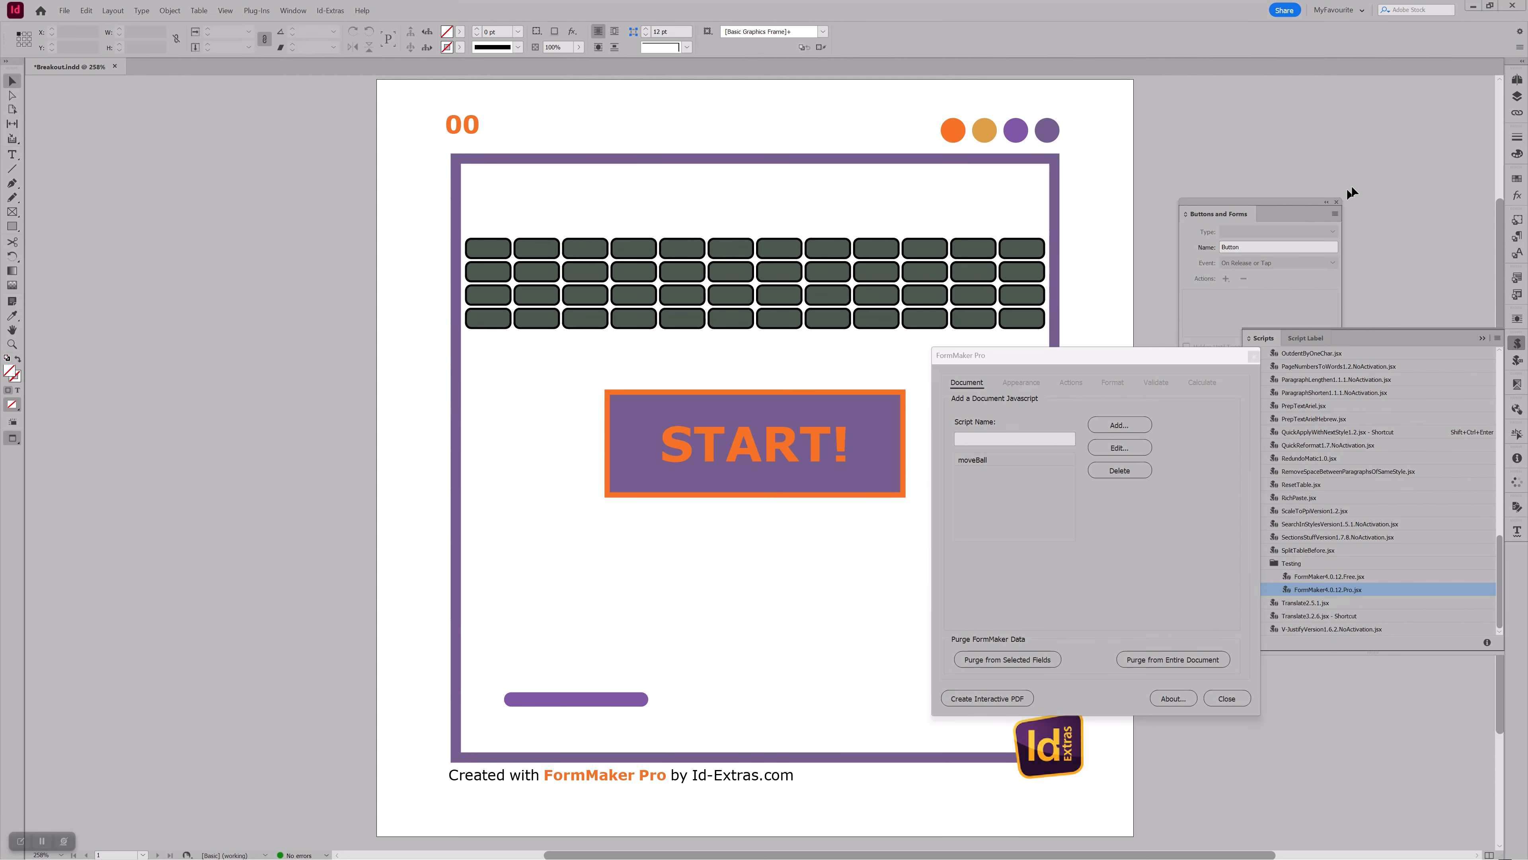
# Hide the Bricks layer in the layout and create the interactive PDF Breakout.pdf again.
pyautogui.click(1515, 97)
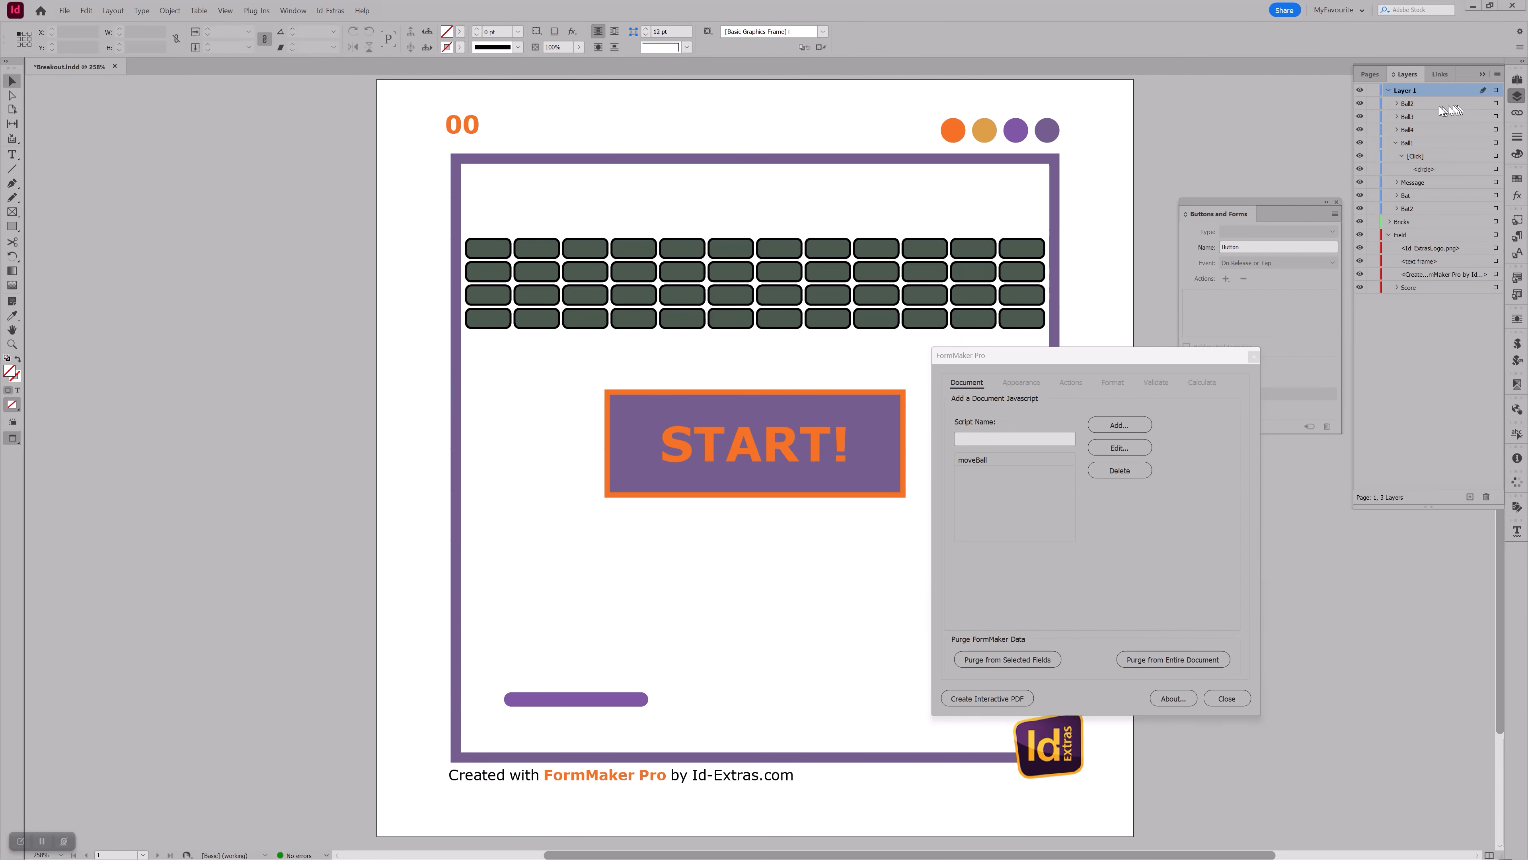
pyautogui.click(1360, 222)
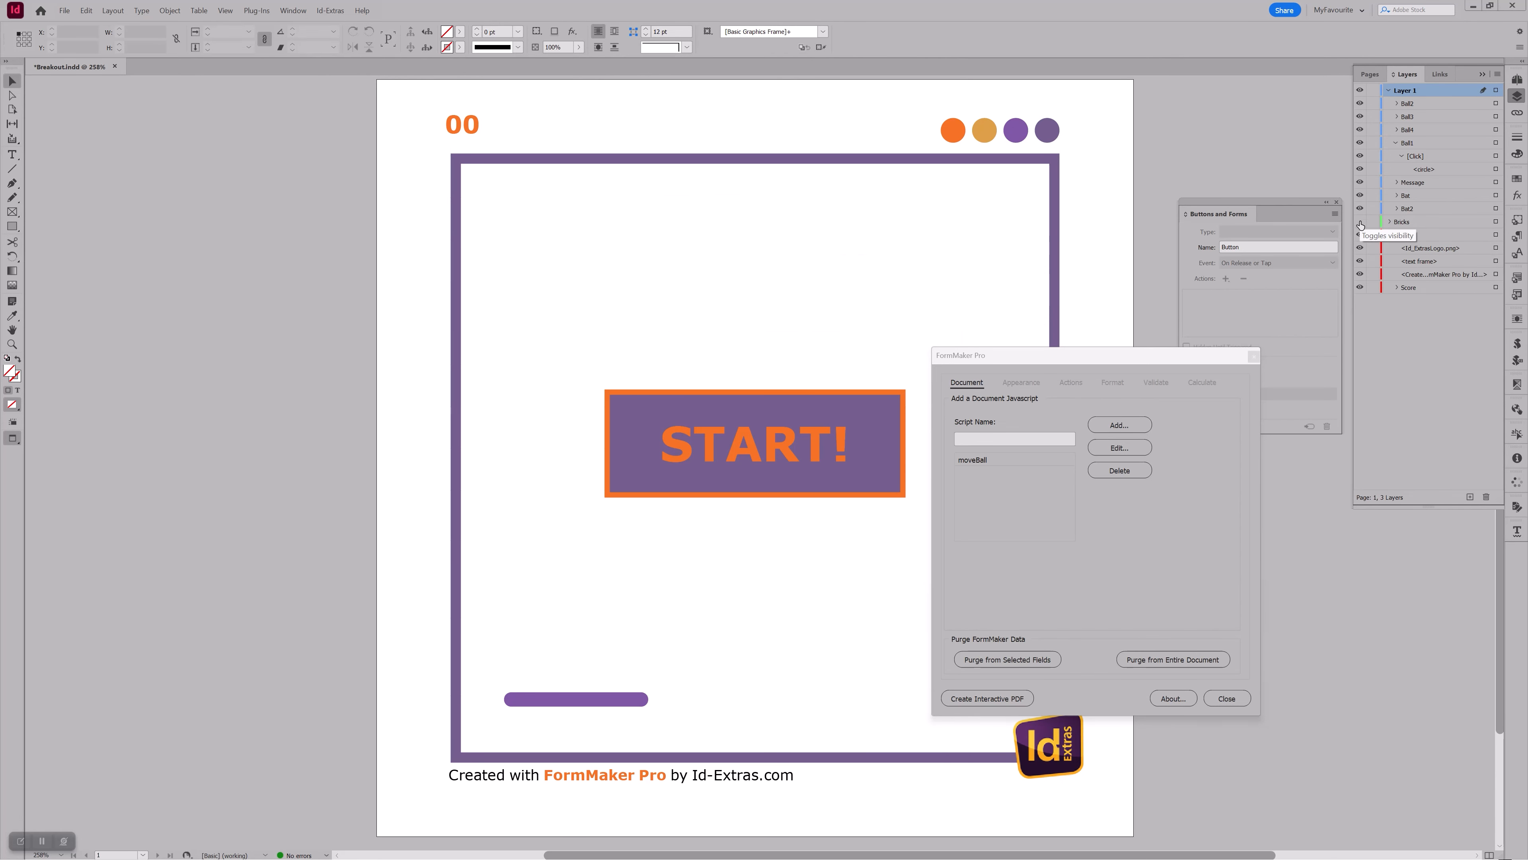
pyautogui.click(972, 696)
pyautogui.click(762, 457)
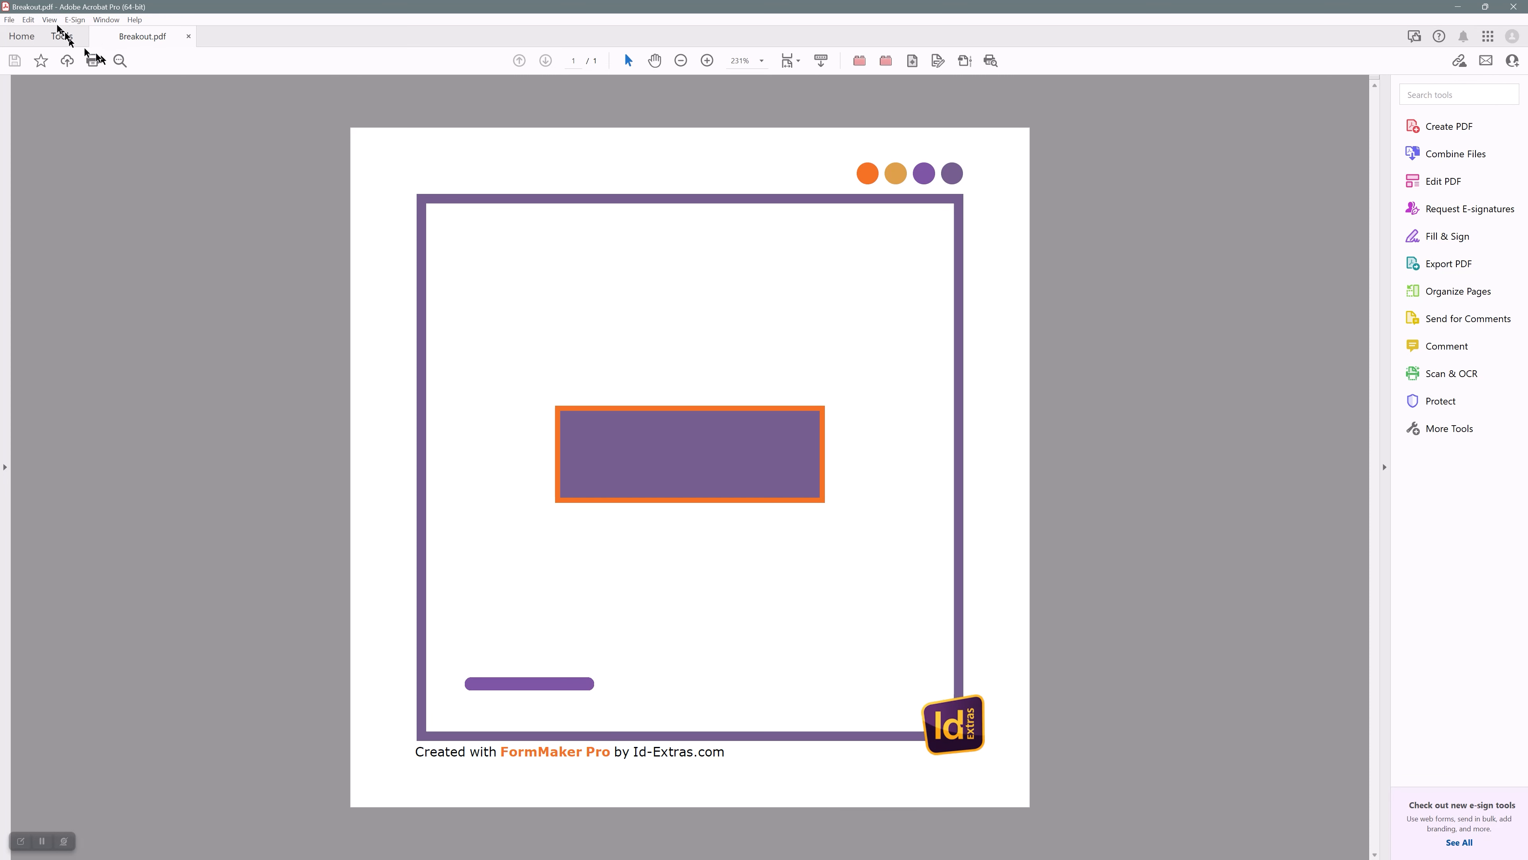
# Run FormMaker on the brick-free PDF and play the game to its end, closing the file without saving.
pyautogui.click(34, 19)
pyautogui.click(82, 429)
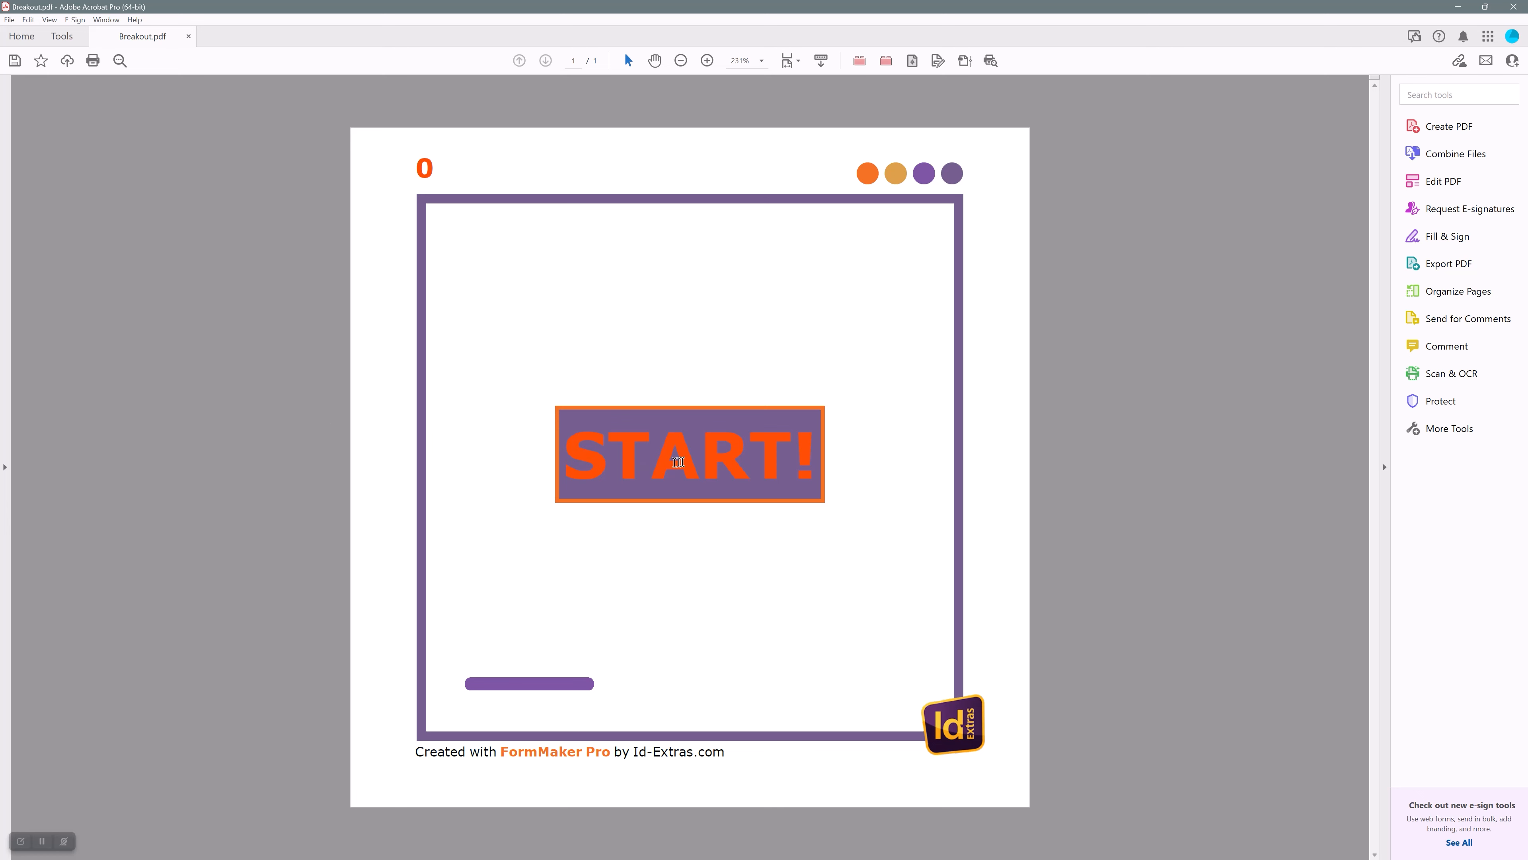
pyautogui.click(691, 461)
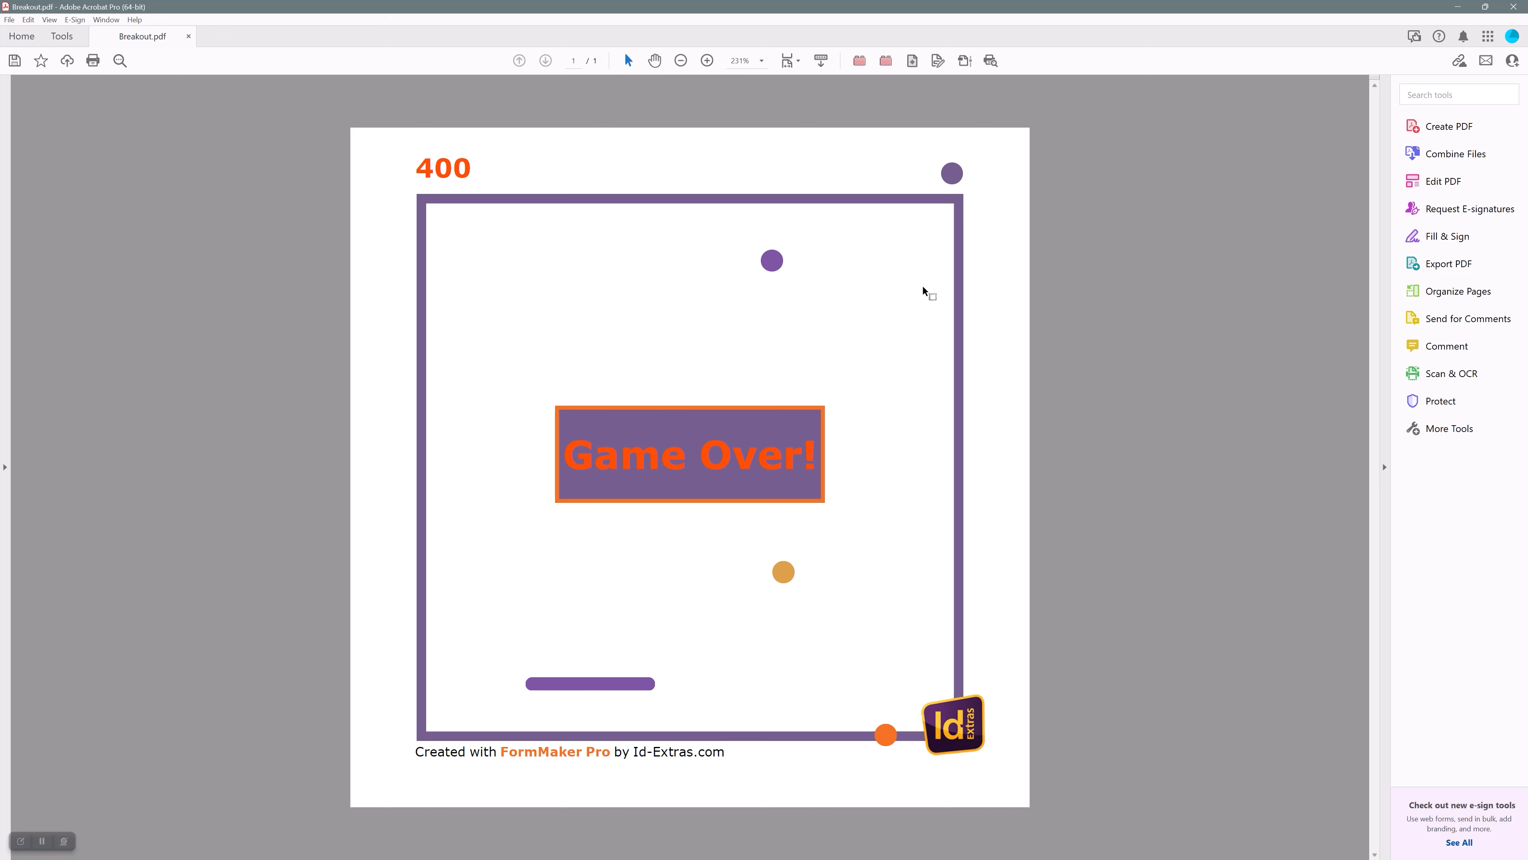
pyautogui.click(1513, 11)
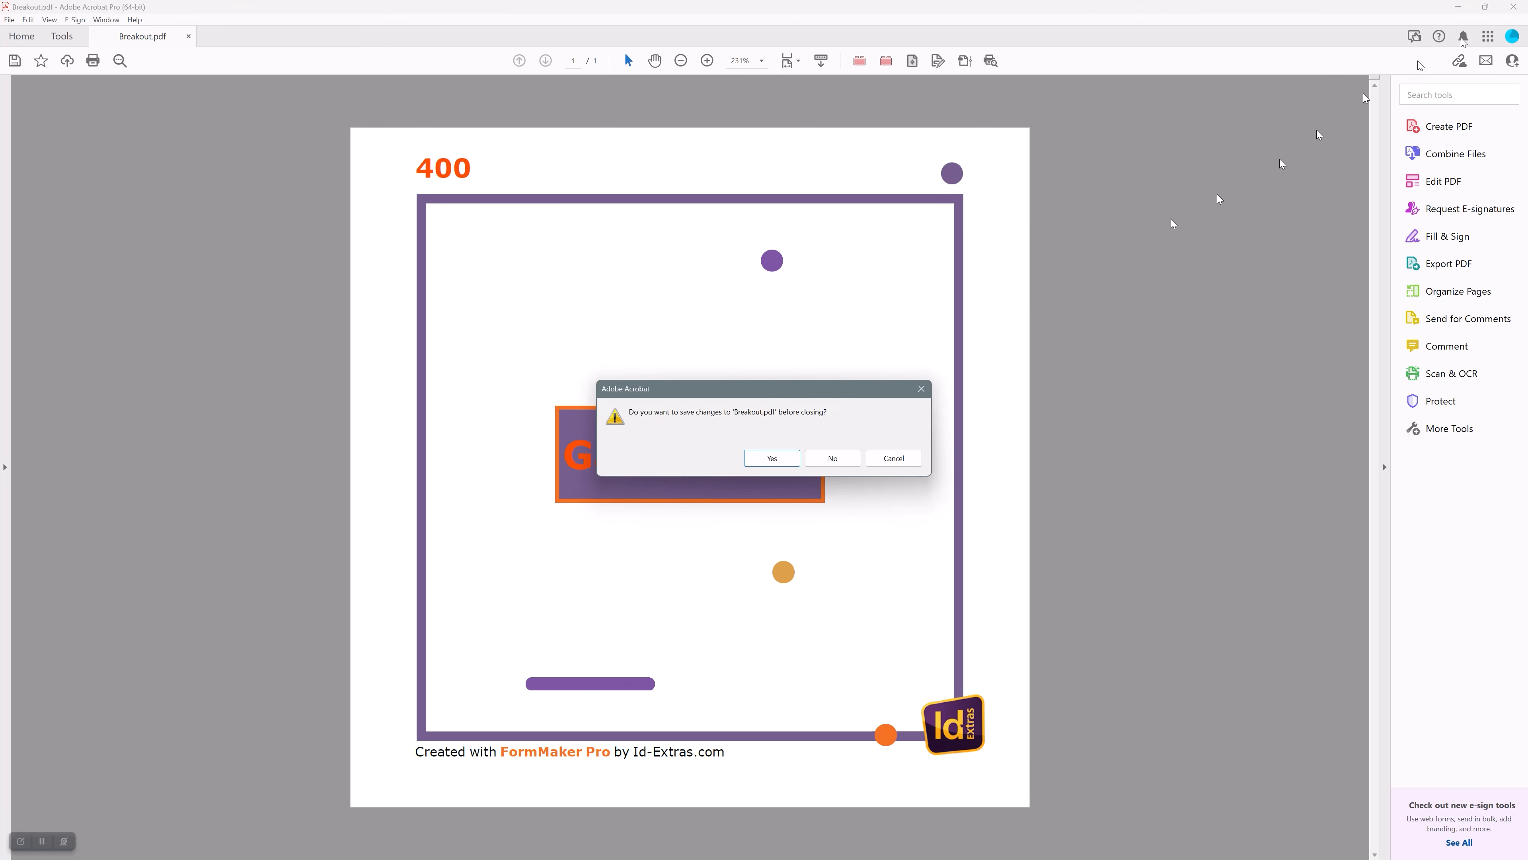
pyautogui.click(834, 459)
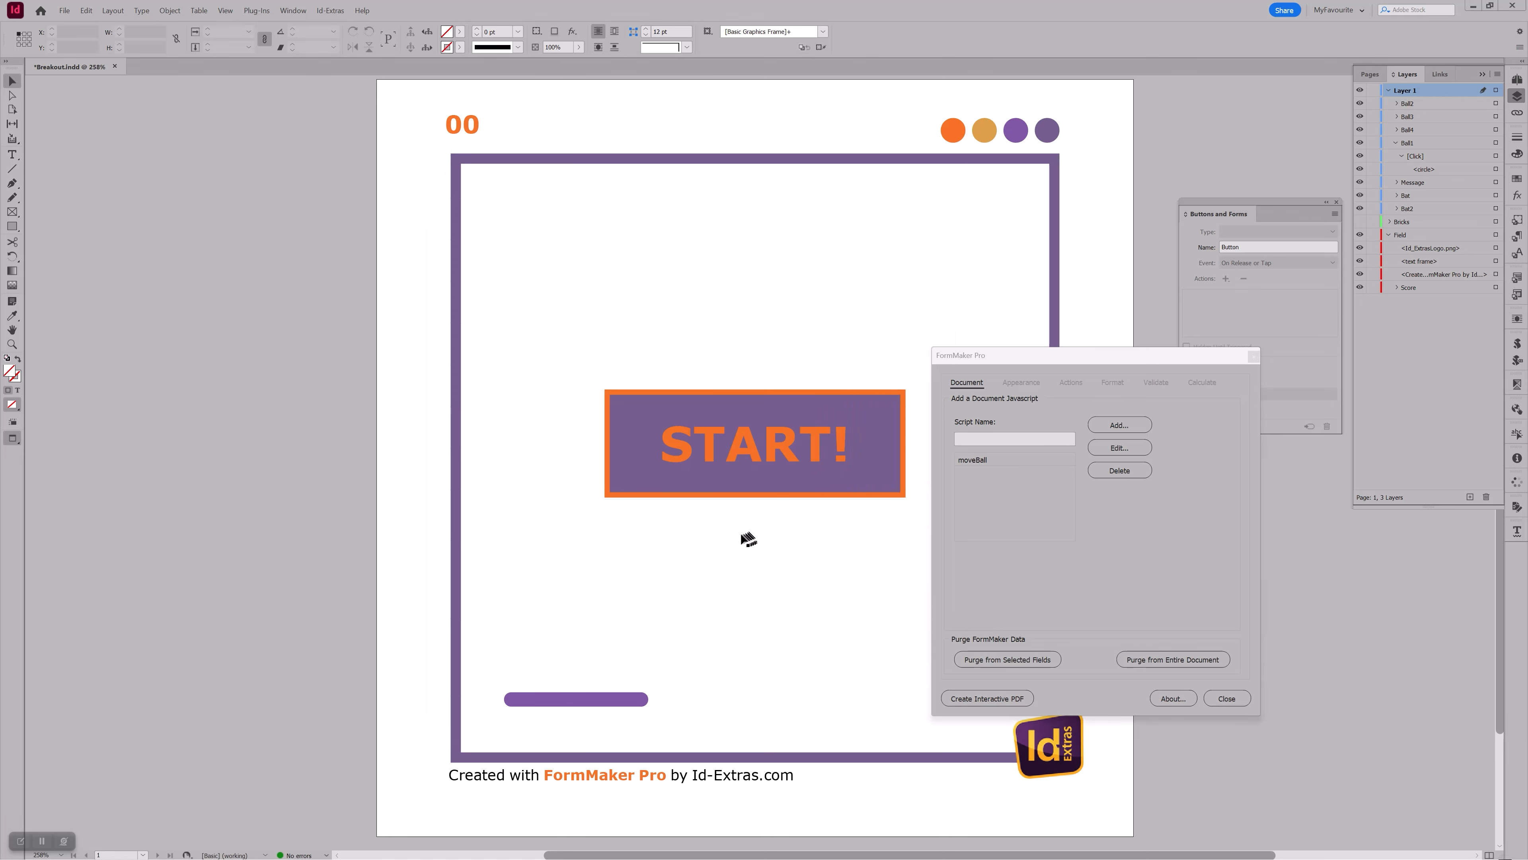
# Open the Mouse Up JavaScript of the START! message field to examine its code.
pyautogui.moveTo(1054, 352); pyautogui.dragTo(1056, 299)
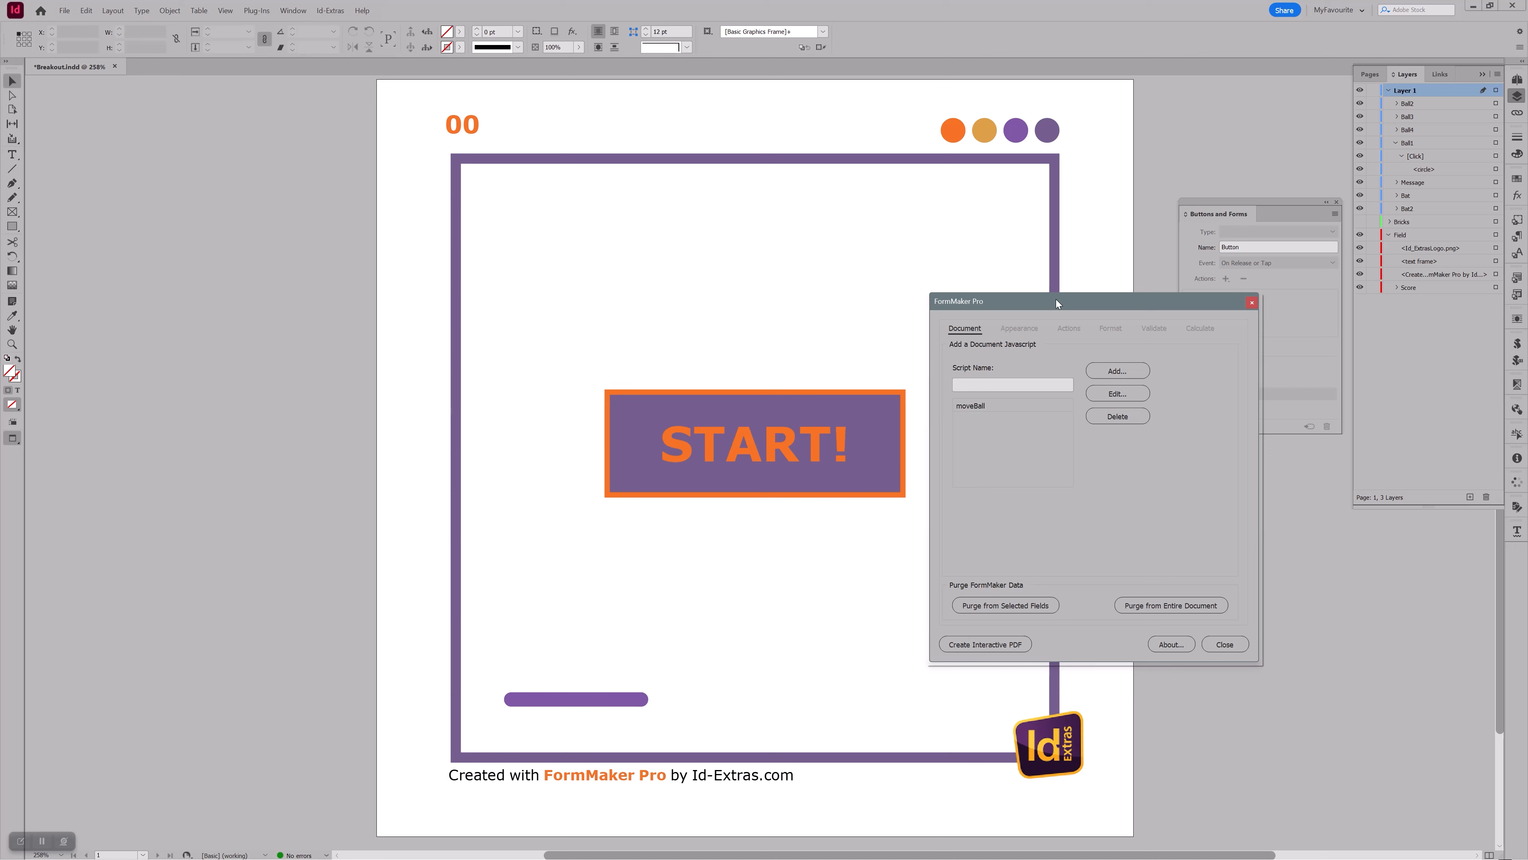
pyautogui.click(795, 450)
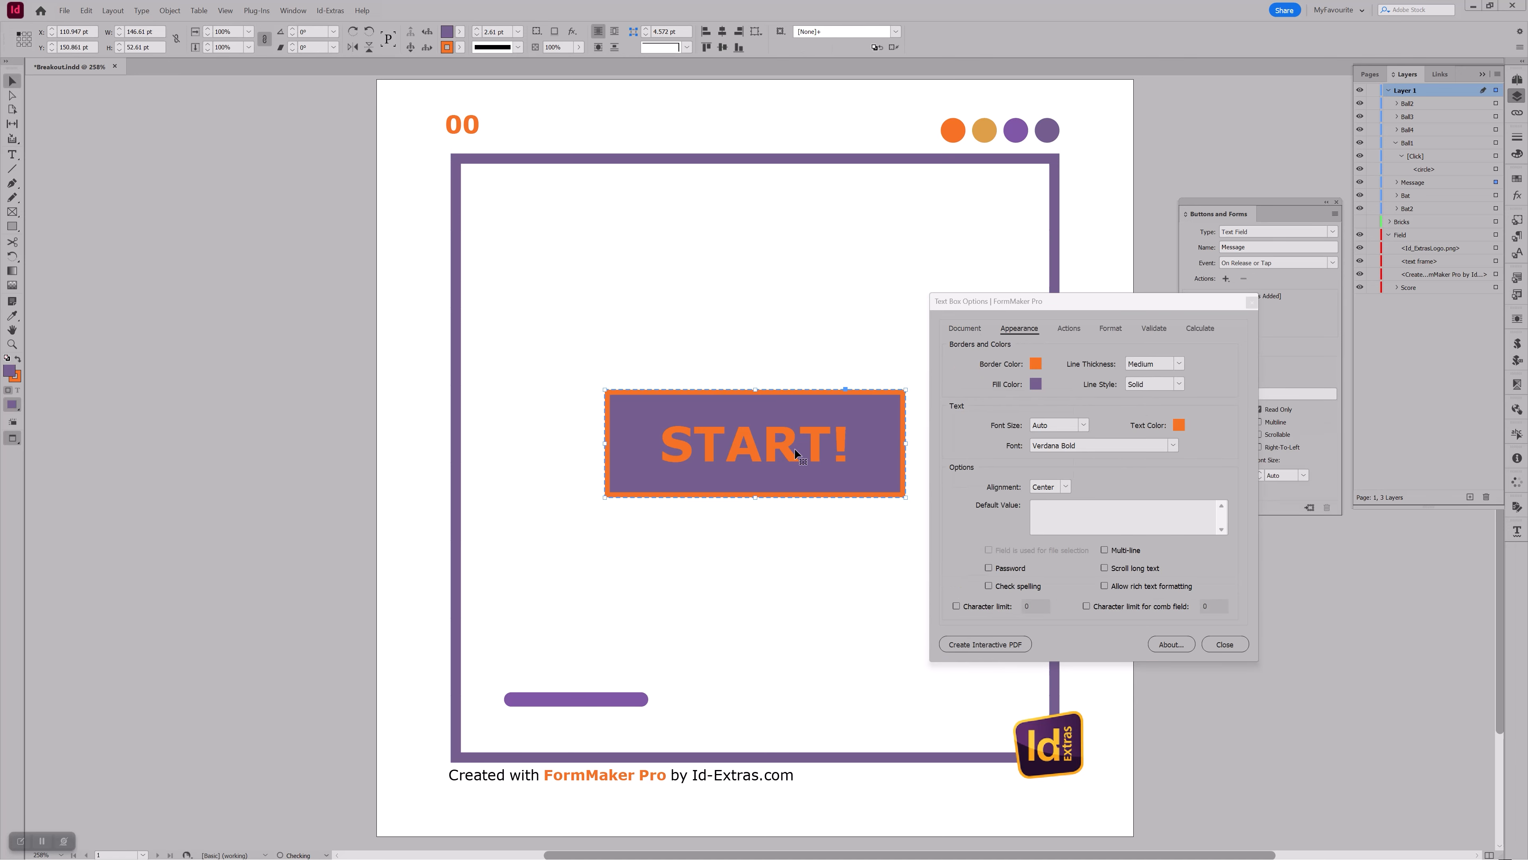
pyautogui.click(1067, 332)
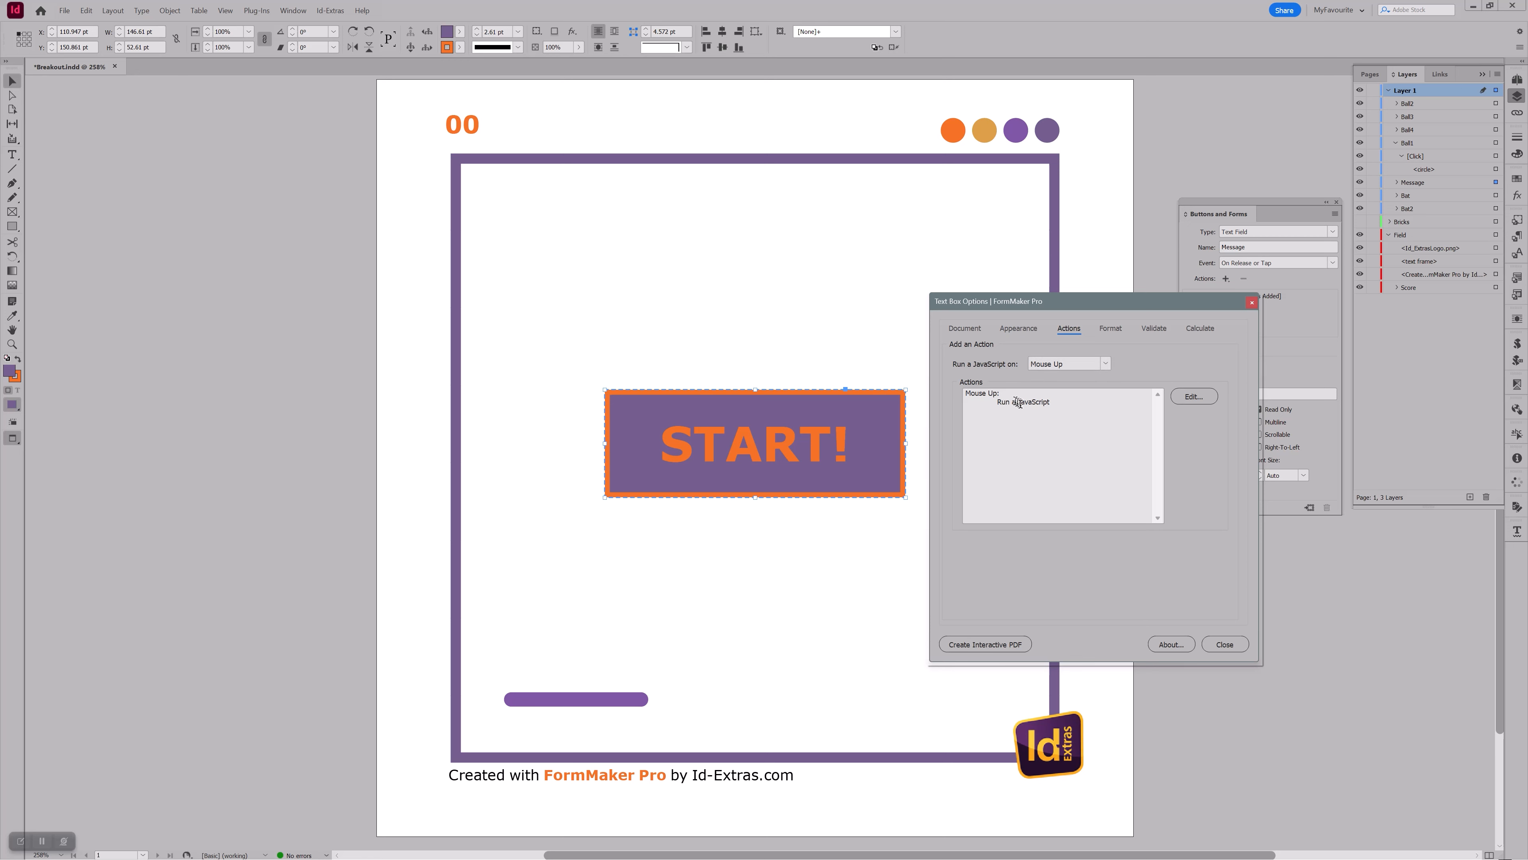
pyautogui.click(1195, 397)
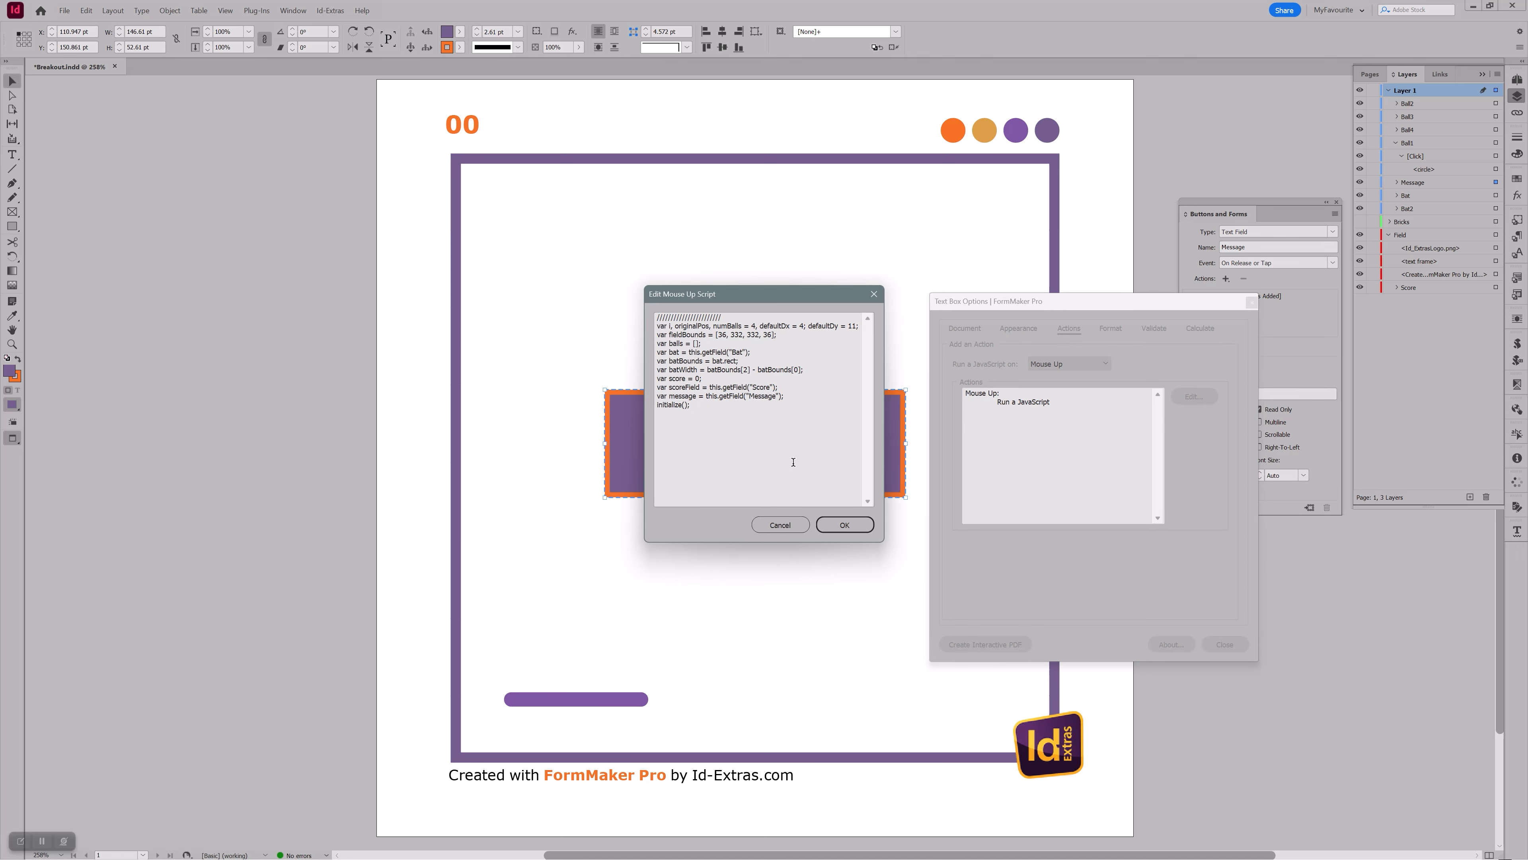
# Close the Mouse Up script and open the moveBall document JavaScript to view its code.
pyautogui.press('super')
pyautogui.click(753, 413)
pyautogui.click(839, 524)
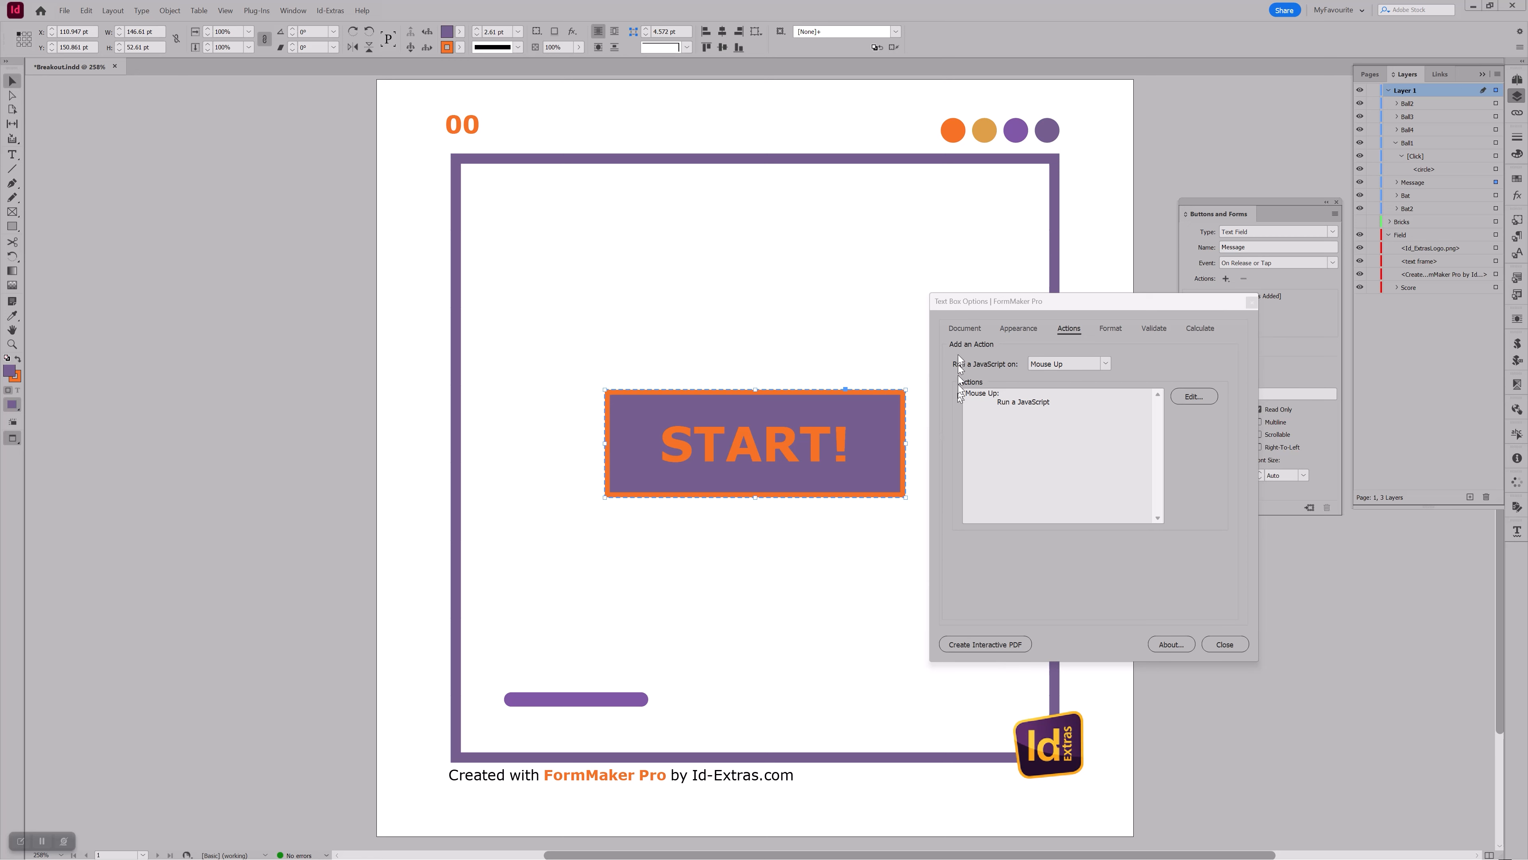
pyautogui.click(962, 330)
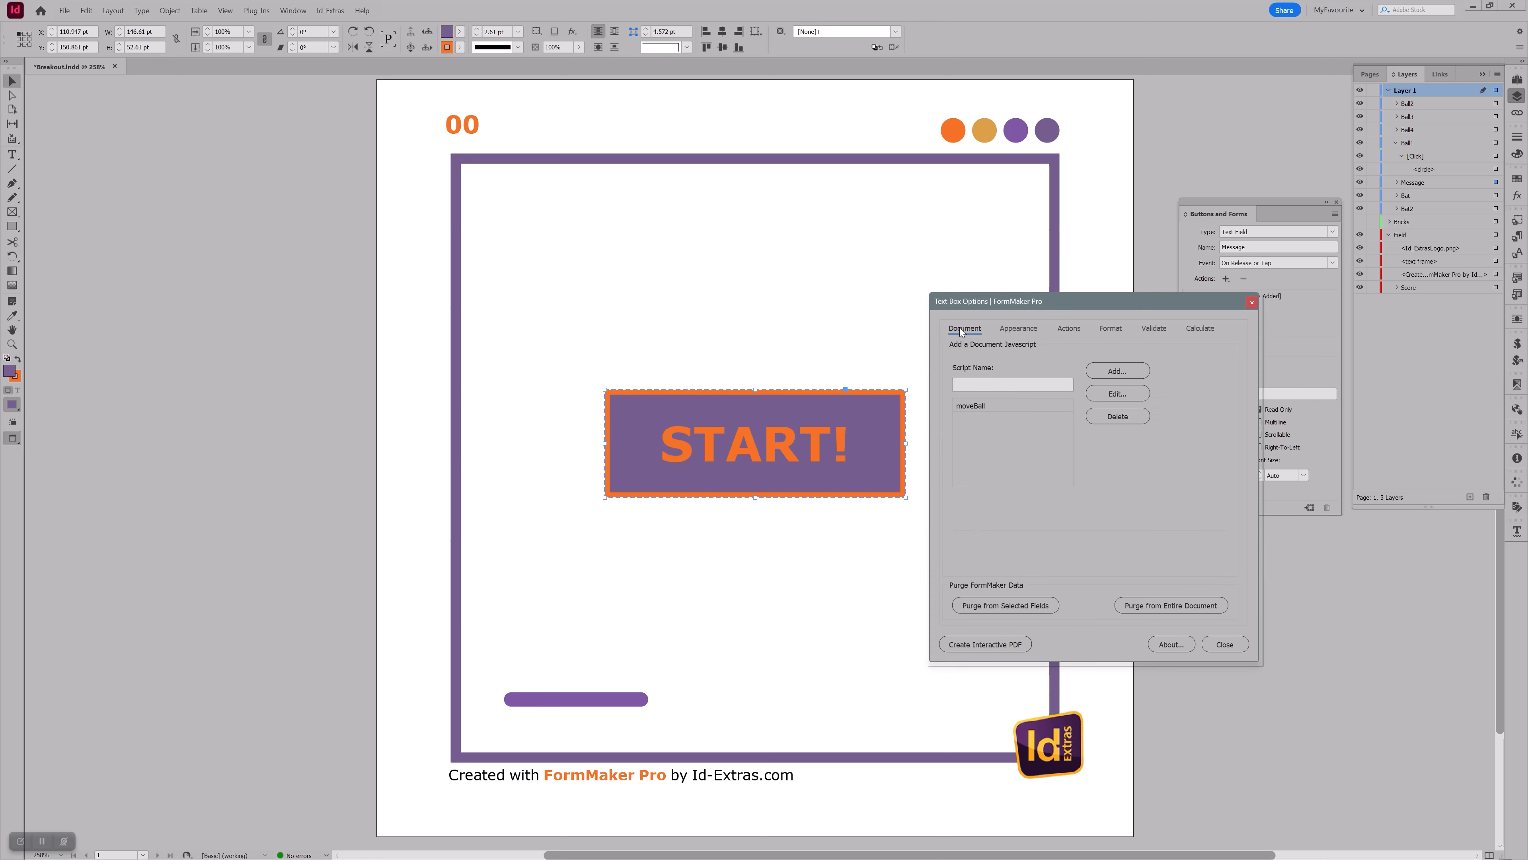
pyautogui.click(962, 408)
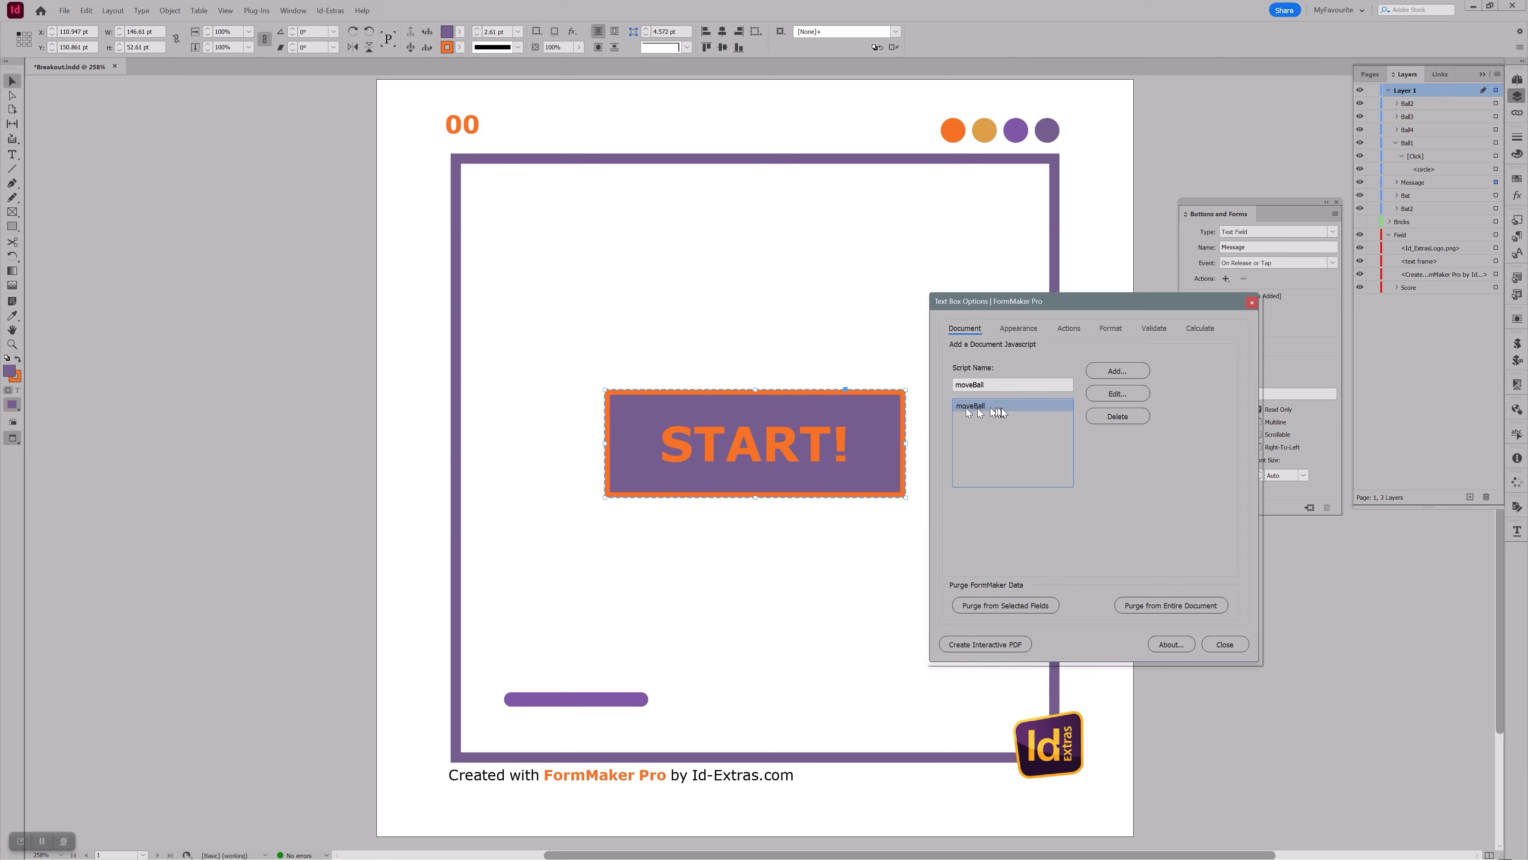
pyautogui.click(1099, 395)
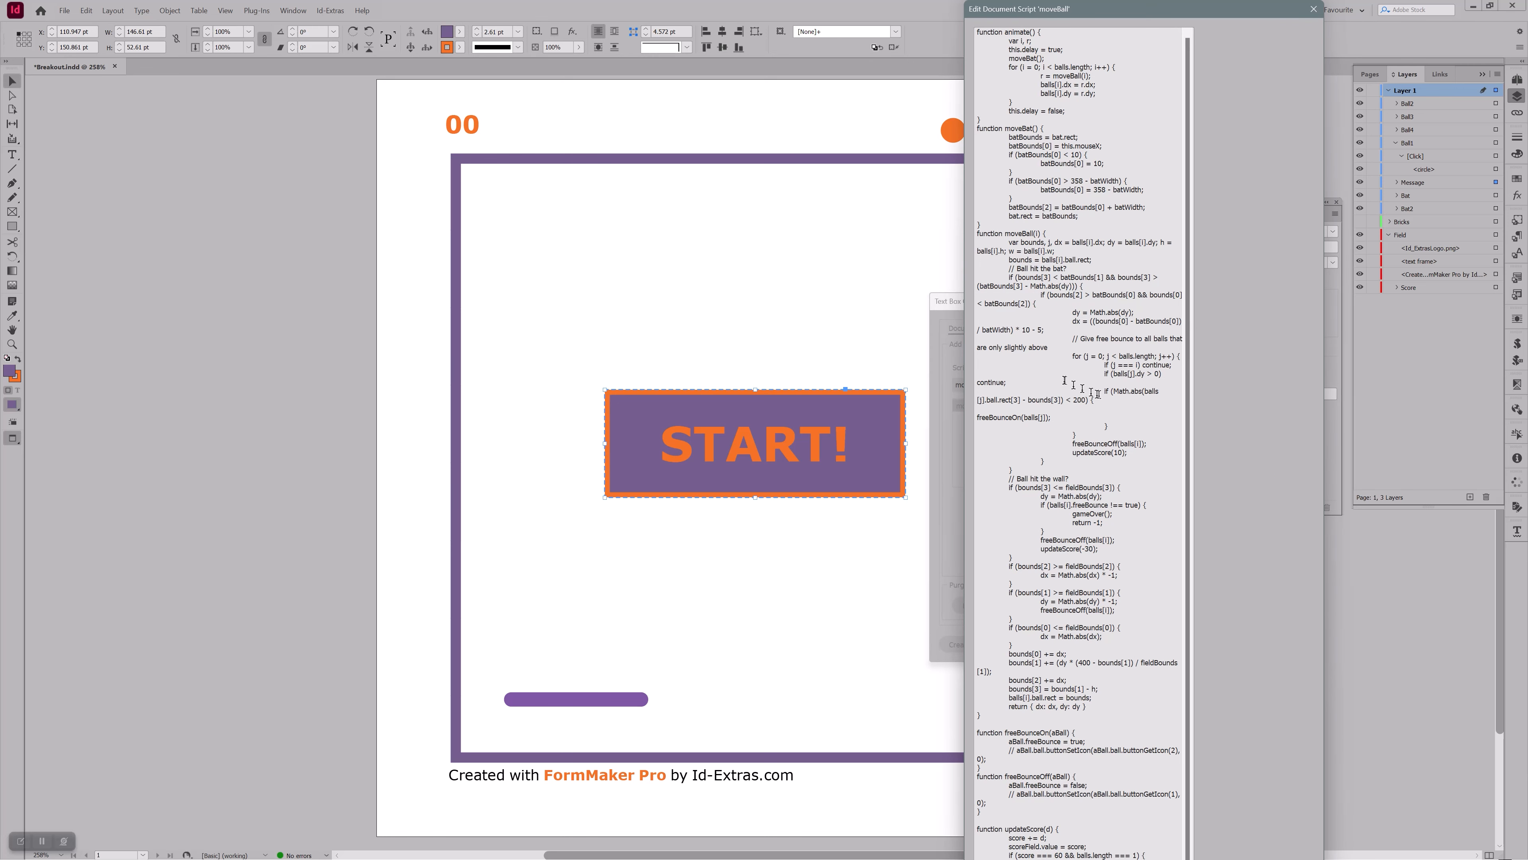
pyautogui.moveTo(1149, 20); pyautogui.dragTo(826, 66)
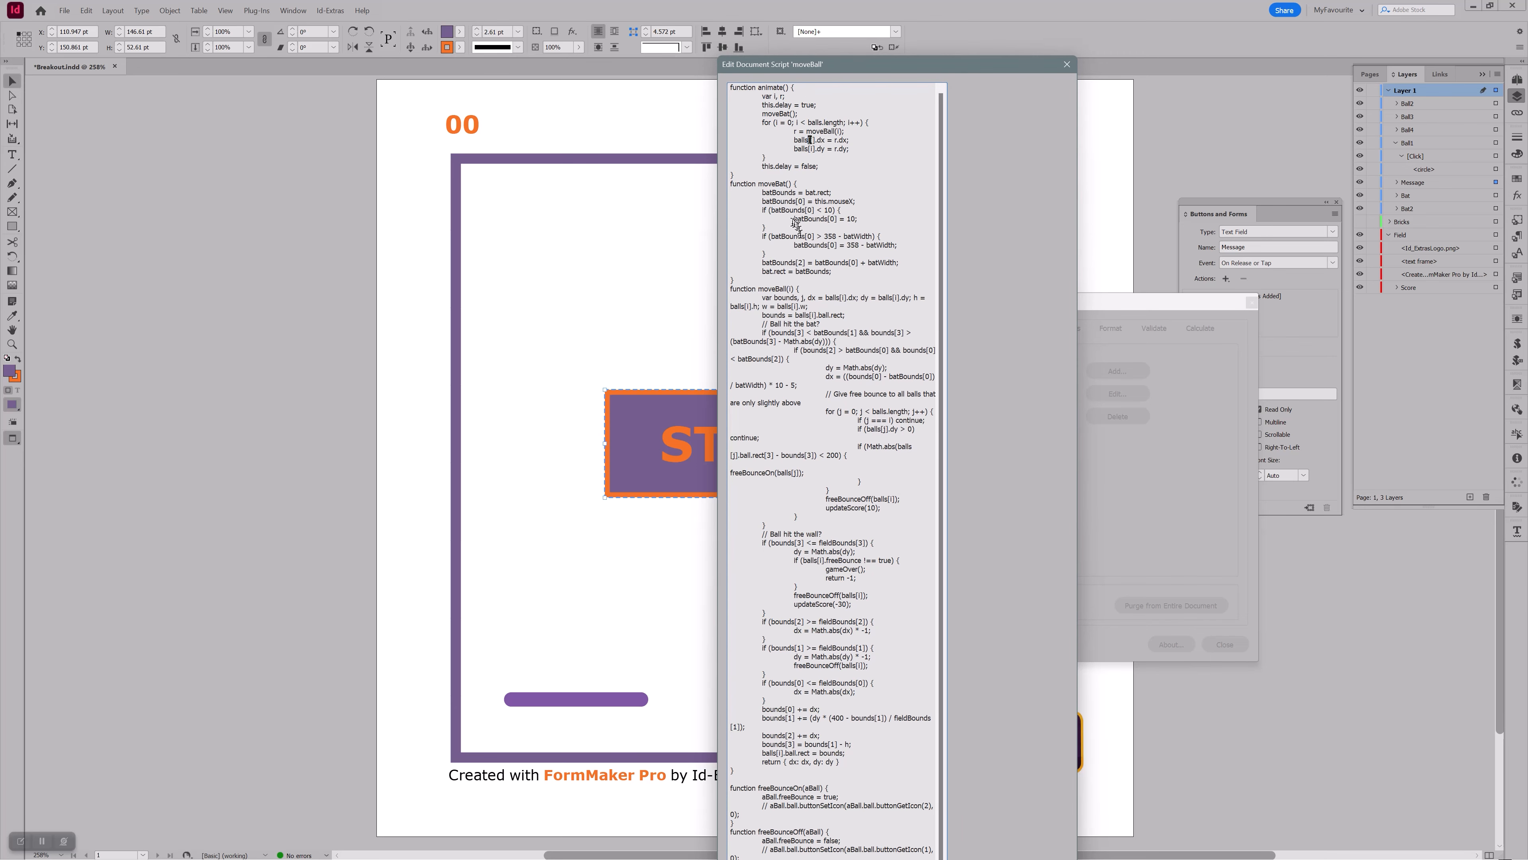
pyautogui.scroll(-5, 796, 224)
pyautogui.scroll(5, 808, 256)
# Copy the entire moveBall code into a blank Notepad++ document and widen its text pane for reading.
pyautogui.hotkey('ctrl', 'a')
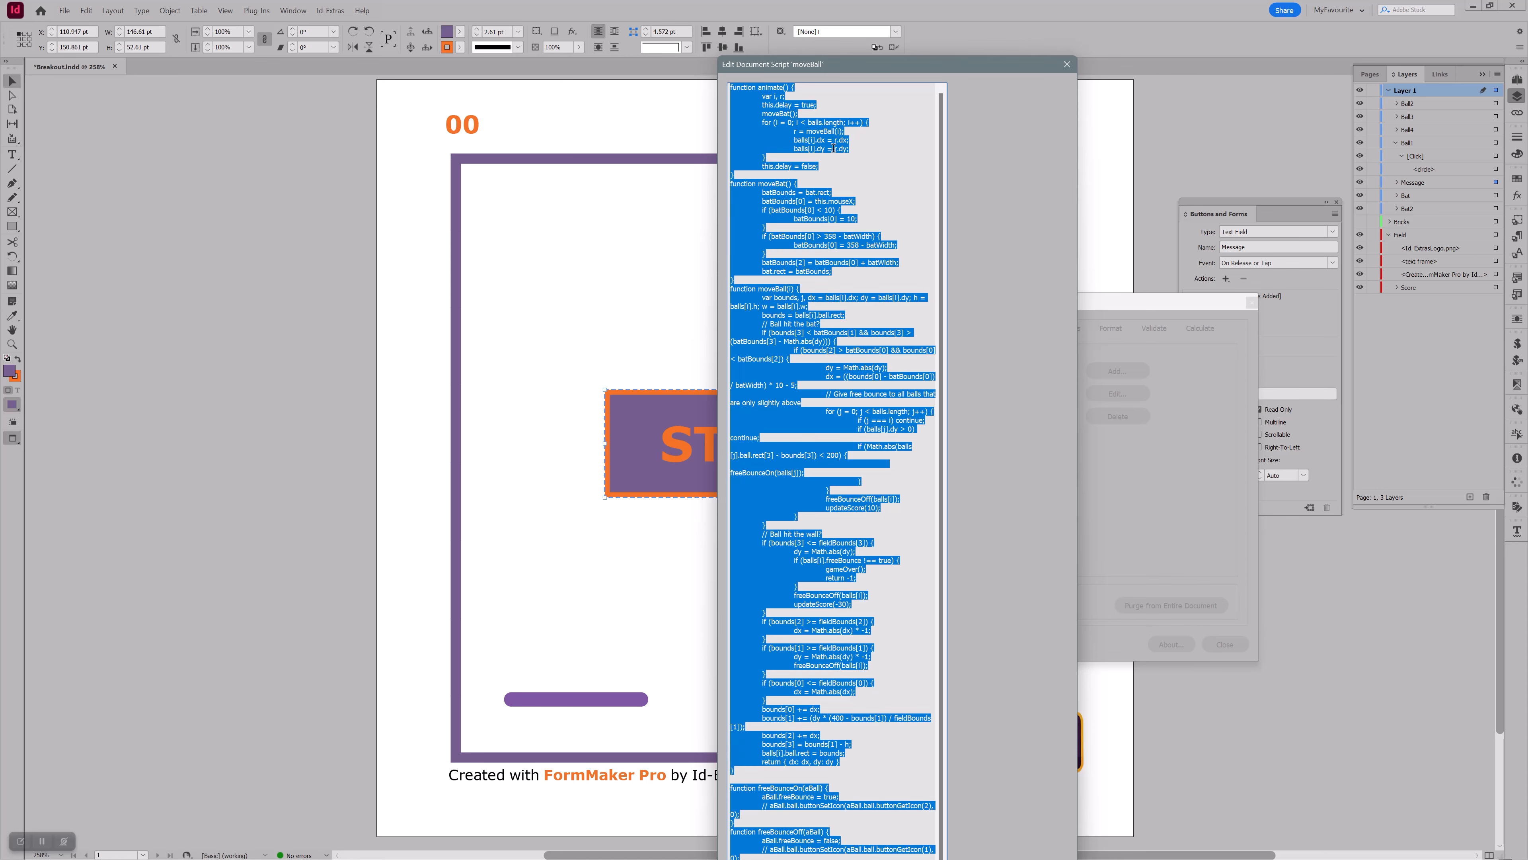
pyautogui.press('super')
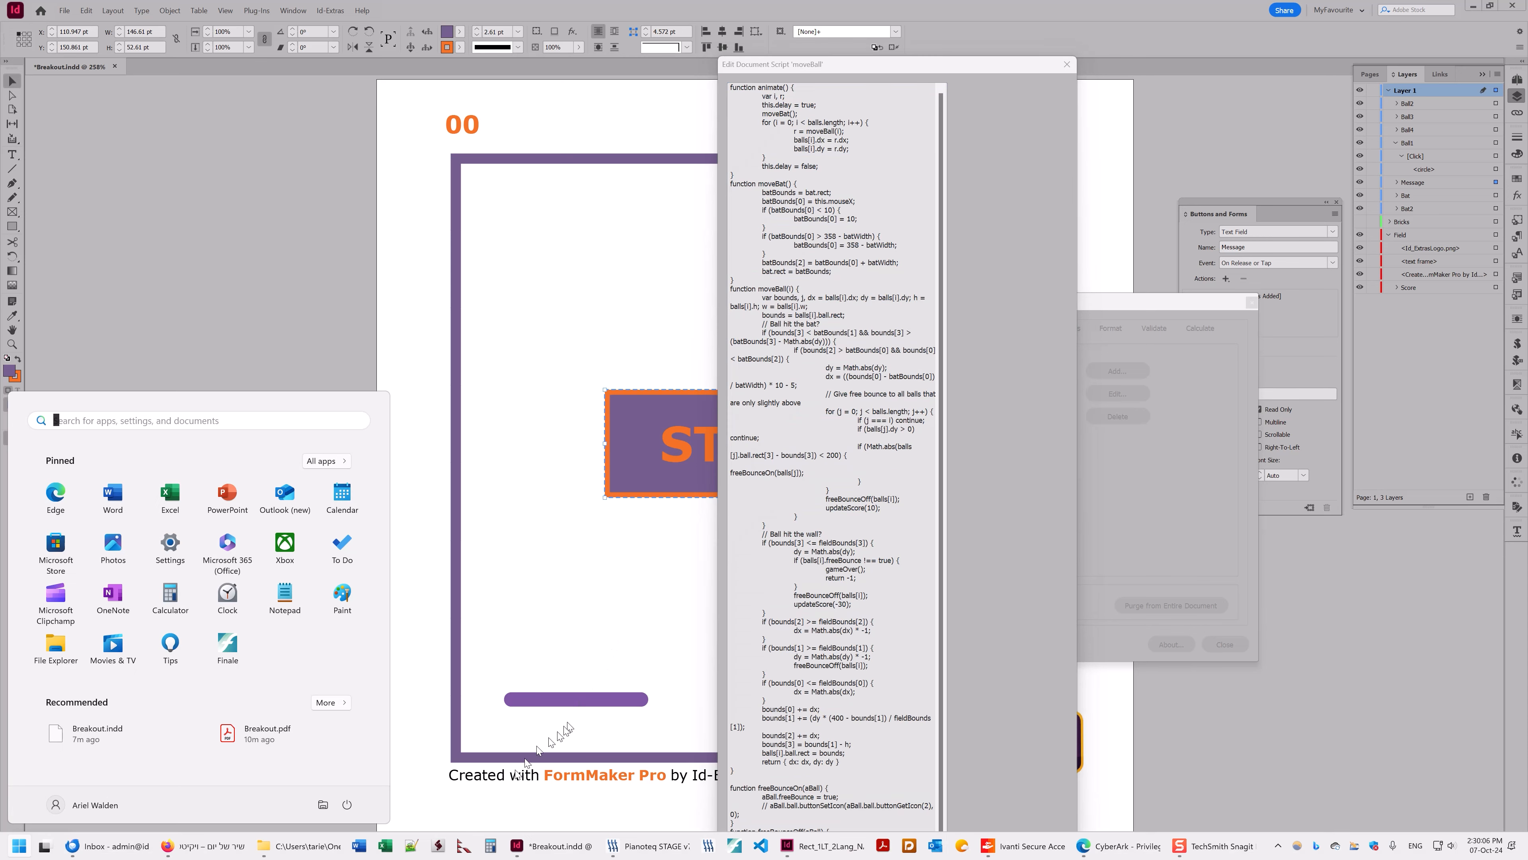
pyautogui.click(413, 846)
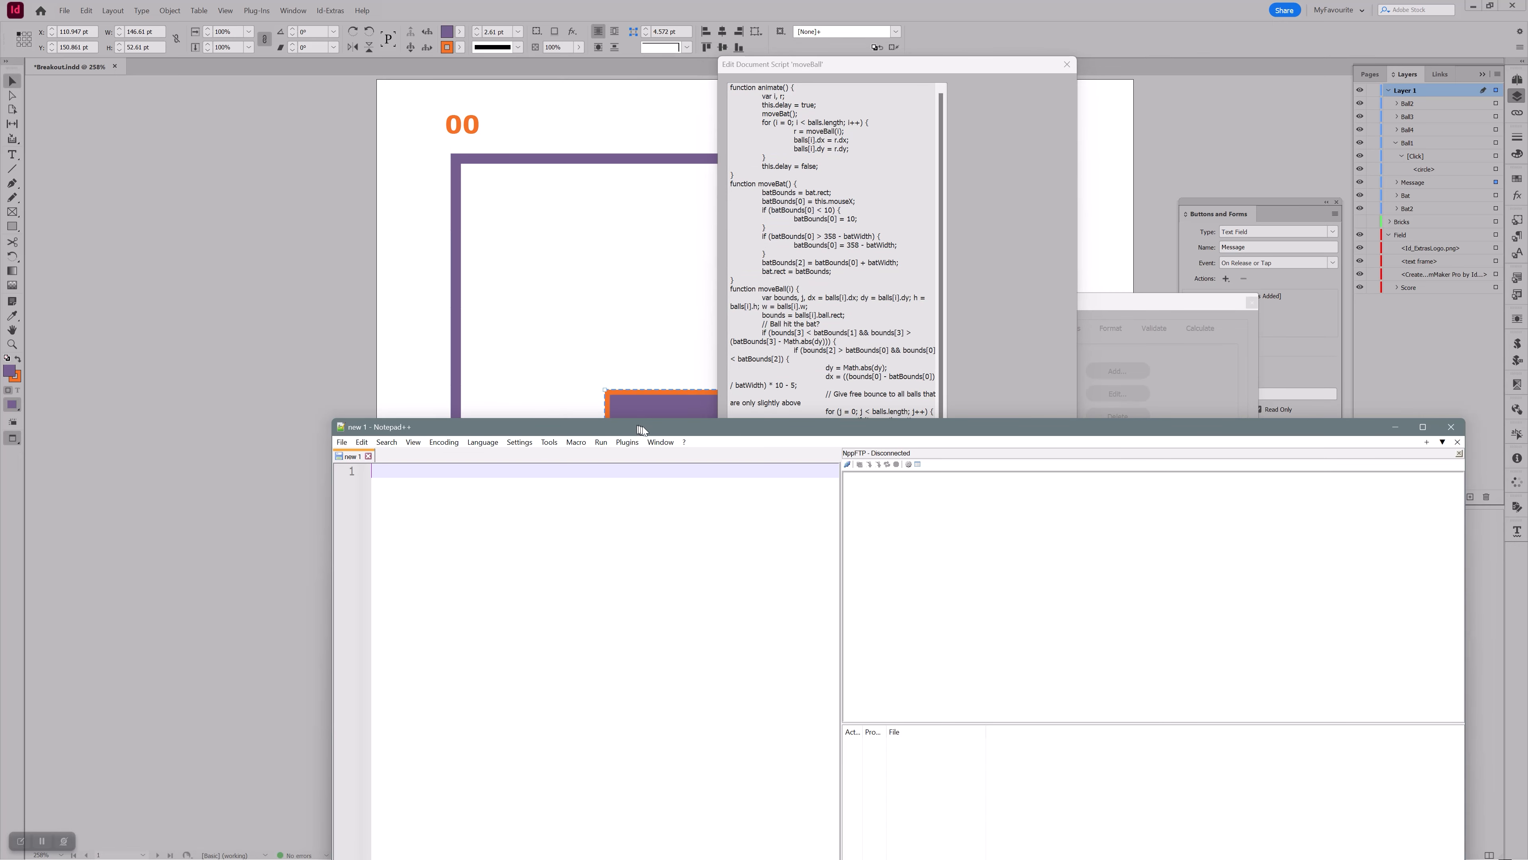
pyautogui.moveTo(687, 431); pyautogui.dragTo(626, 203)
pyautogui.hotkey('ctrl', 'v')
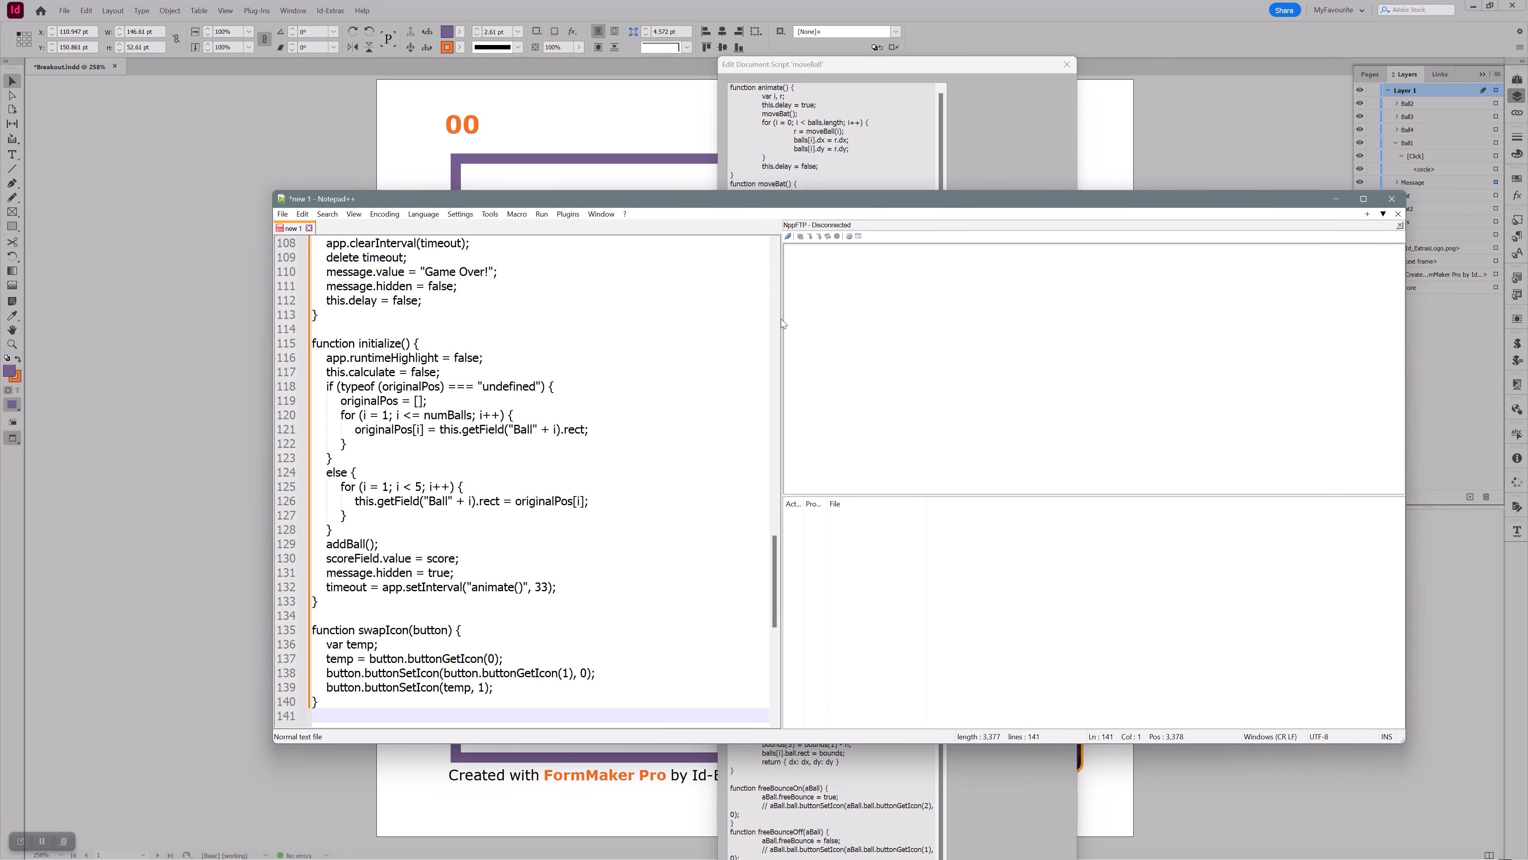
pyautogui.moveTo(780, 323); pyautogui.dragTo(1182, 328)
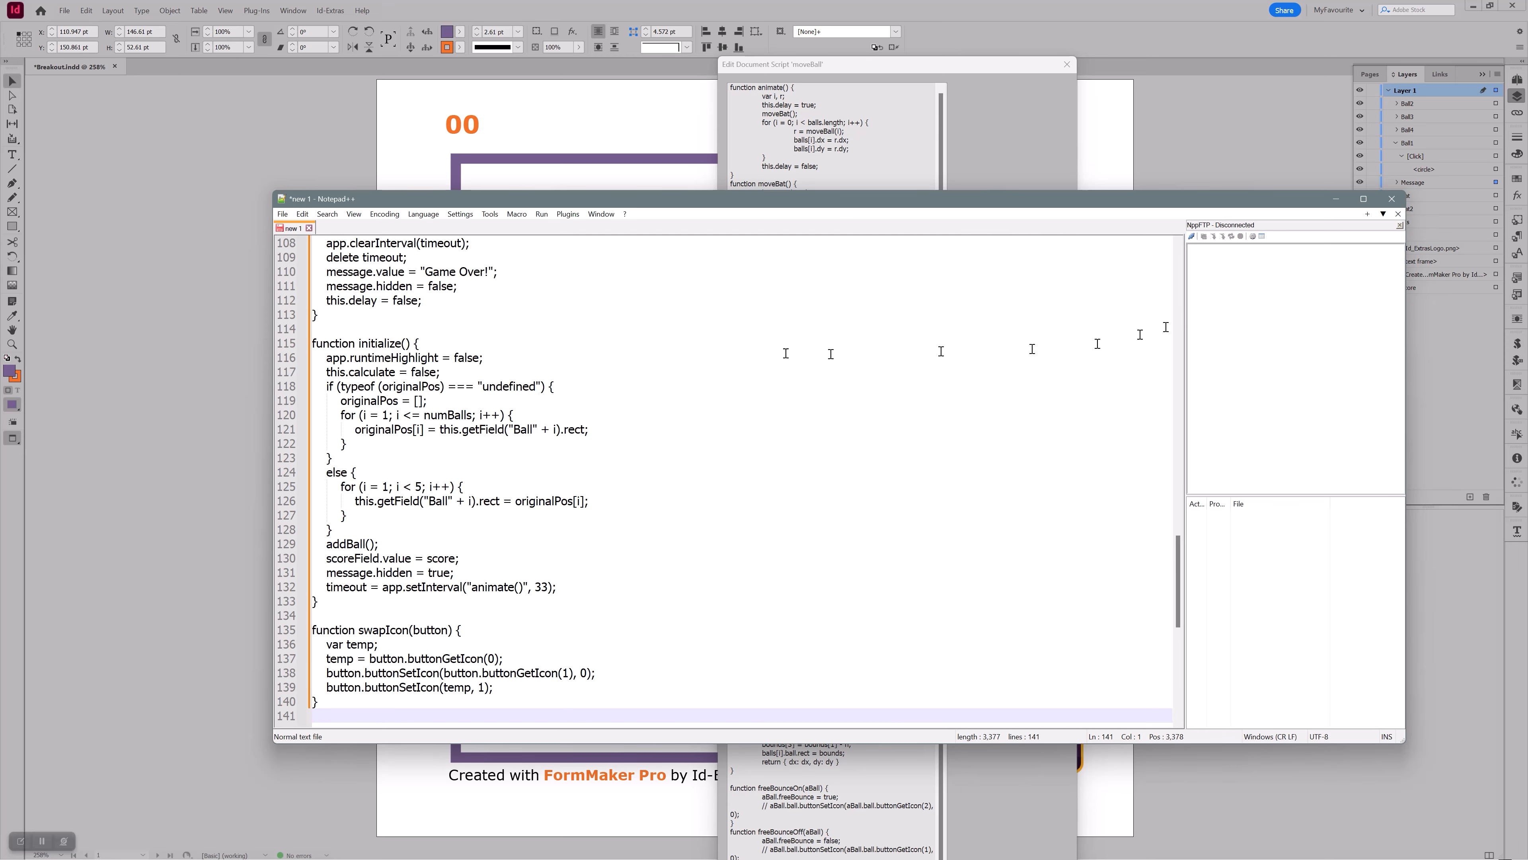
# Enlarge the text and read through the moveBall script from the animate function to the swapIcon function.
pyautogui.scroll(5, 786, 353)
pyautogui.keyDown('ctrl'); pyautogui.scroll(2, 786, 353); pyautogui.keyUp('ctrl')
pyautogui.scroll(20, 554, 369)
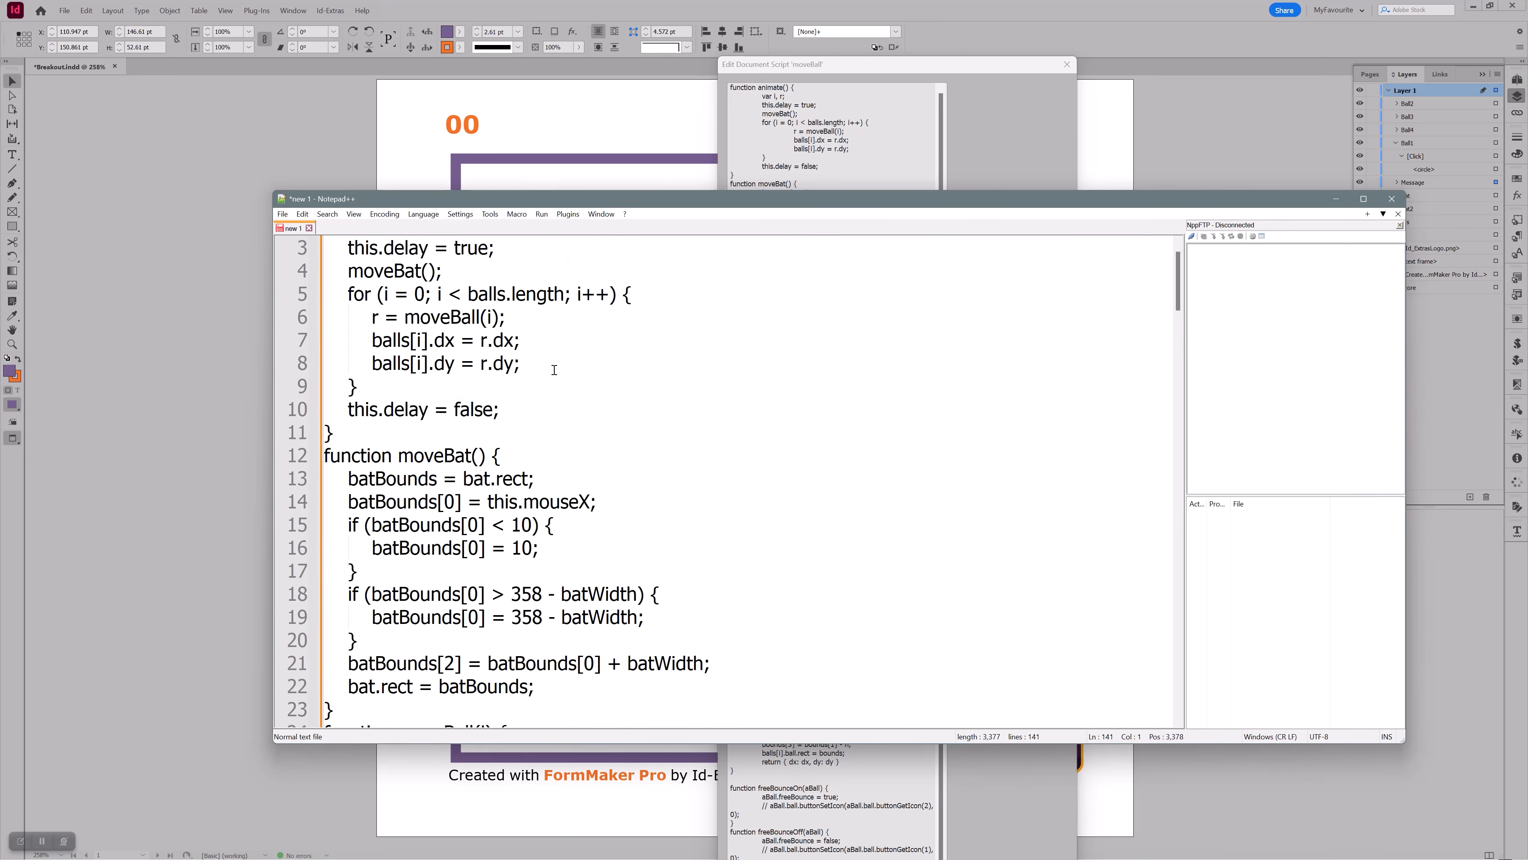
pyautogui.scroll(1, 554, 370)
pyautogui.keyDown('ctrl'); pyautogui.scroll(1, 554, 370); pyautogui.keyUp('ctrl')
pyautogui.scroll(-11, 481, 397)
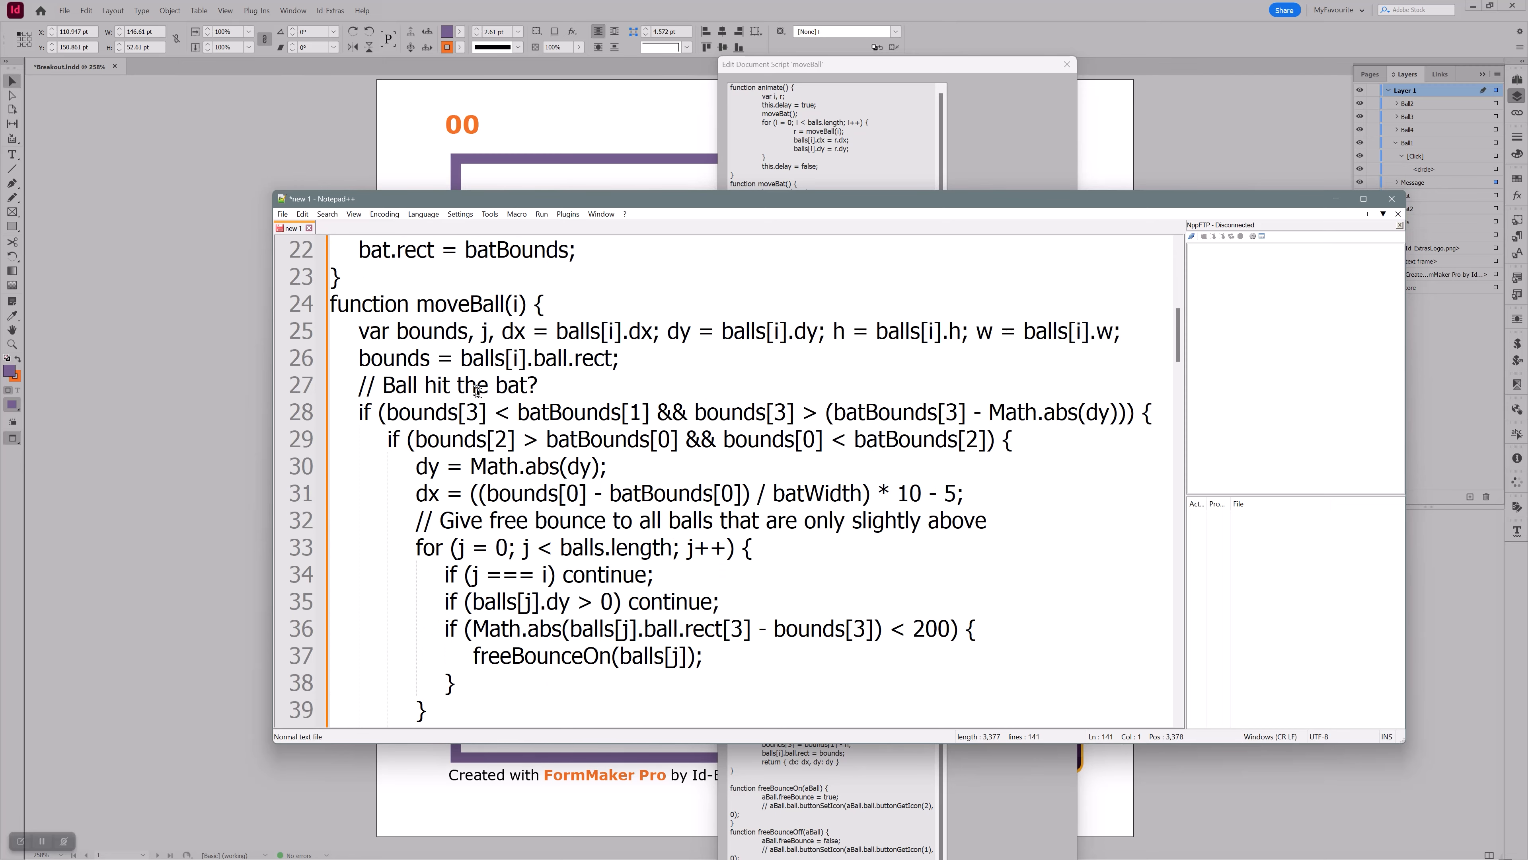
pyautogui.scroll(-16, 481, 397)
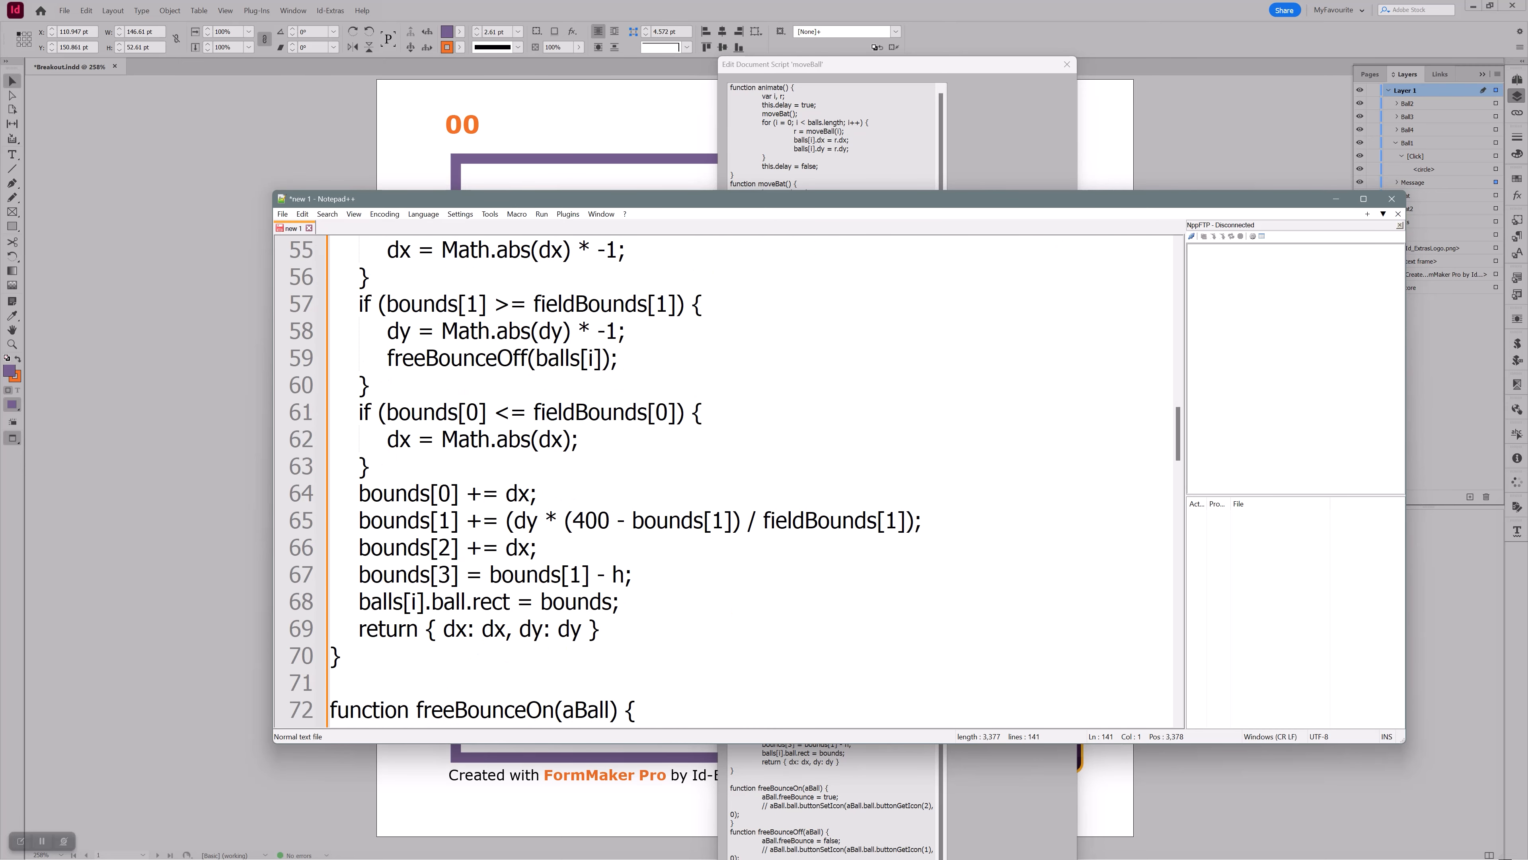
pyautogui.scroll(-9, 722, 482)
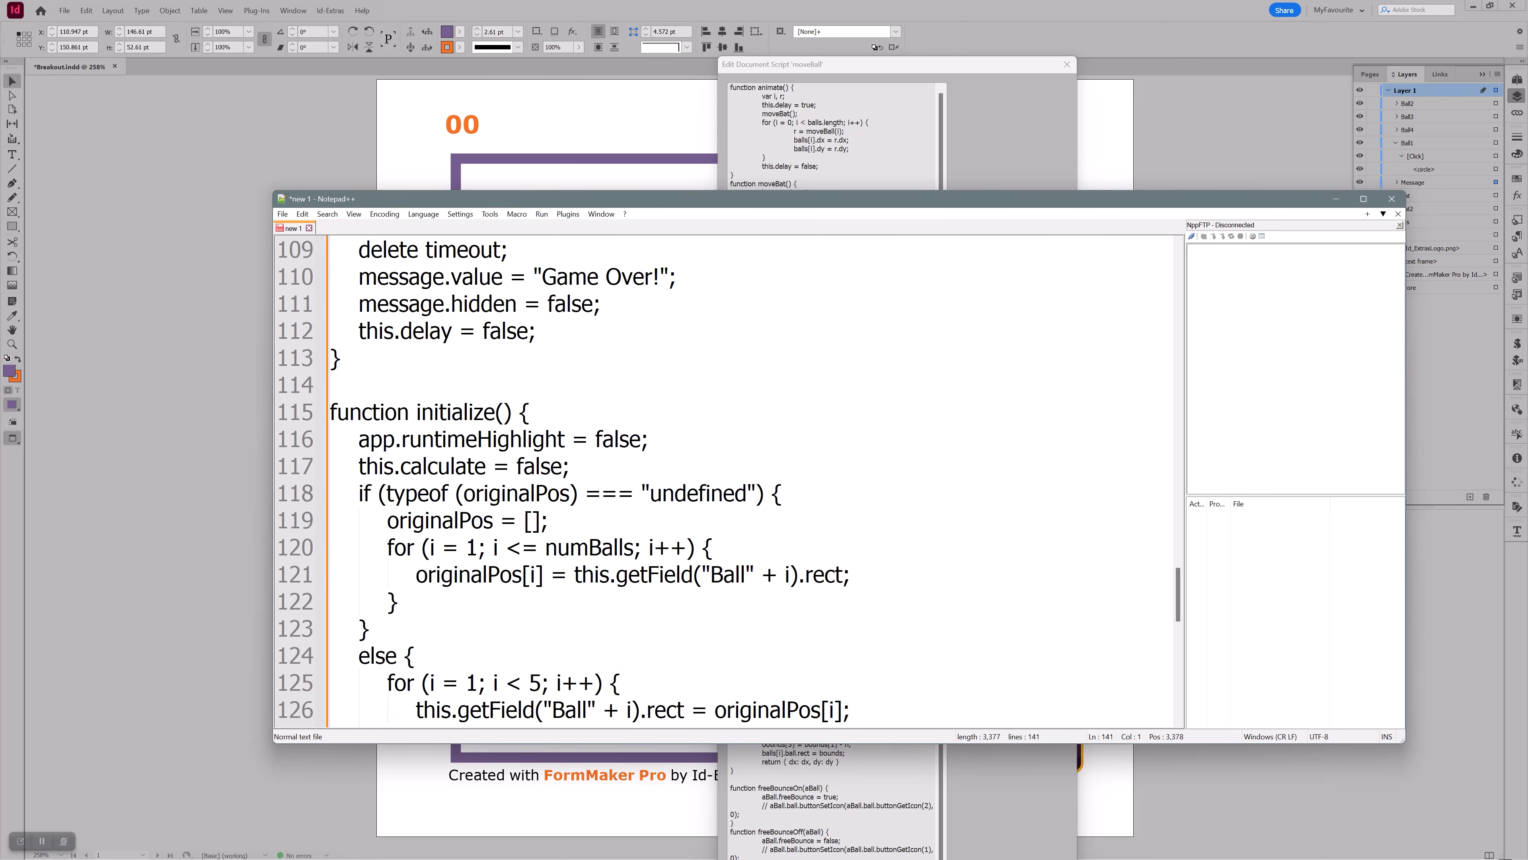
pyautogui.scroll(-7, 513, 385)
pyautogui.scroll(1, 512, 386)
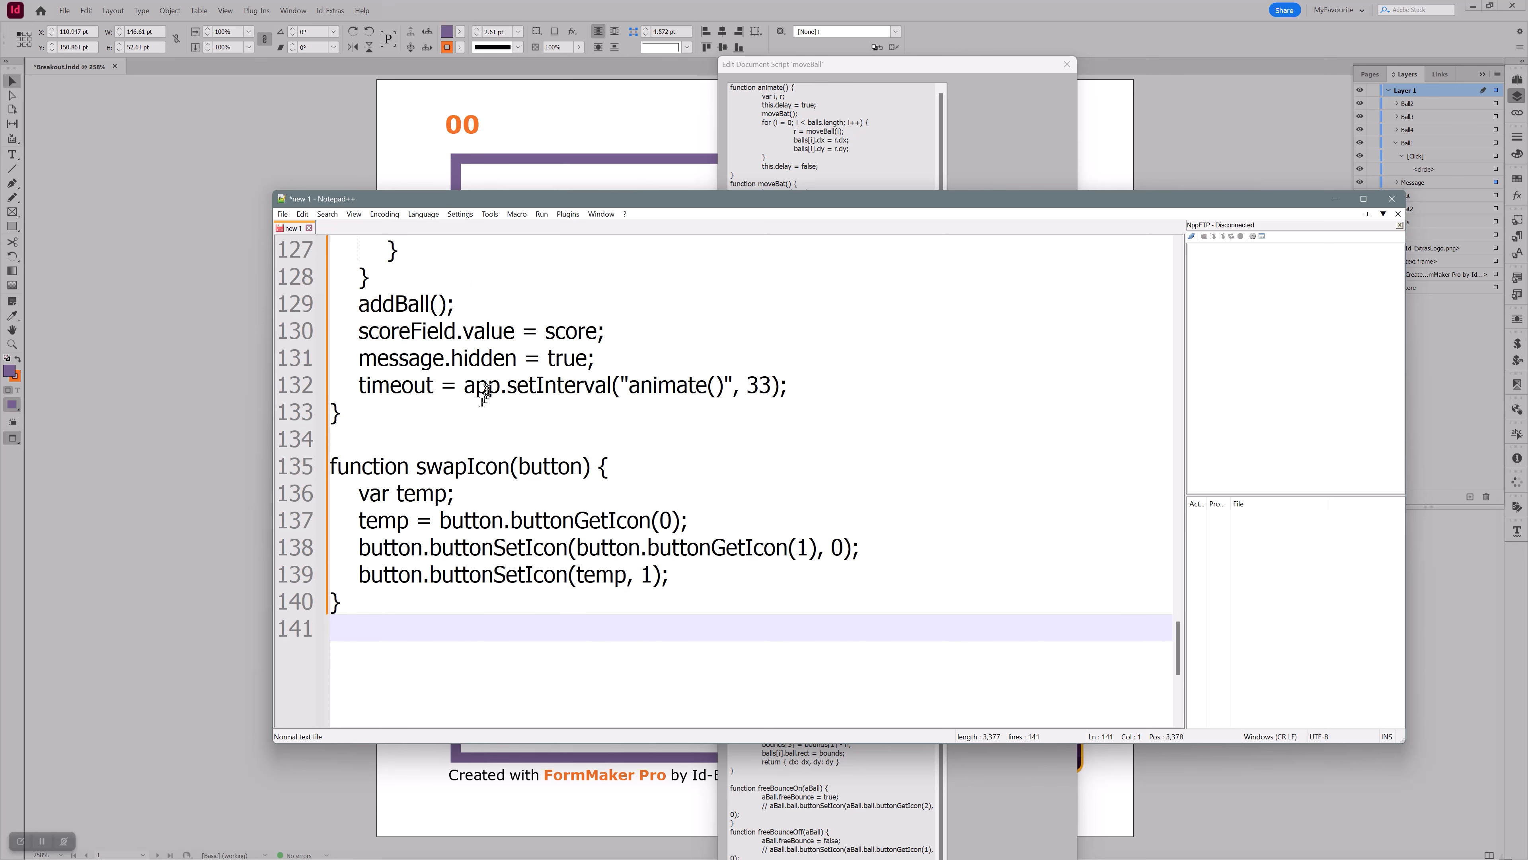
# Examine the app.setInterval call in the initialize function and the scoring code, and close the text copy without saving.
pyautogui.moveTo(468, 387); pyautogui.dragTo(590, 386)
pyautogui.moveTo(773, 386); pyautogui.dragTo(764, 385)
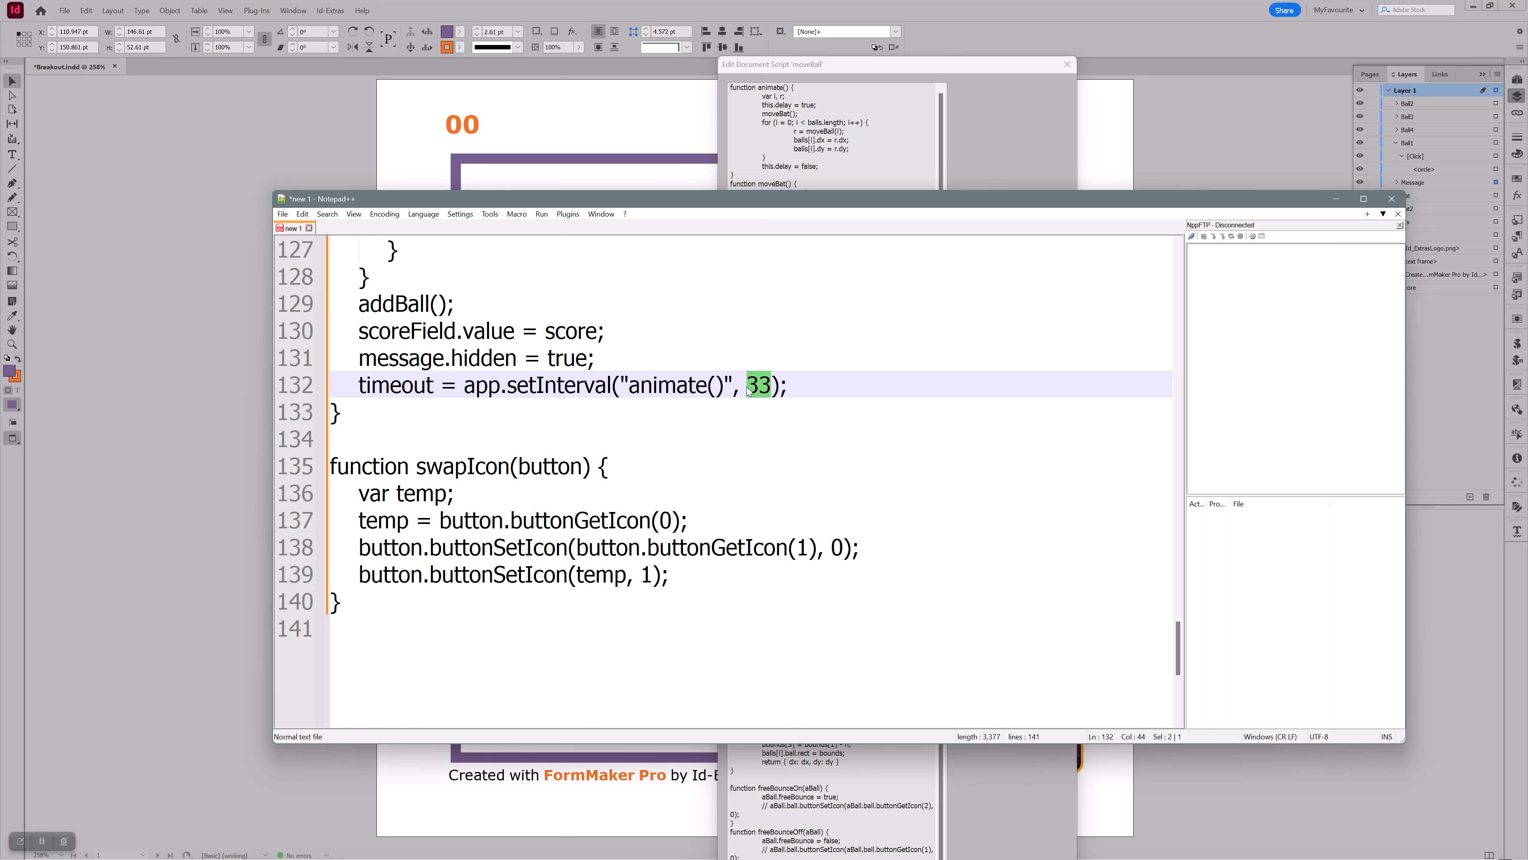
pyautogui.click(516, 386)
pyautogui.moveTo(630, 386); pyautogui.dragTo(724, 385)
pyautogui.click(759, 385)
pyautogui.scroll(15, 722, 481)
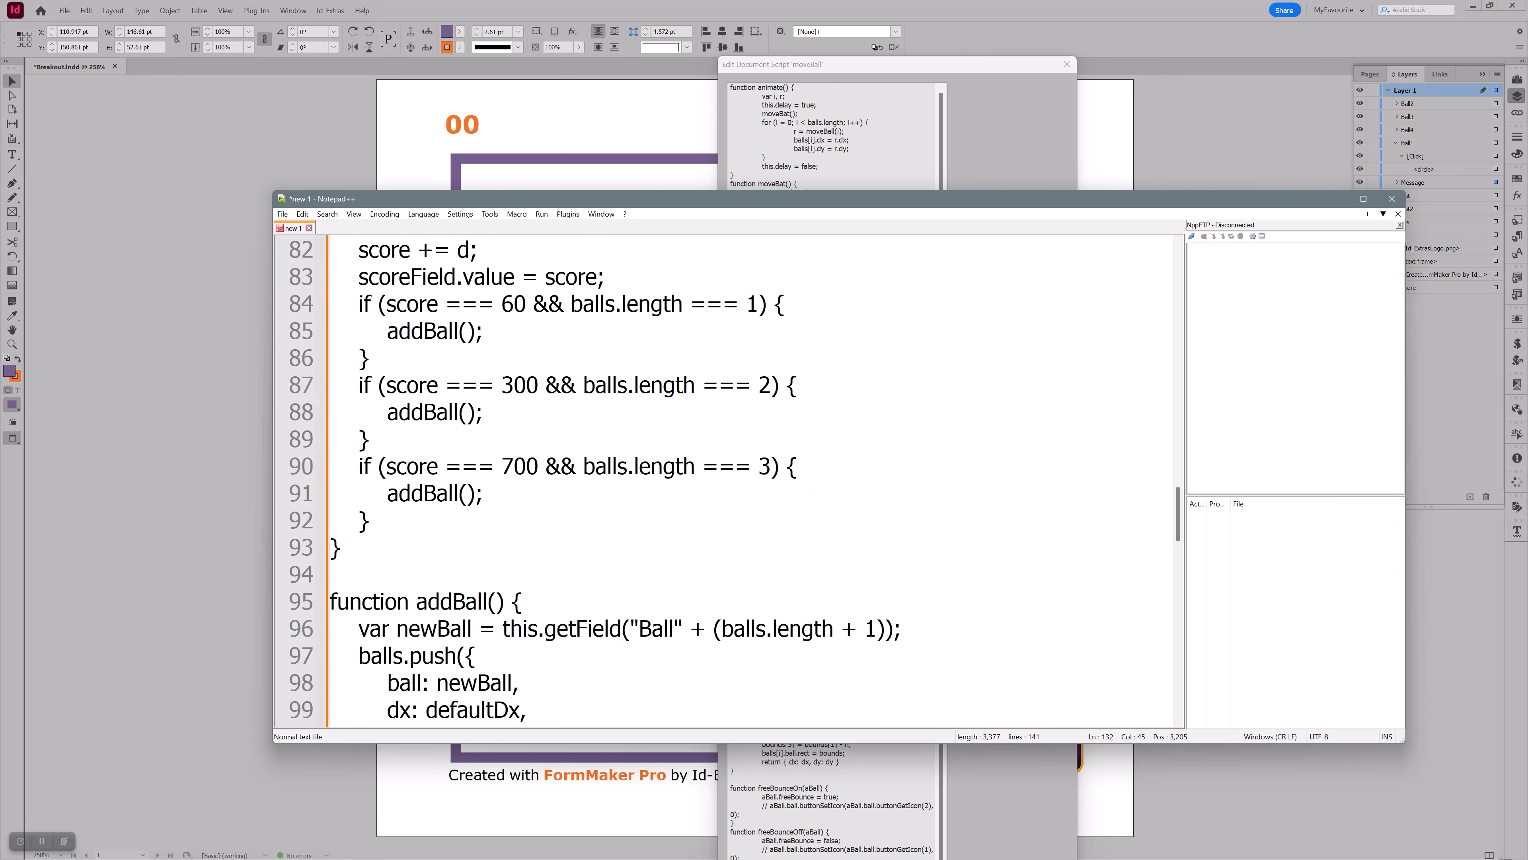
pyautogui.scroll(4, 722, 482)
pyautogui.scroll(10, 722, 482)
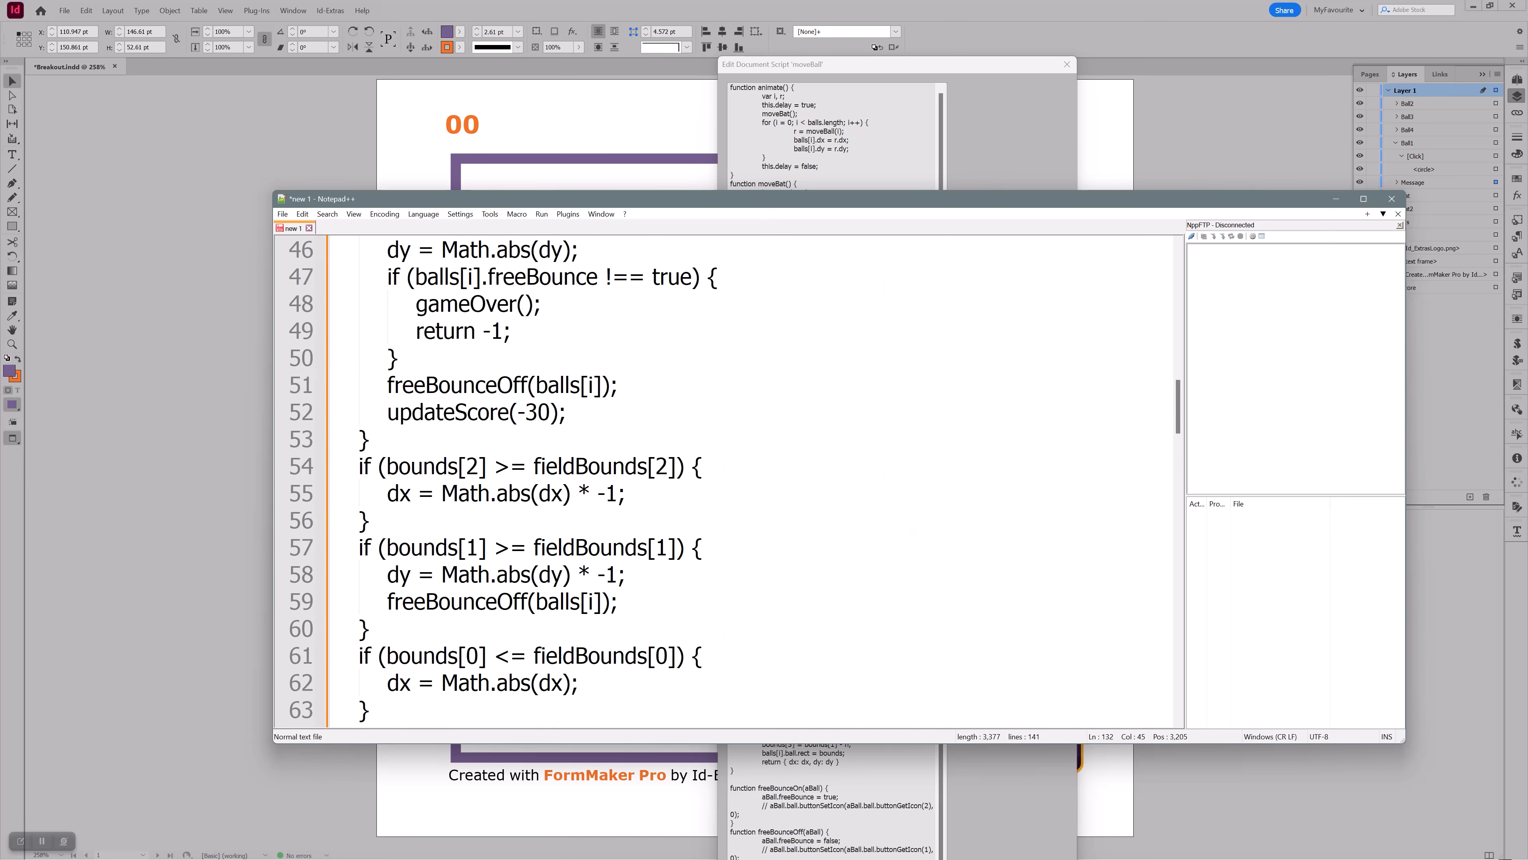
pyautogui.click(1392, 201)
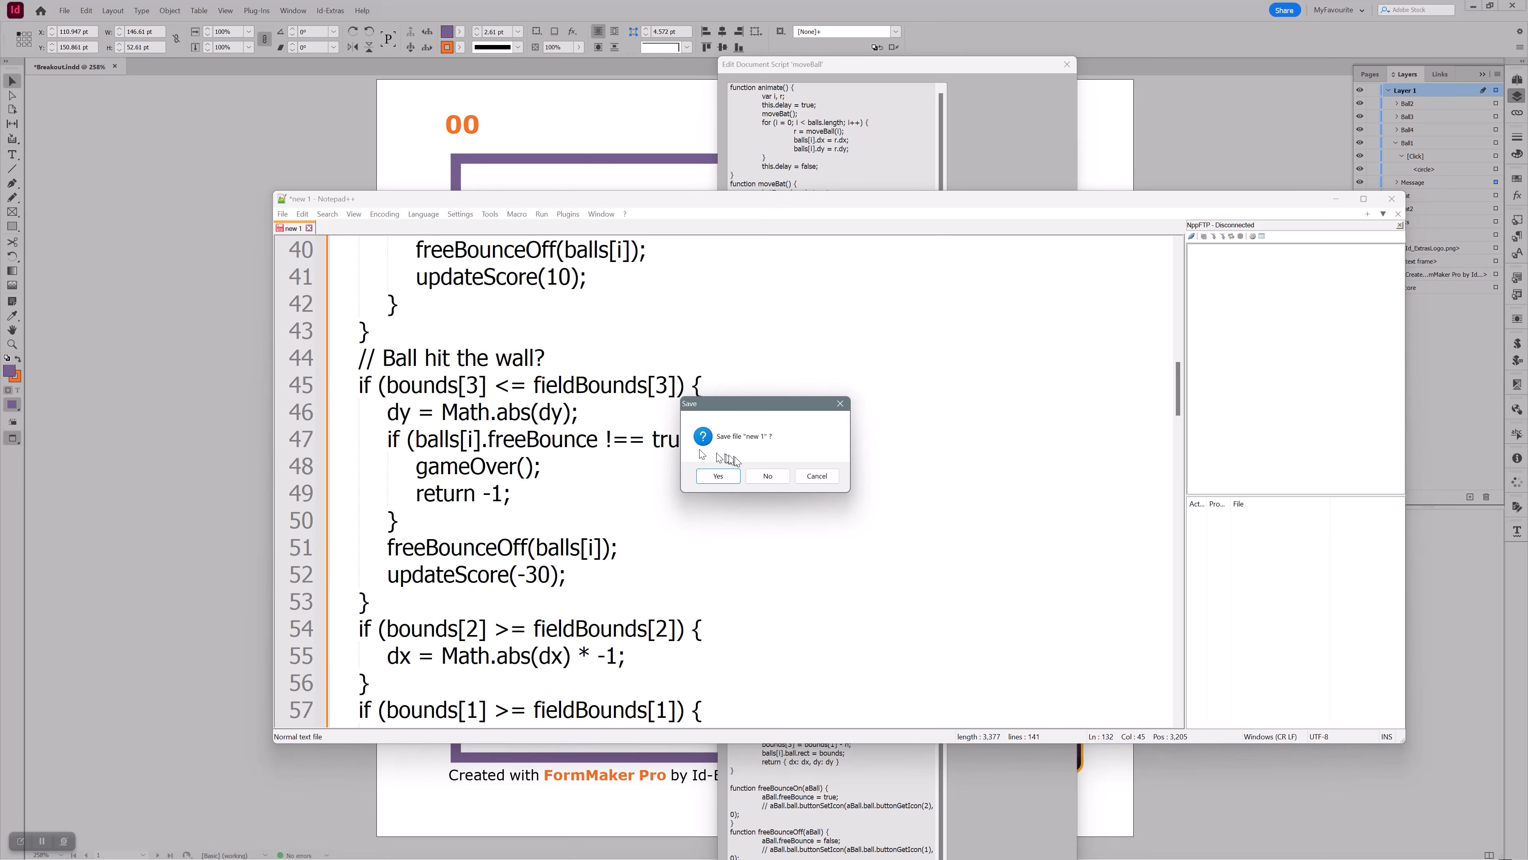
pyautogui.press('n')
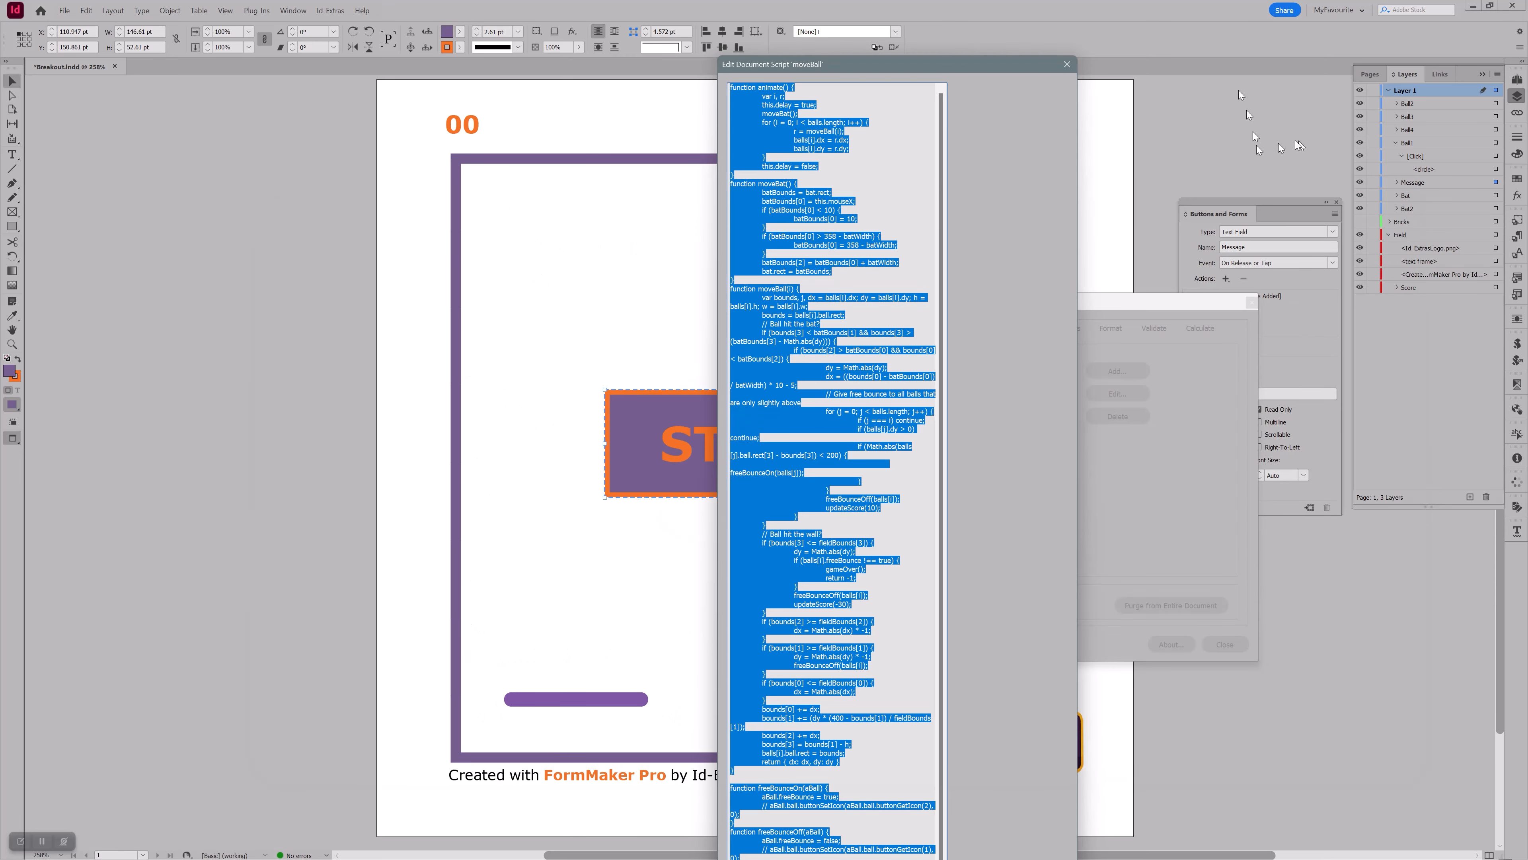
# Close the moveBall script editor in InDesign and create the interactive PDF Breakout.pdf from the layout.
pyautogui.click(1067, 66)
pyautogui.moveTo(993, 303); pyautogui.dragTo(897, 162)
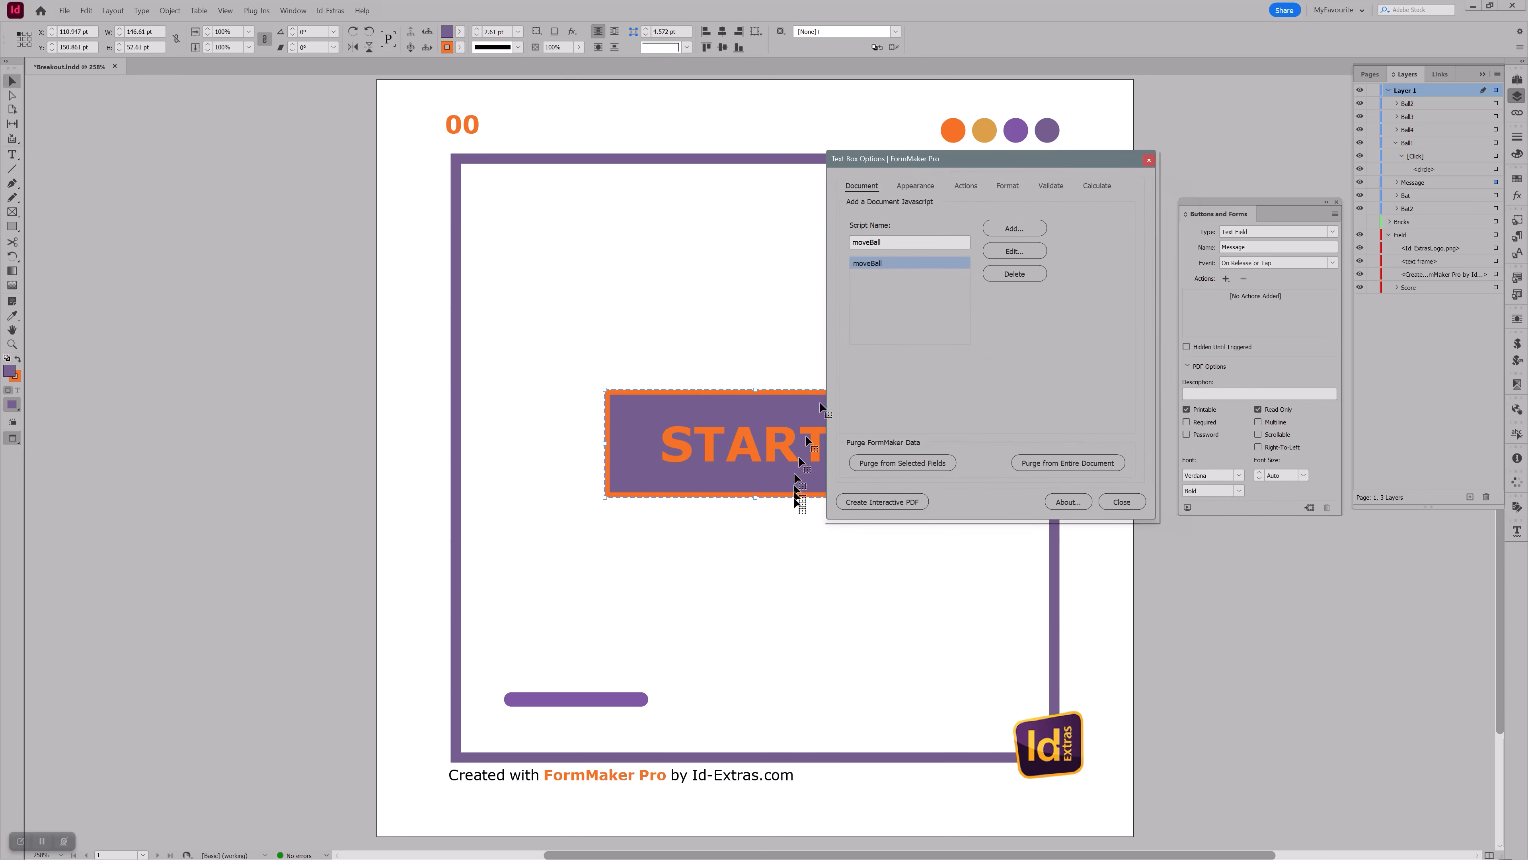
pyautogui.click(859, 503)
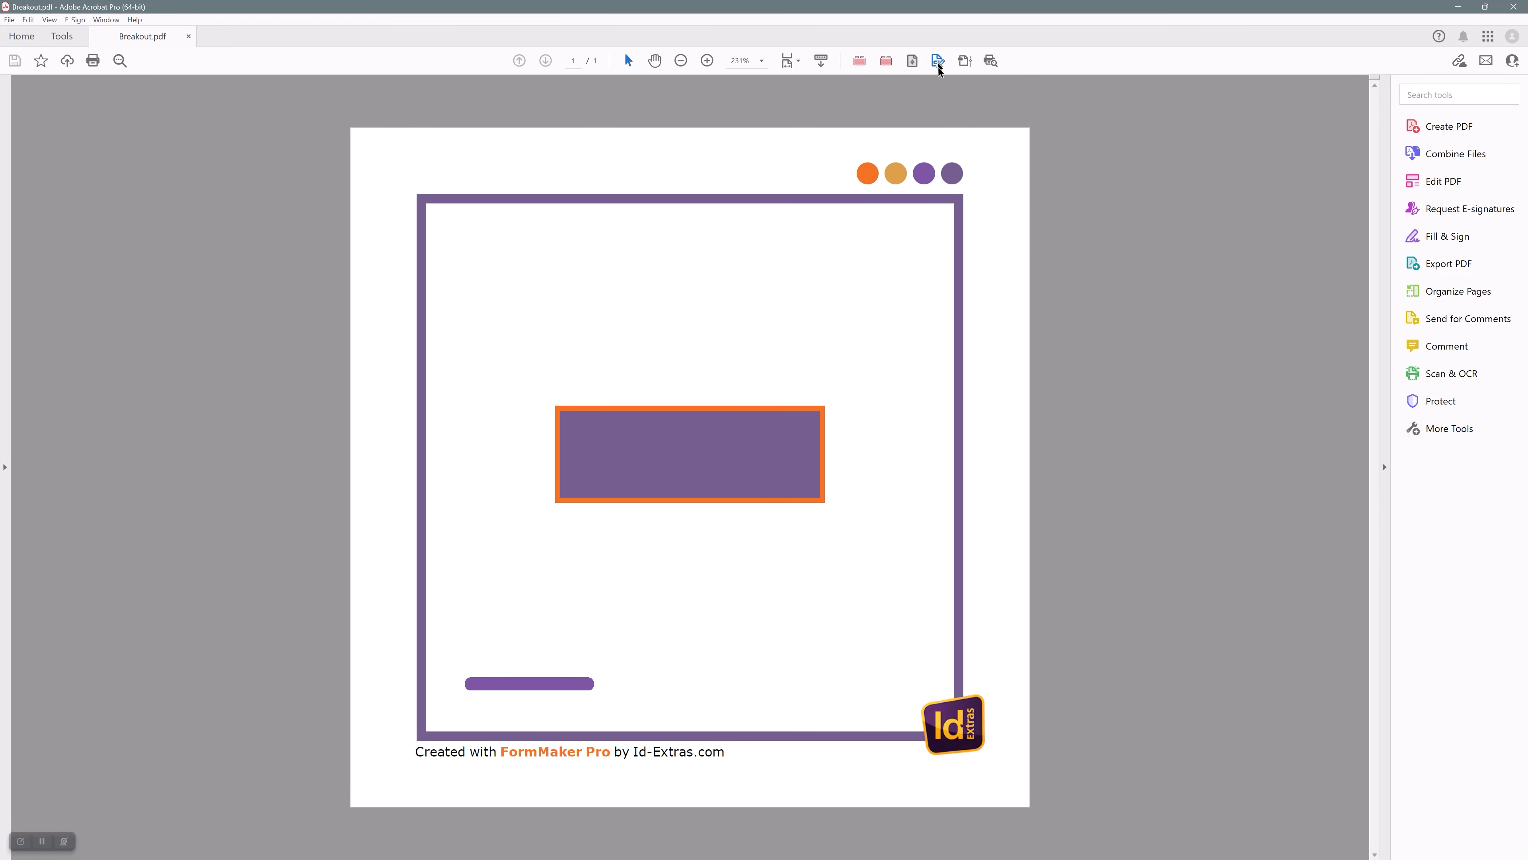
# Open the exported PDF in Prepare Form mode and inspect the actions of the Message text field.
pyautogui.click(938, 62)
pyautogui.click(772, 473)
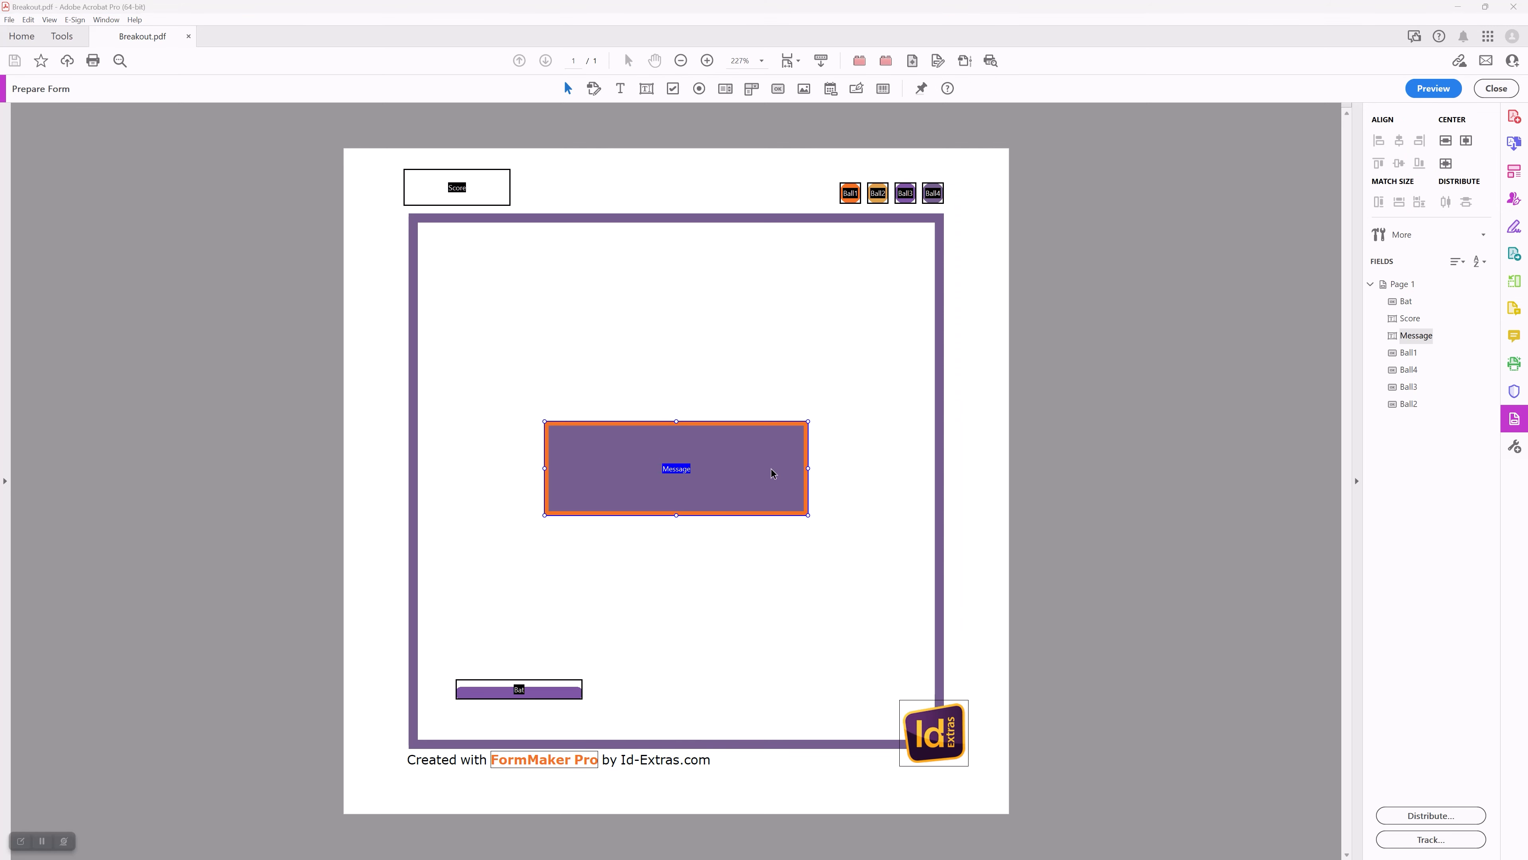
pyautogui.doubleClick(772, 473)
pyautogui.click(716, 118)
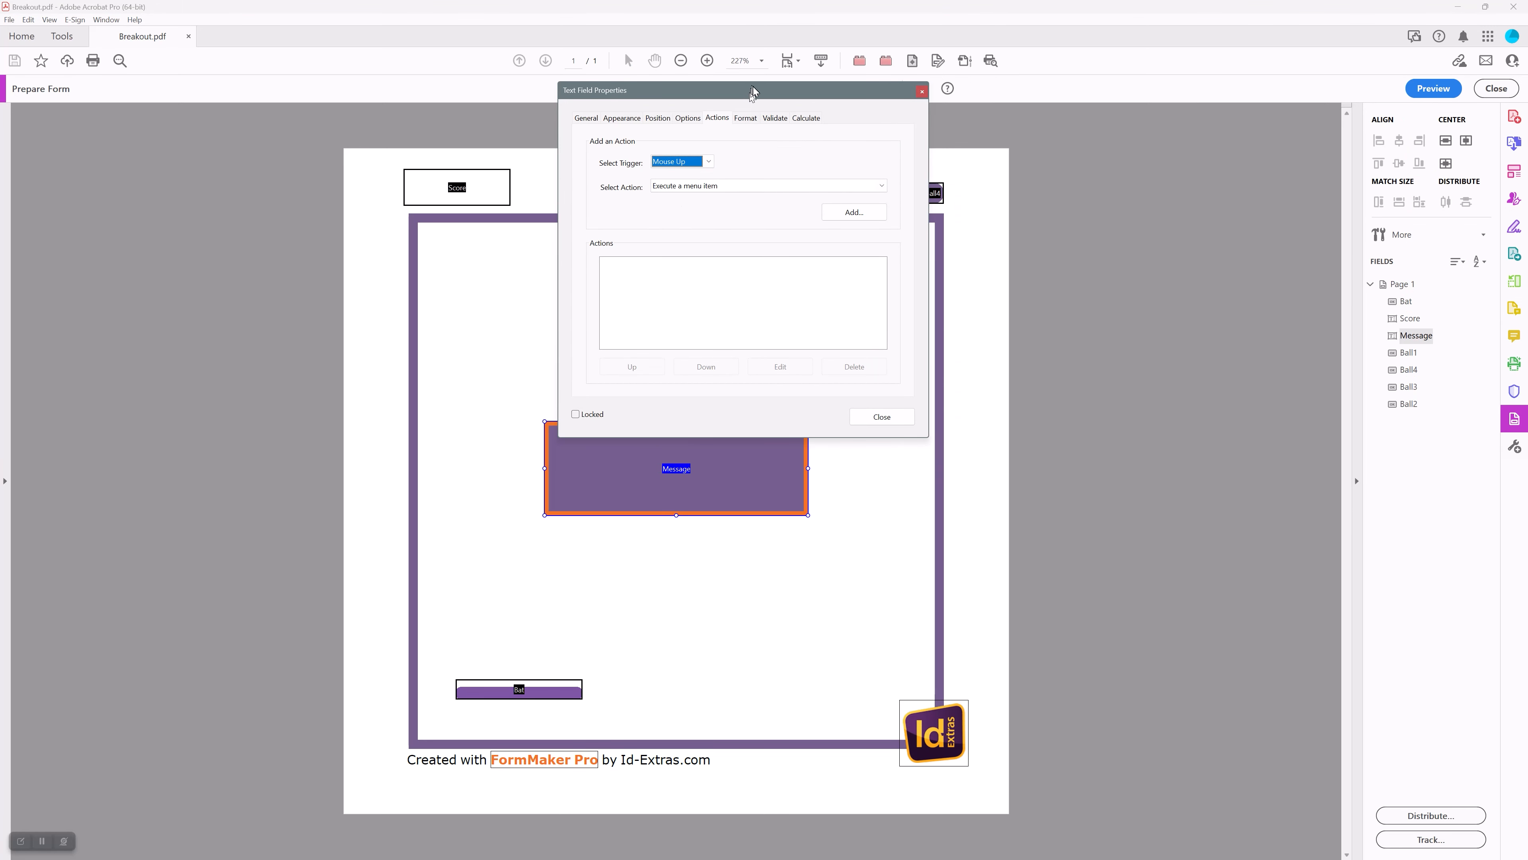
pyautogui.moveTo(747, 91); pyautogui.dragTo(423, 128)
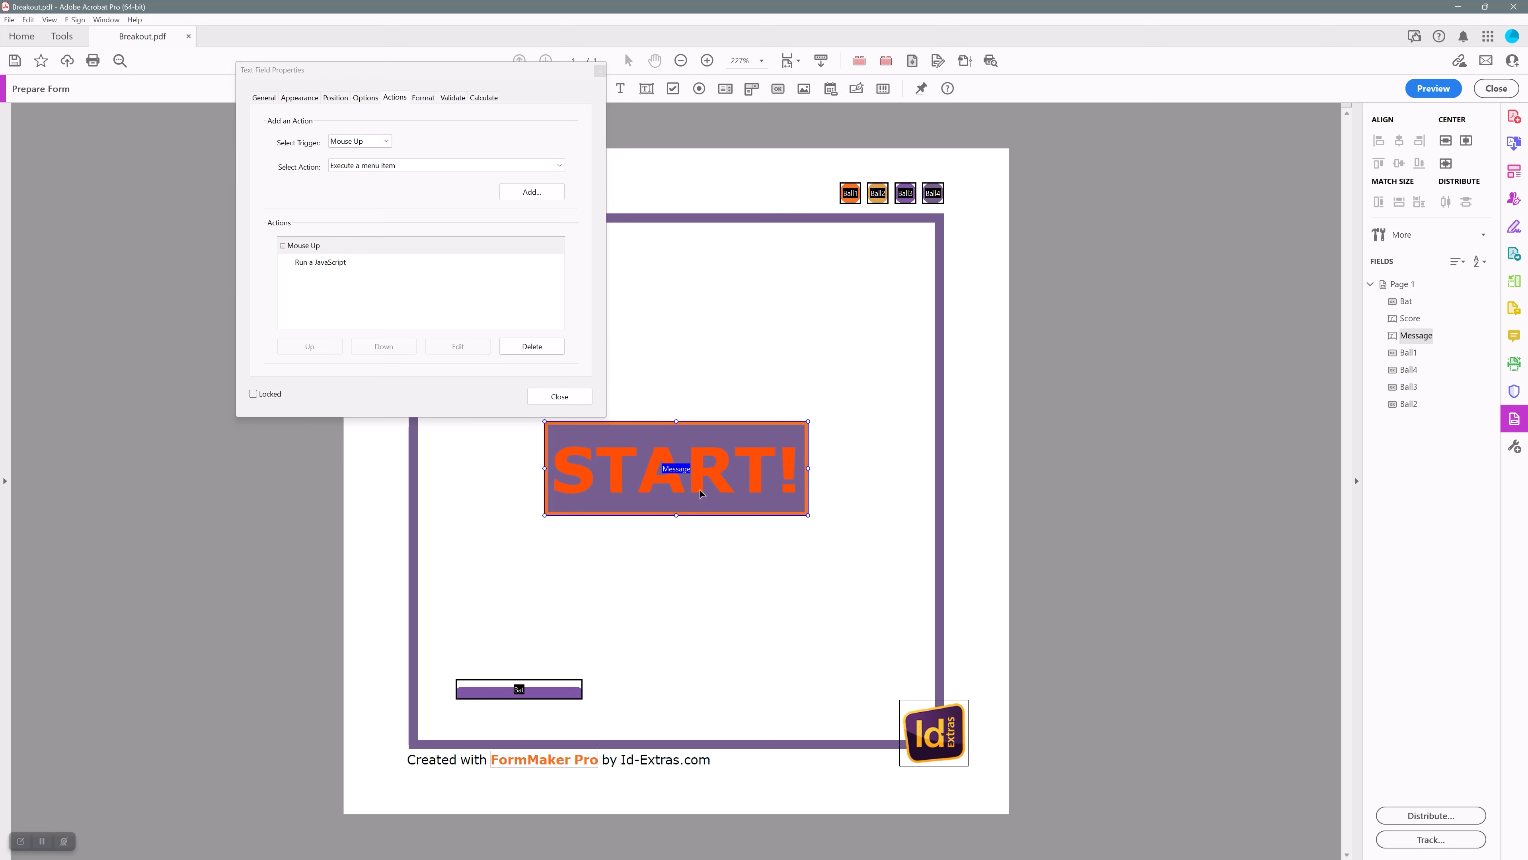
# View the JavaScript of the Message field's Mouse Up action without changing it, and close the field properties.
pyautogui.click(331, 264)
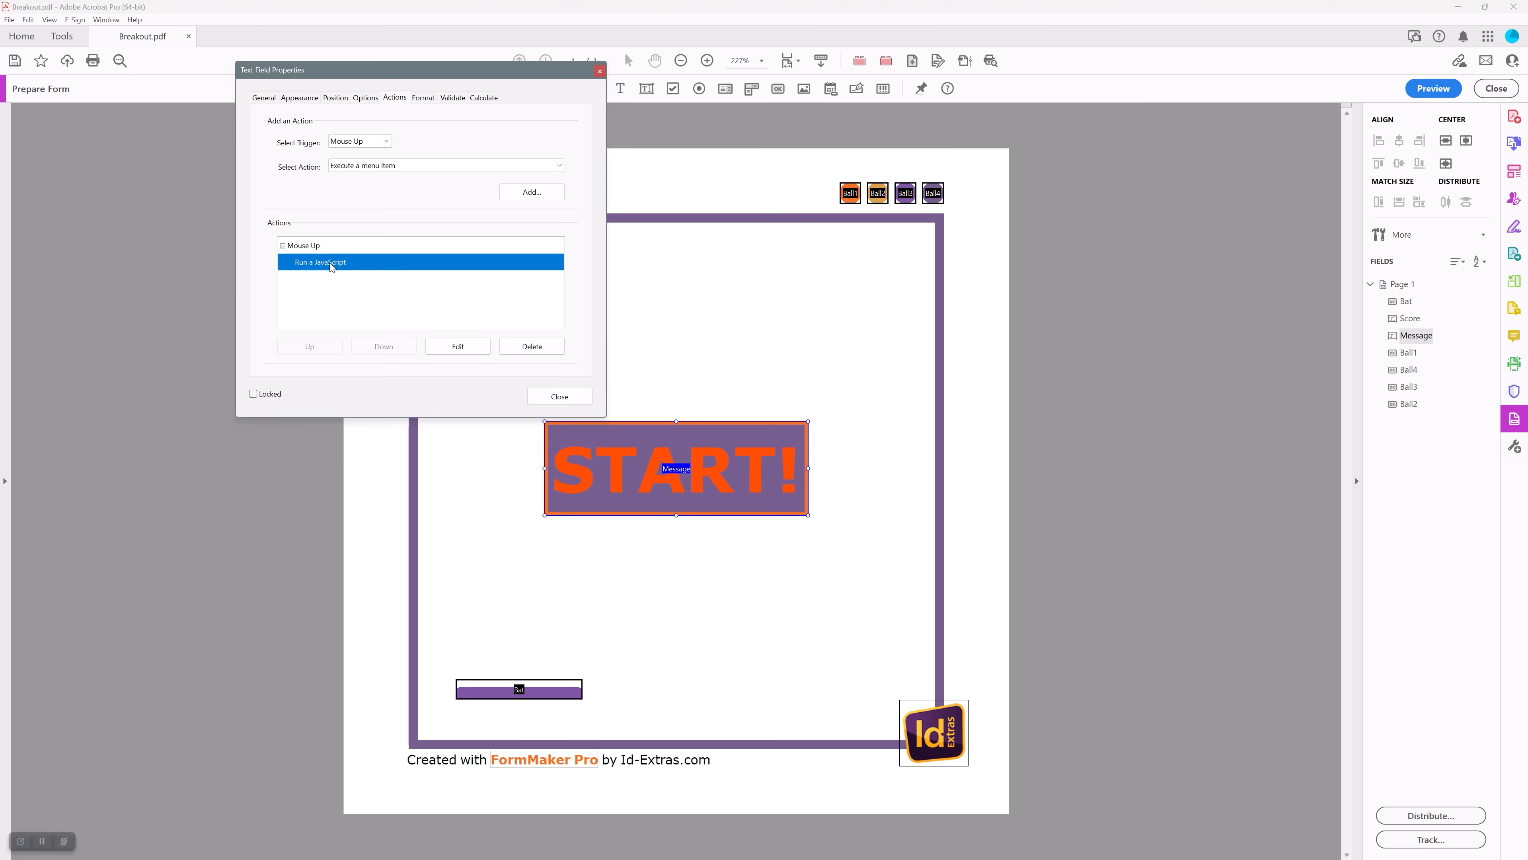
pyautogui.click(458, 347)
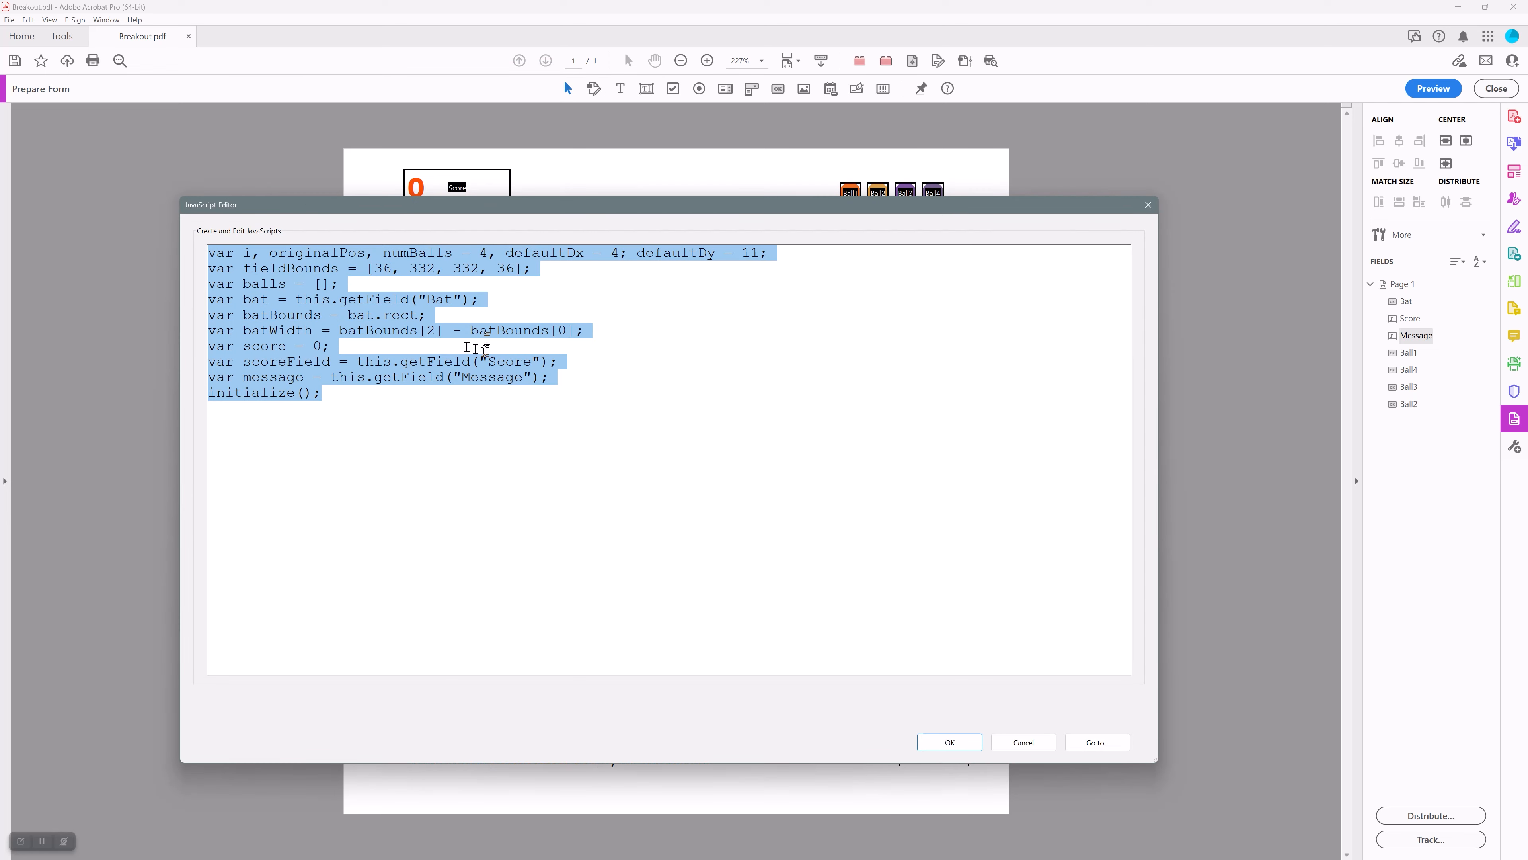
pyautogui.click(359, 300)
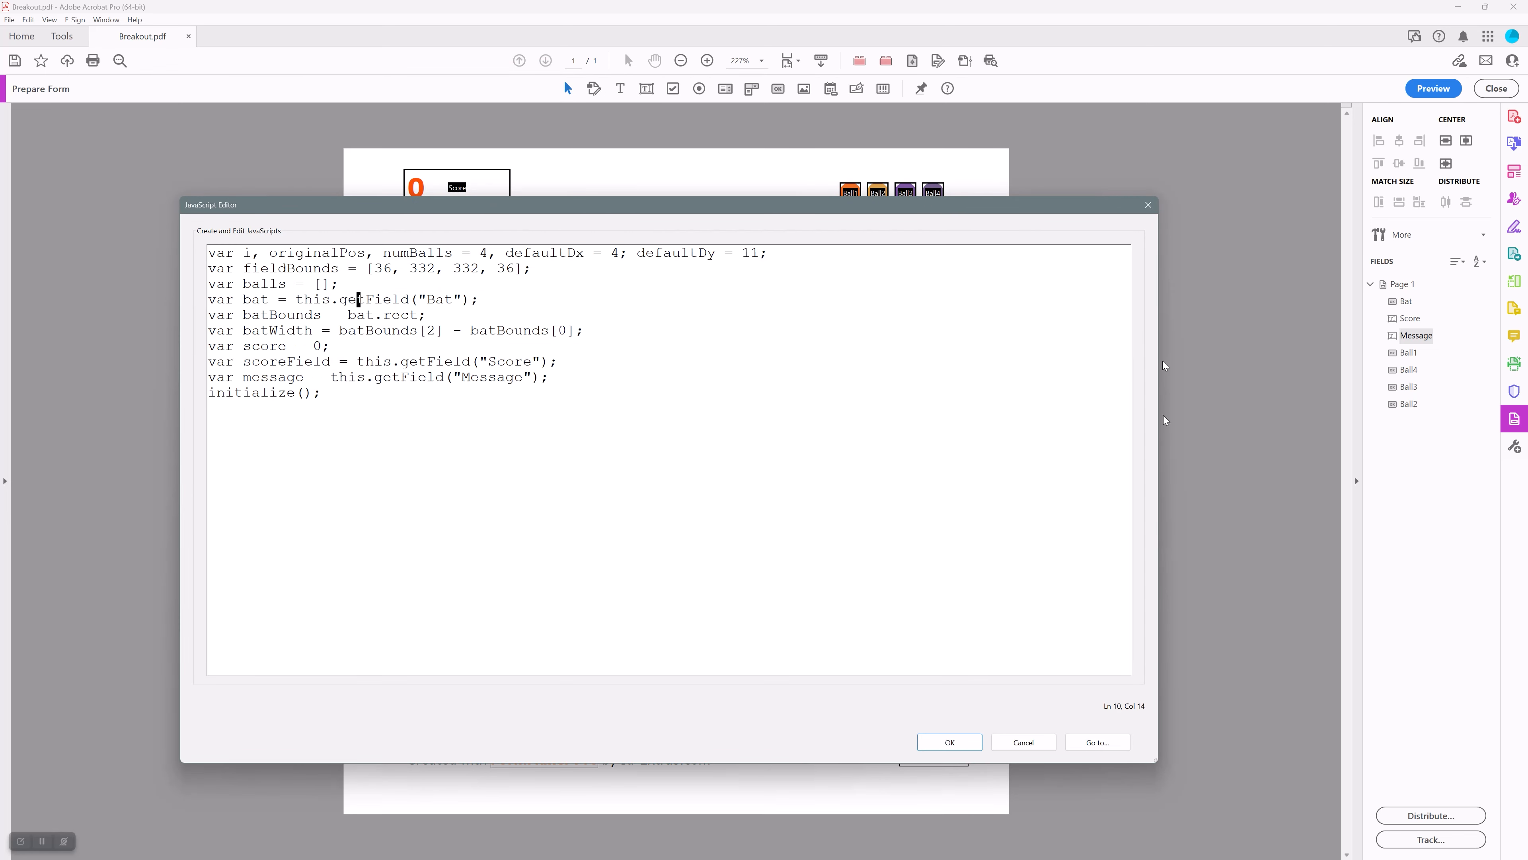
pyautogui.click(1024, 741)
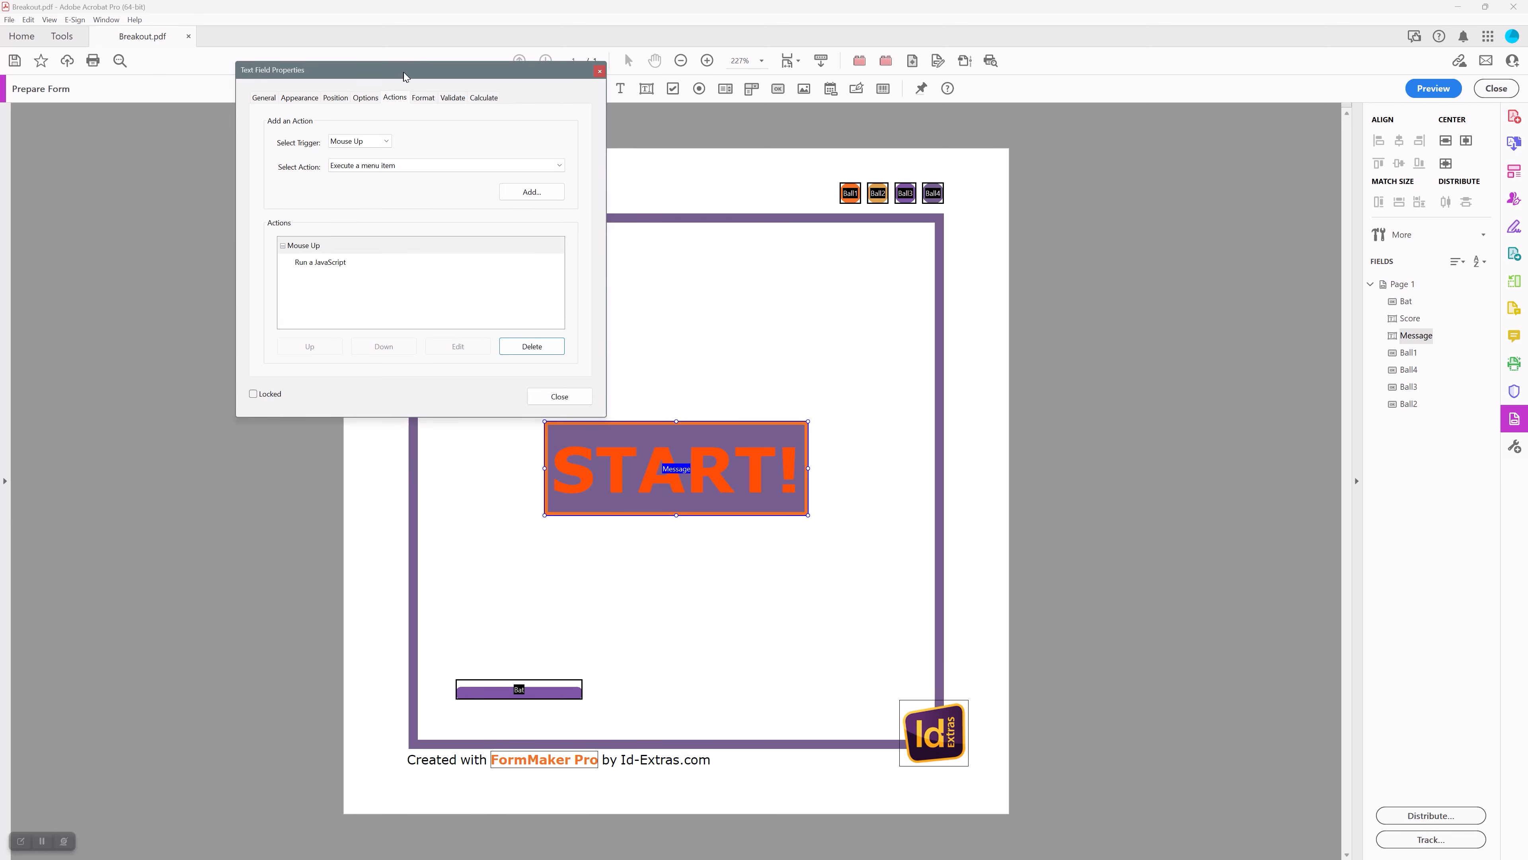
pyautogui.moveTo(406, 77); pyautogui.dragTo(416, 88)
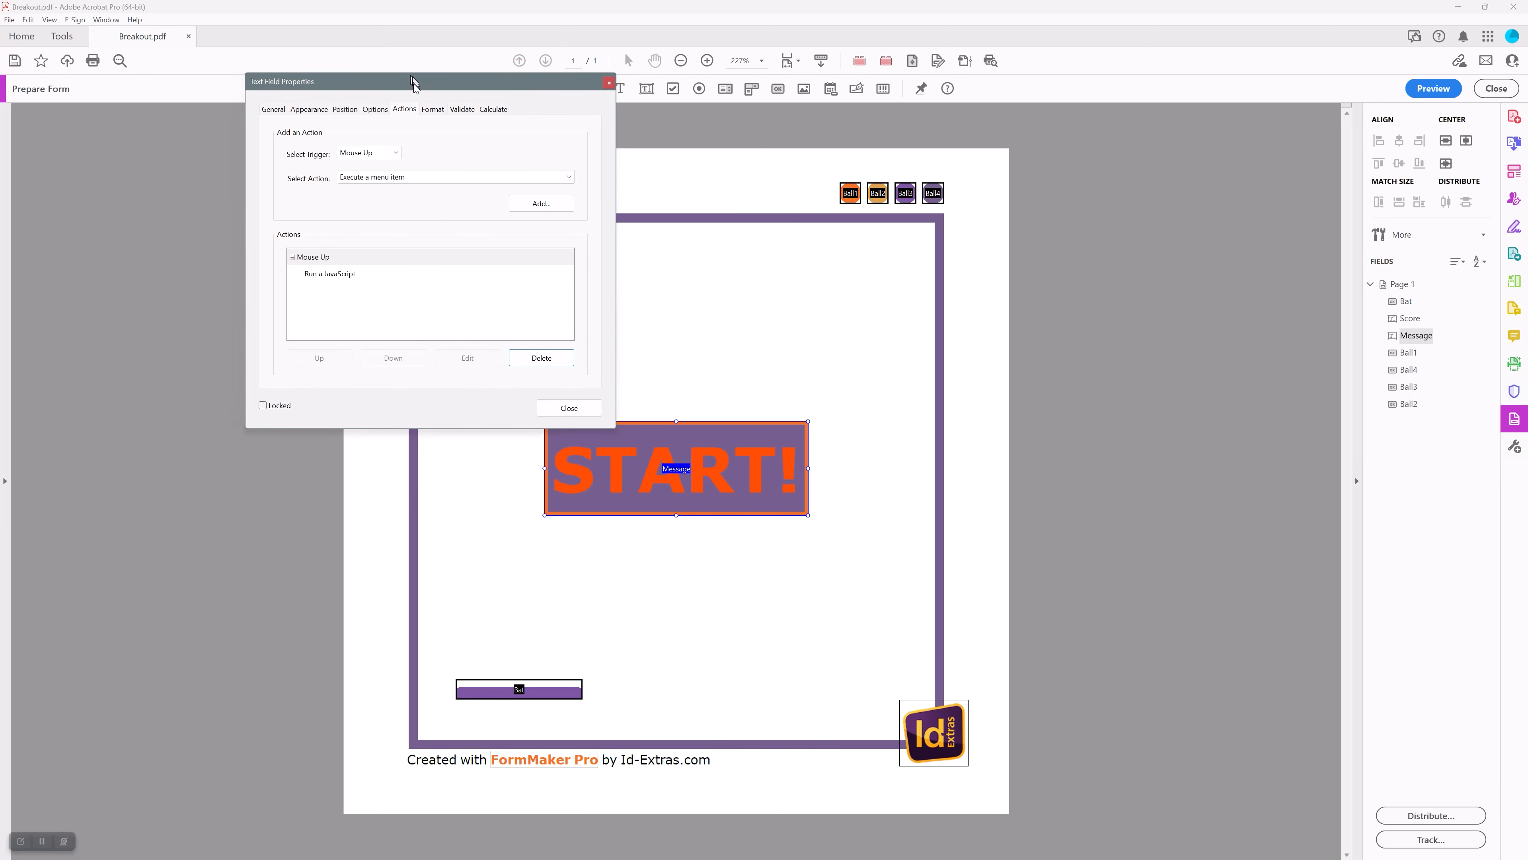
pyautogui.click(609, 84)
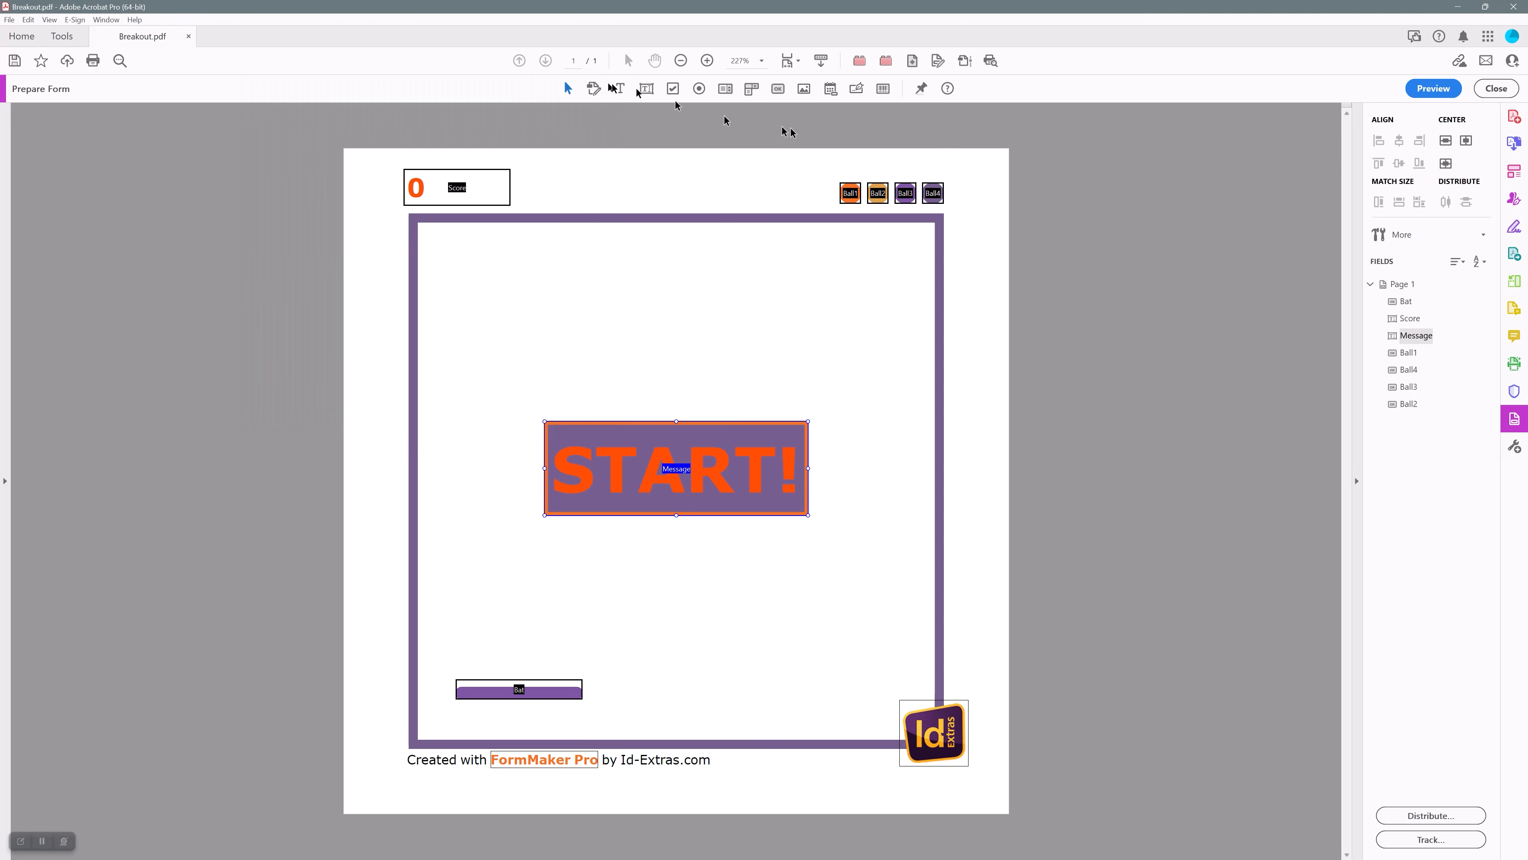
# Open the PDF's moveBall document JavaScript, look through its code, and close it without changes.
pyautogui.click(1484, 236)
pyautogui.click(1339, 529)
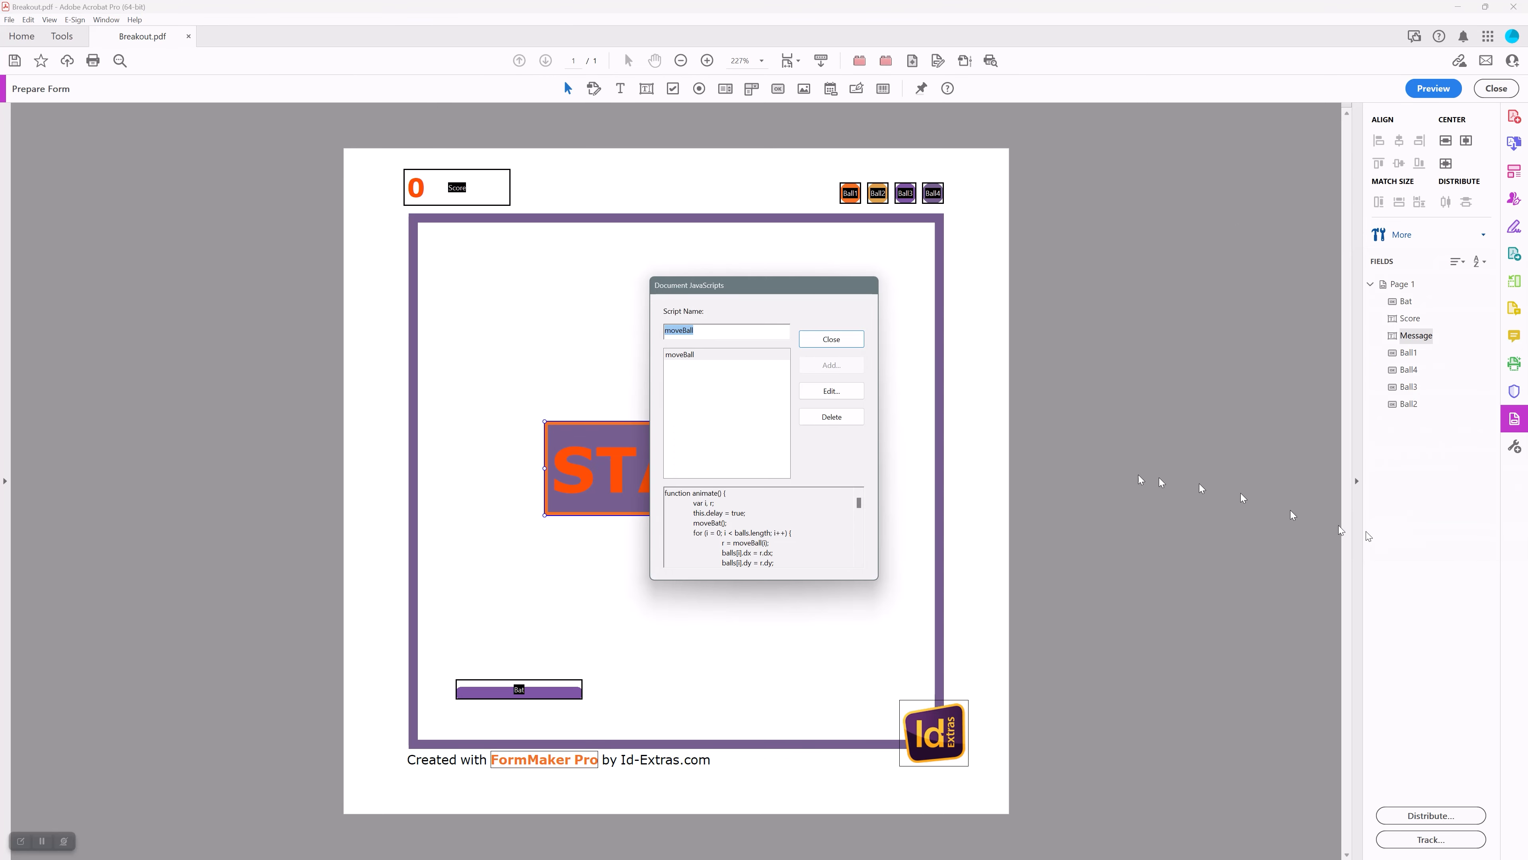
pyautogui.click(689, 355)
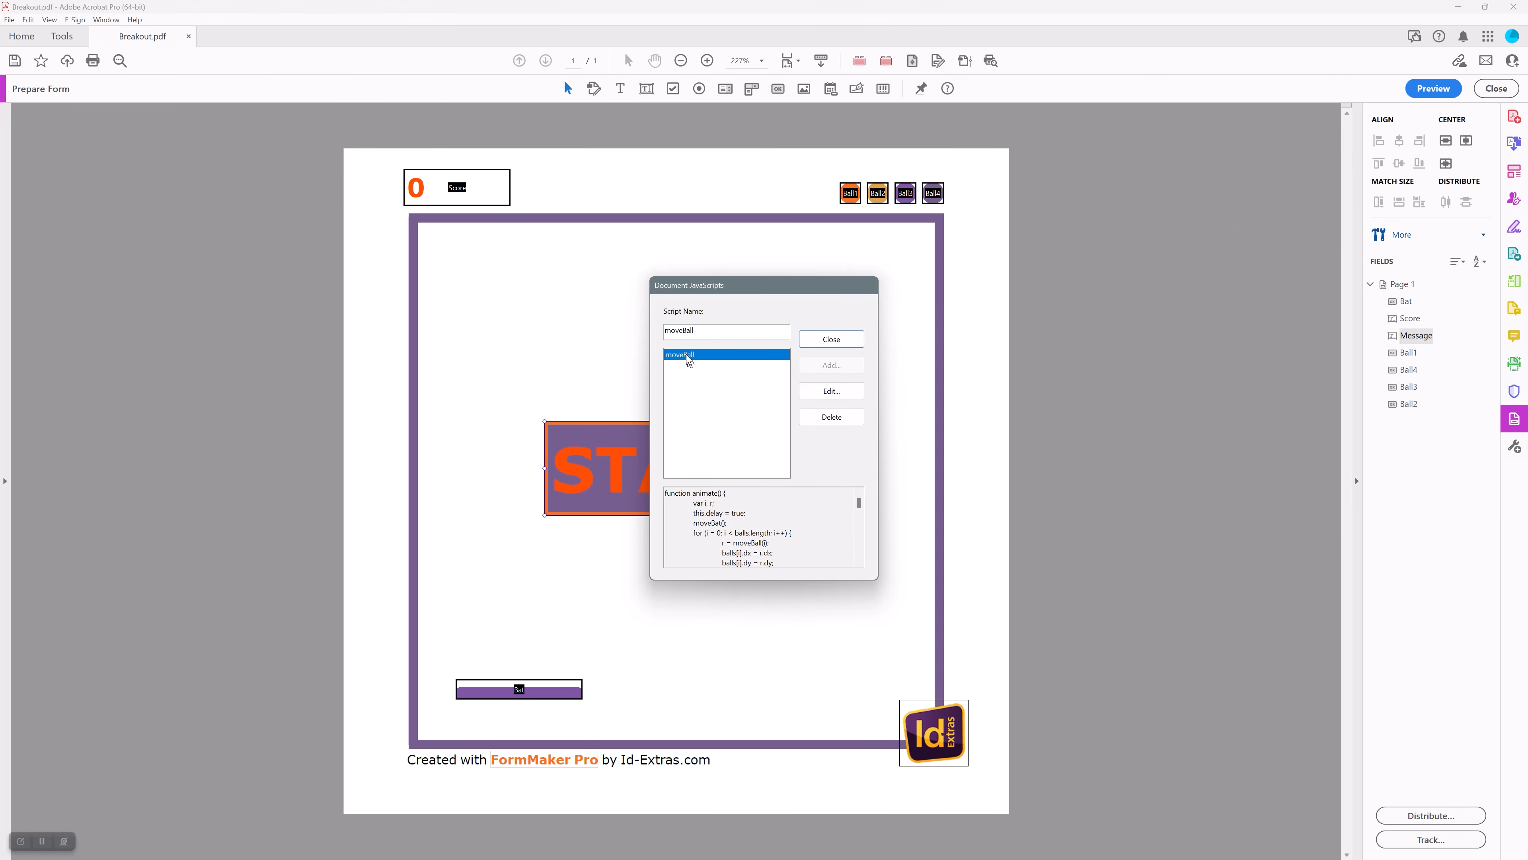
pyautogui.click(808, 390)
pyautogui.scroll(10, 607, 324)
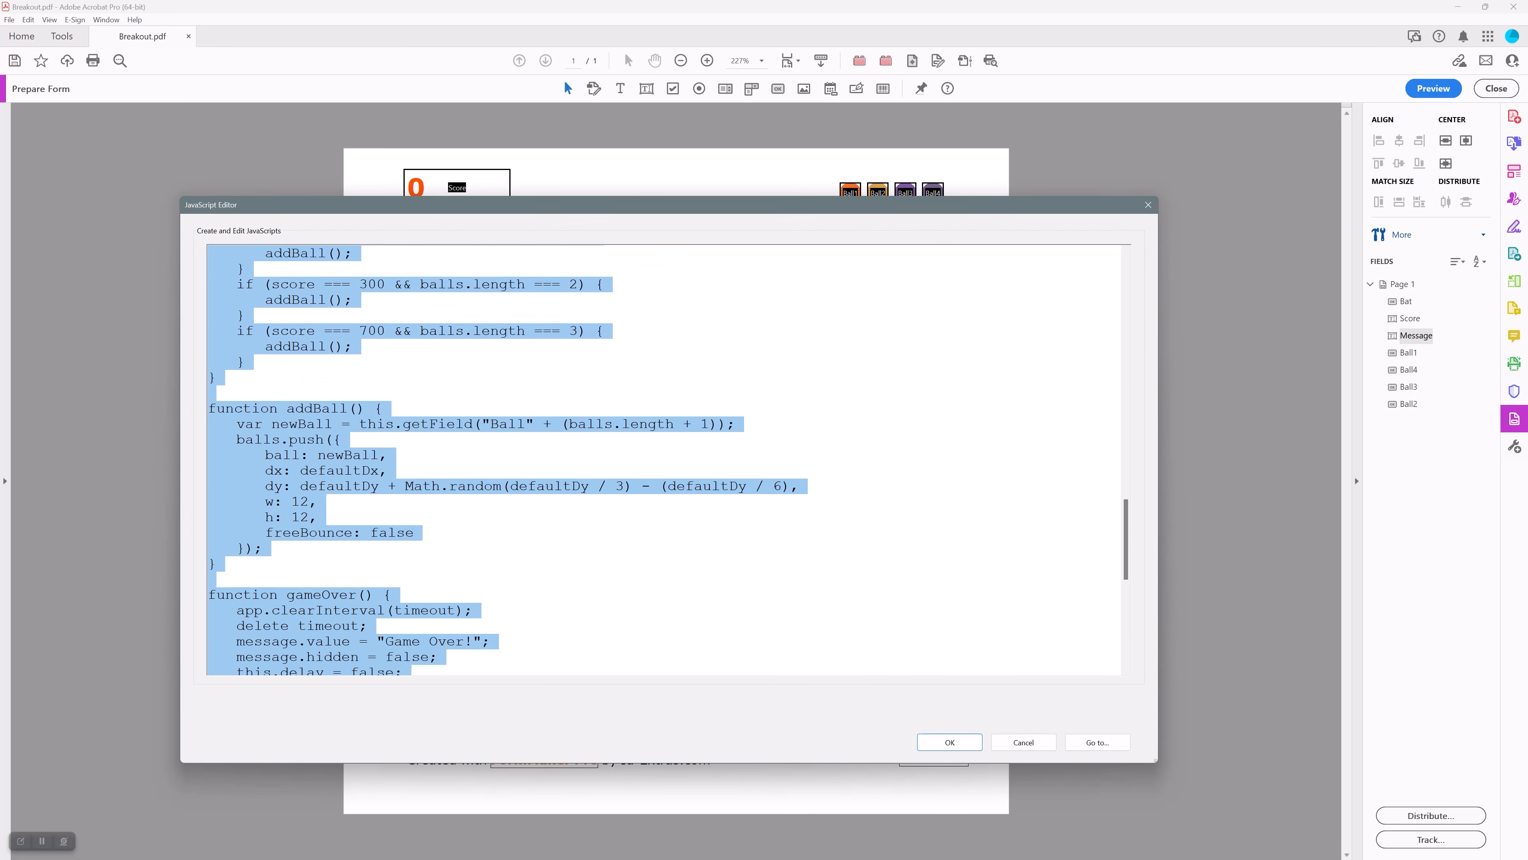
pyautogui.click(716, 362)
pyautogui.scroll(15, 715, 362)
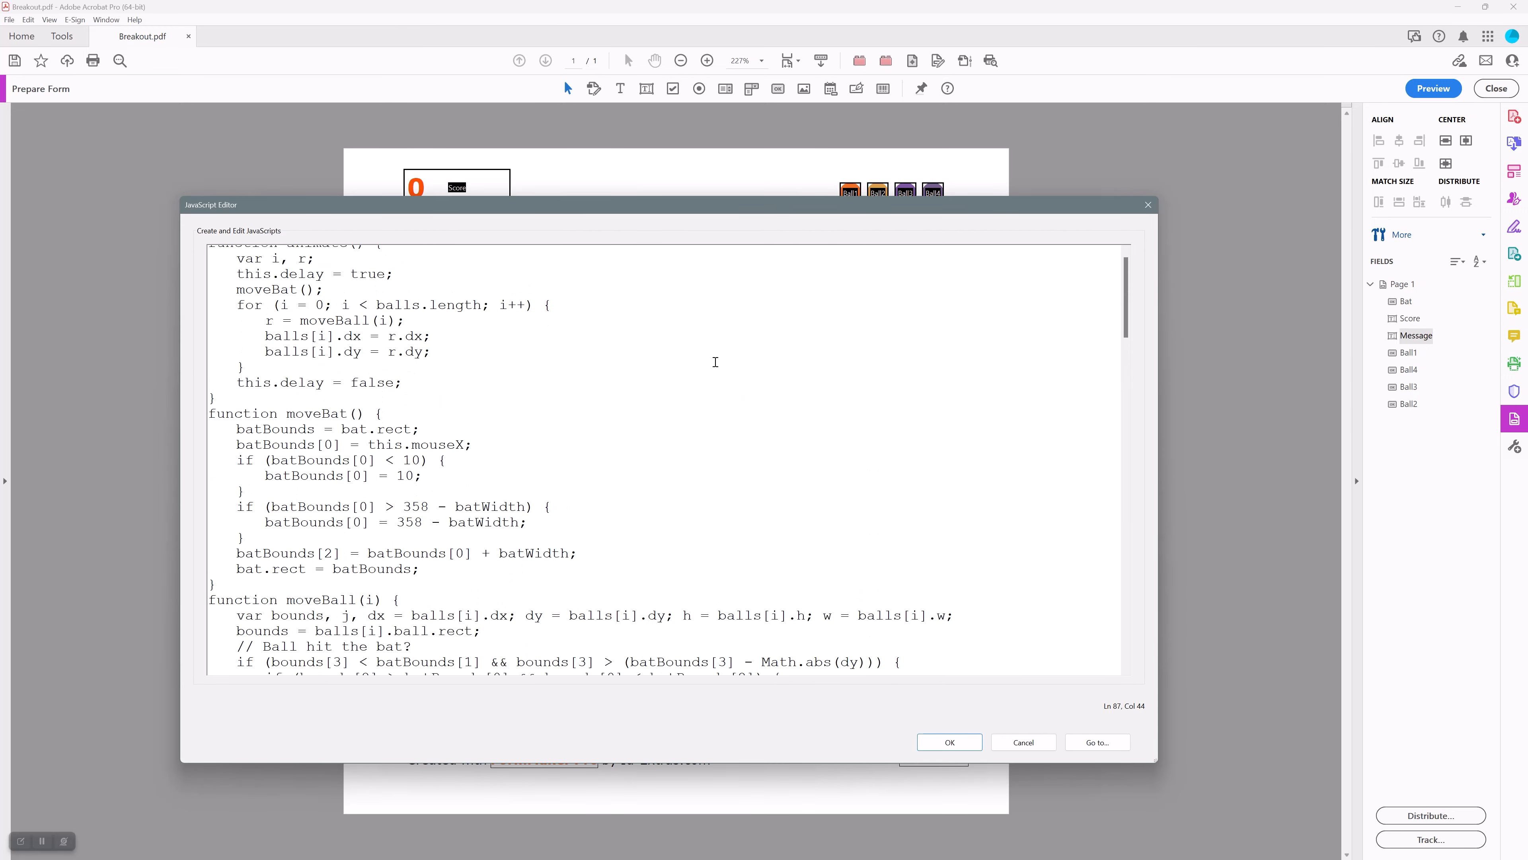
pyautogui.click(1030, 744)
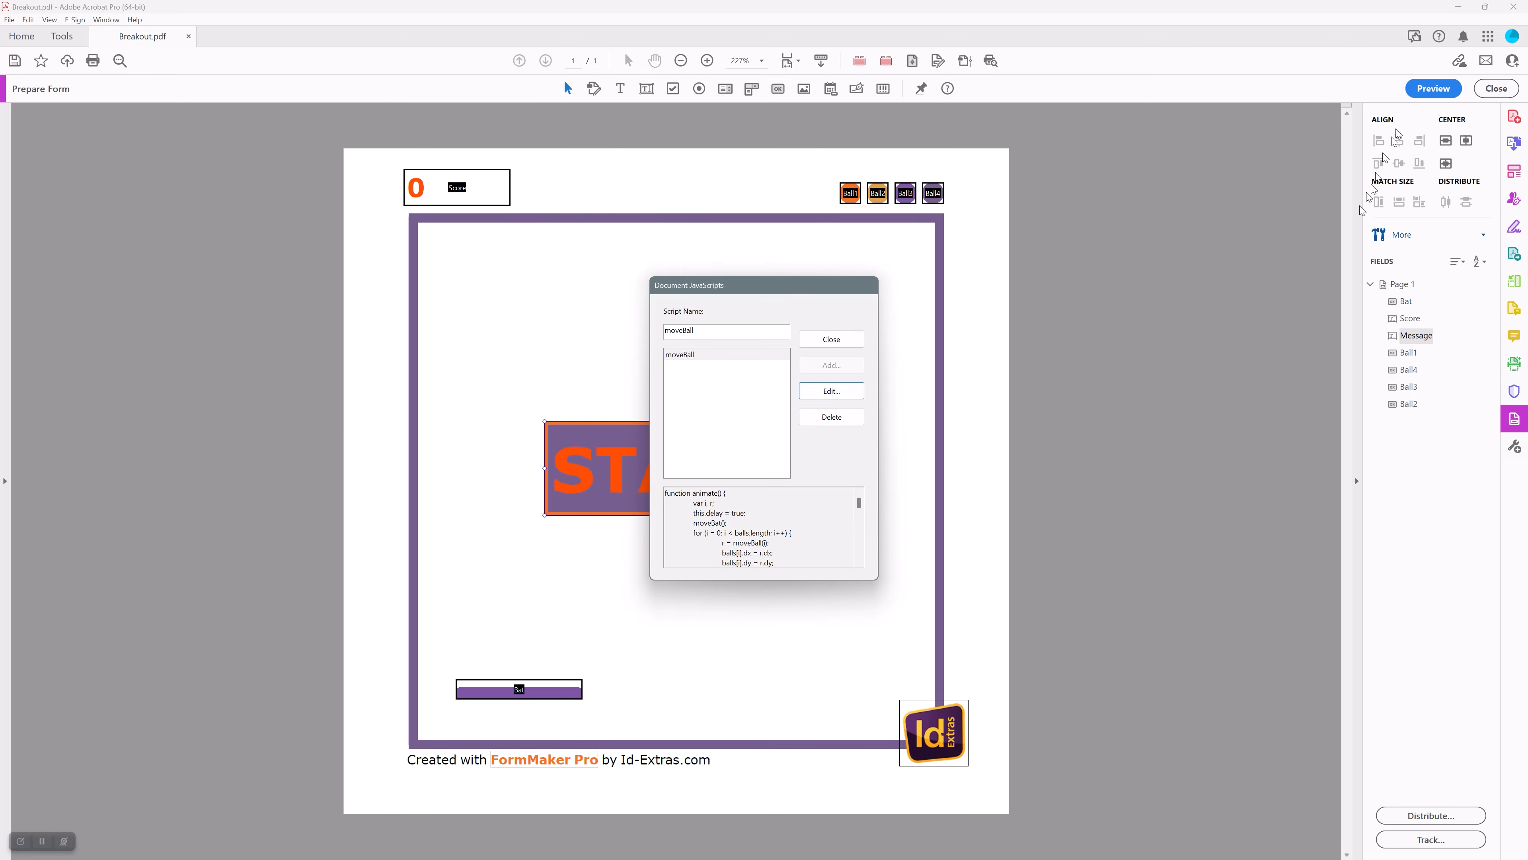
pyautogui.click(831, 339)
# Switch the form to preview and start the game for a test play.
pyautogui.click(1433, 88)
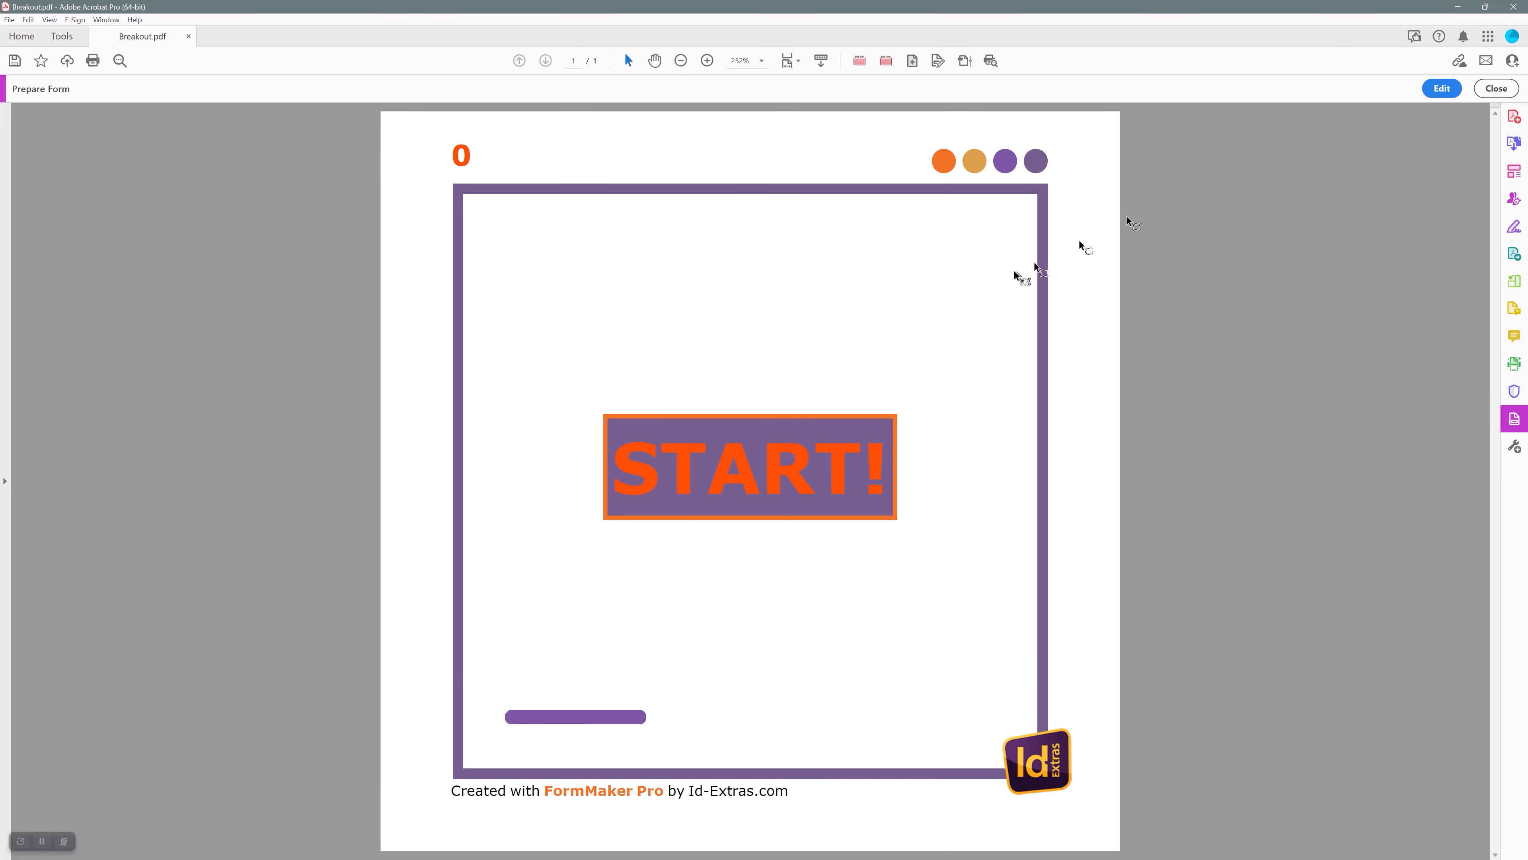
pyautogui.click(778, 462)
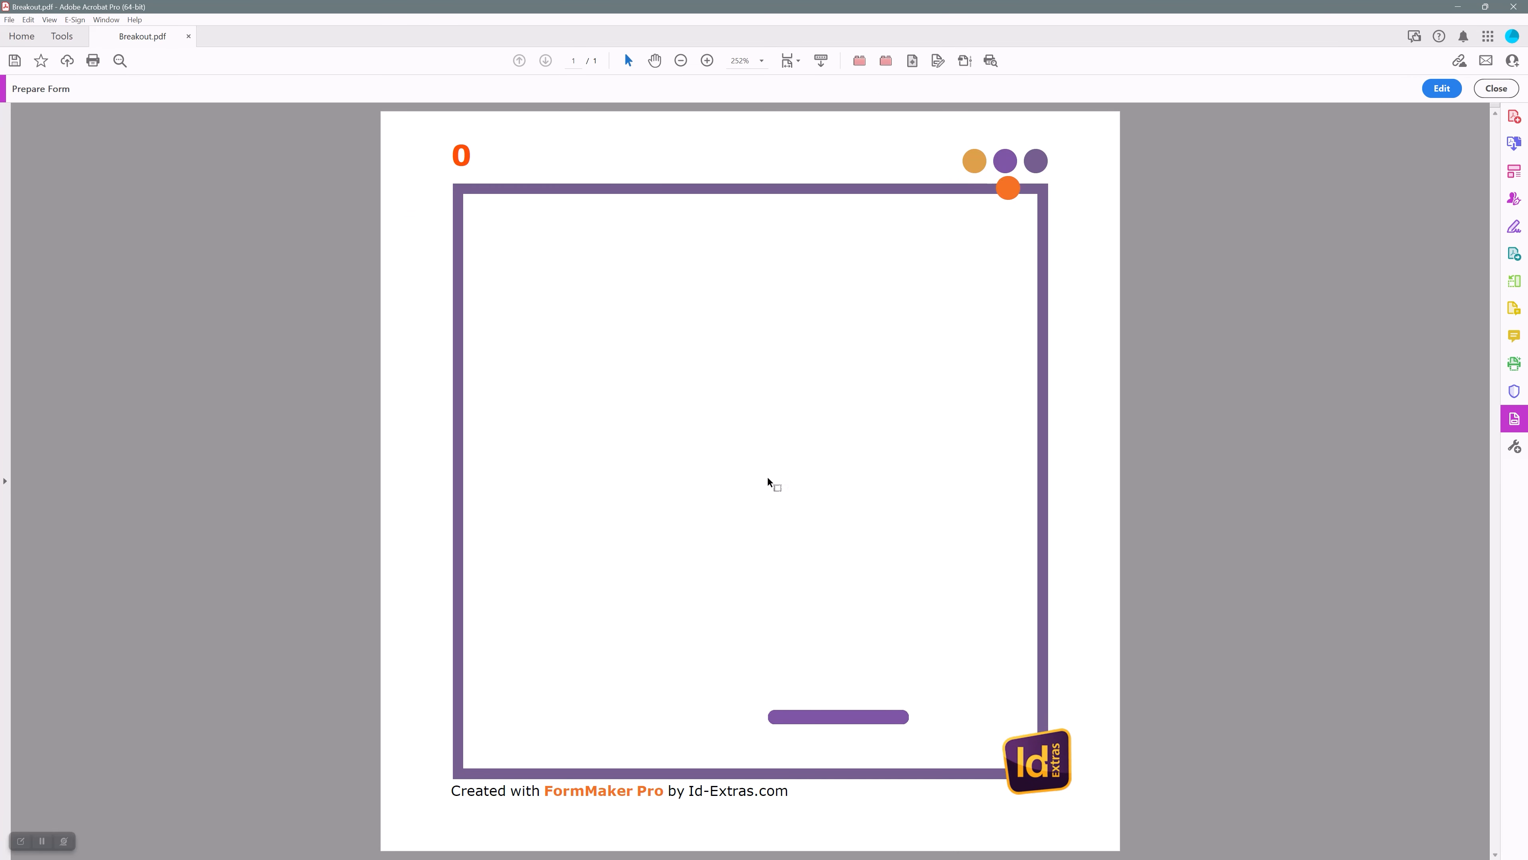